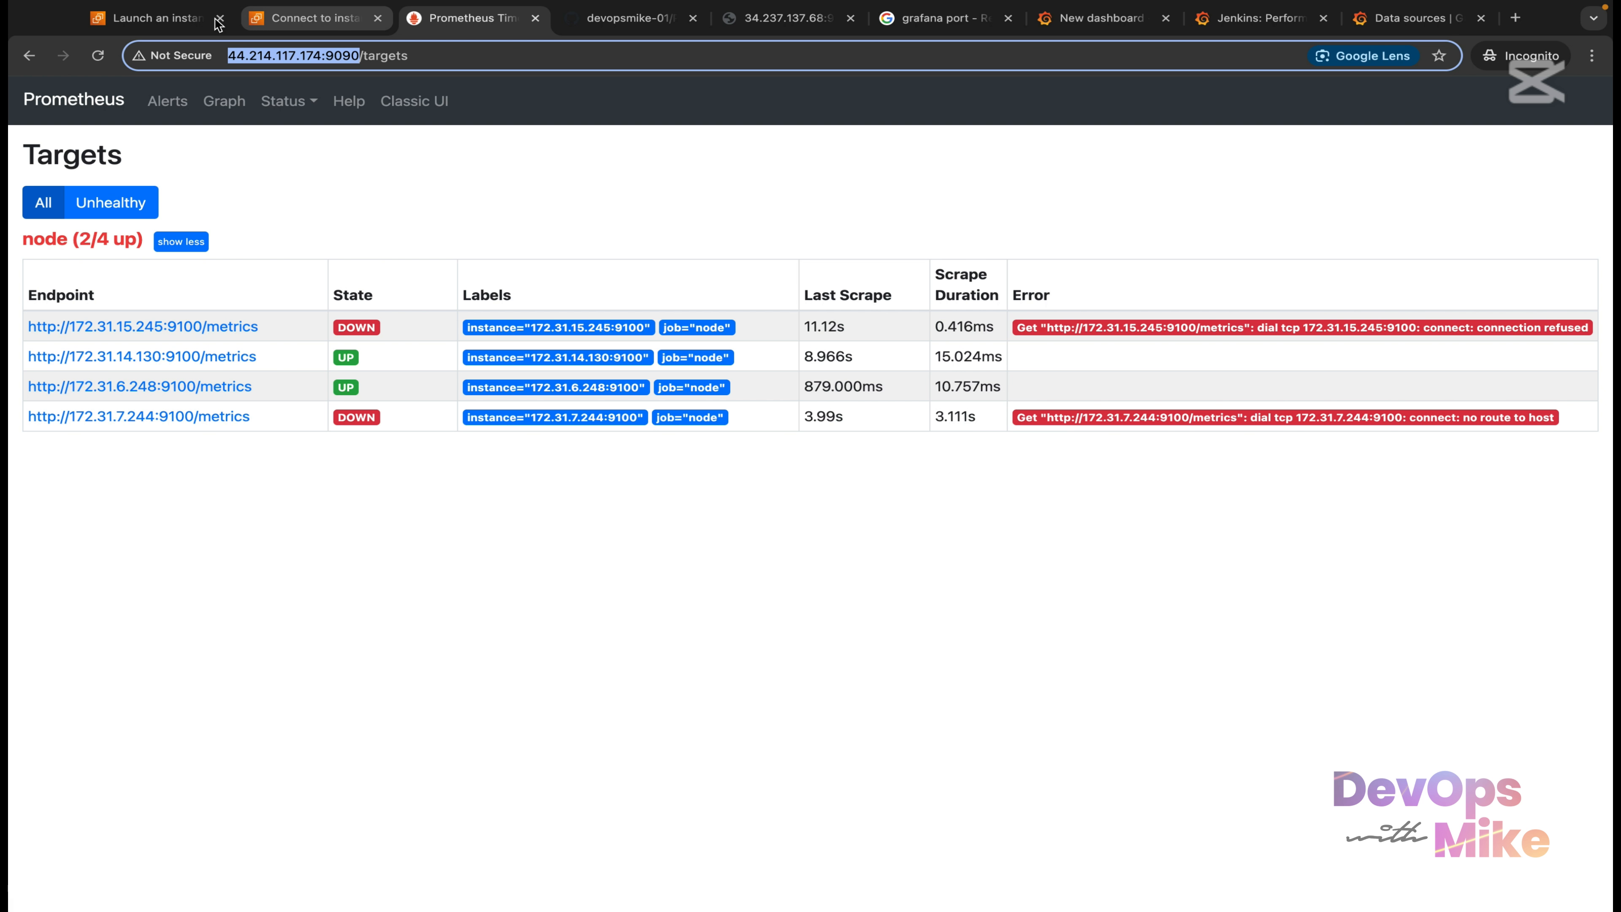
Check the EC2 instances list, then reload the Prometheus targets page to review the current node endpoint states.
{"action": "left_click", "coordinate": [160, 17]}
{"action": "left_click", "coordinate": [184, 184]}
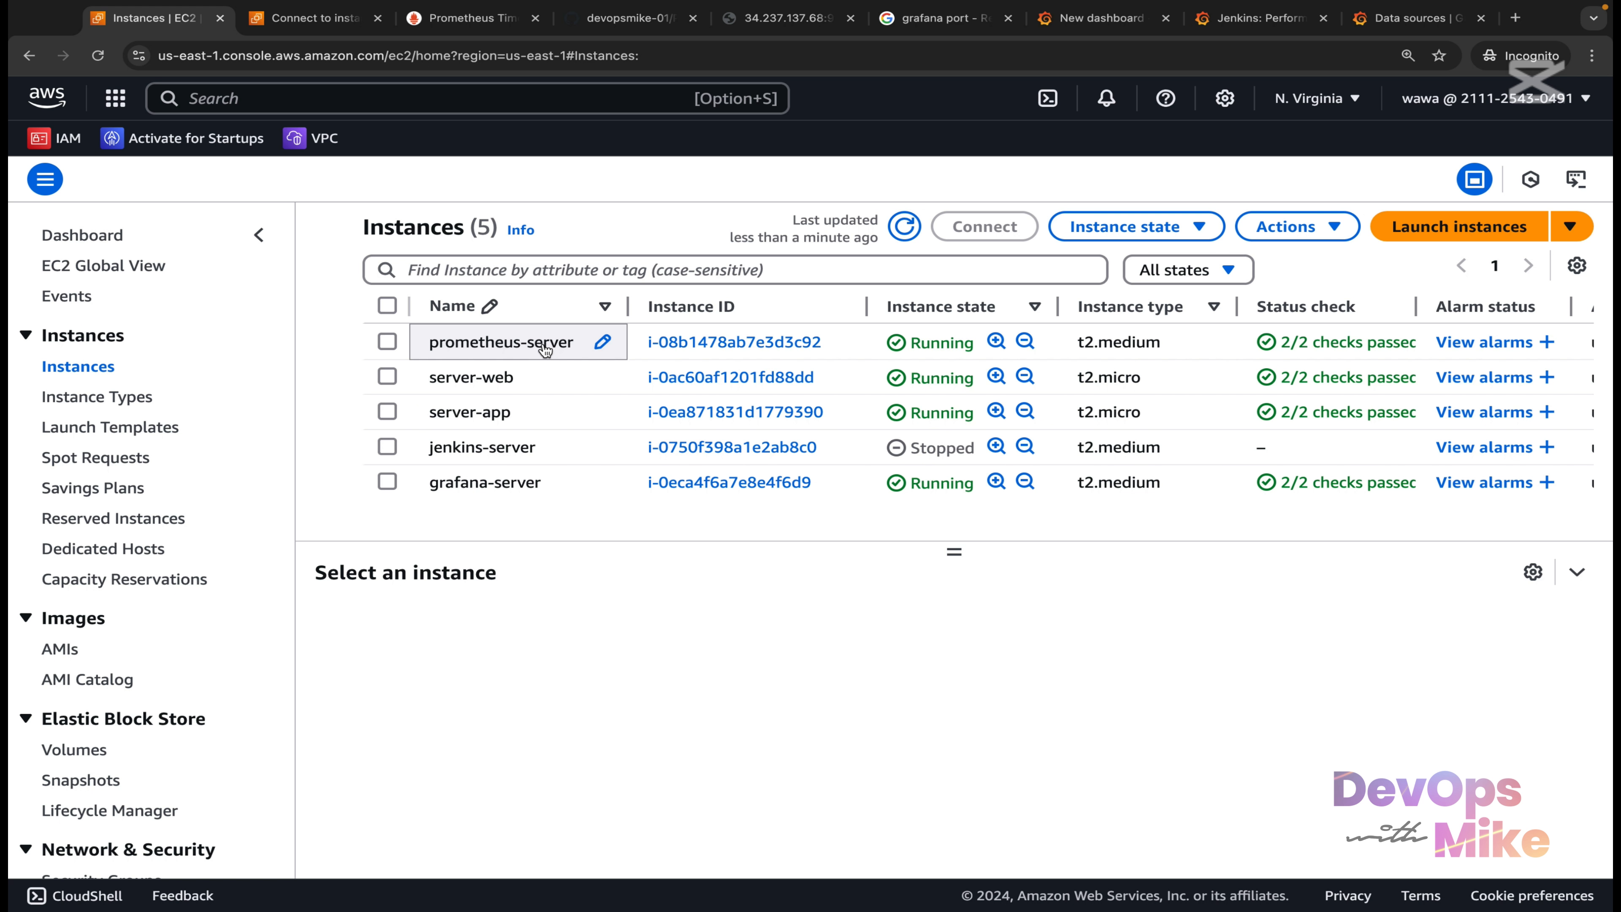
{"action": "left_click", "coordinate": [473, 18]}
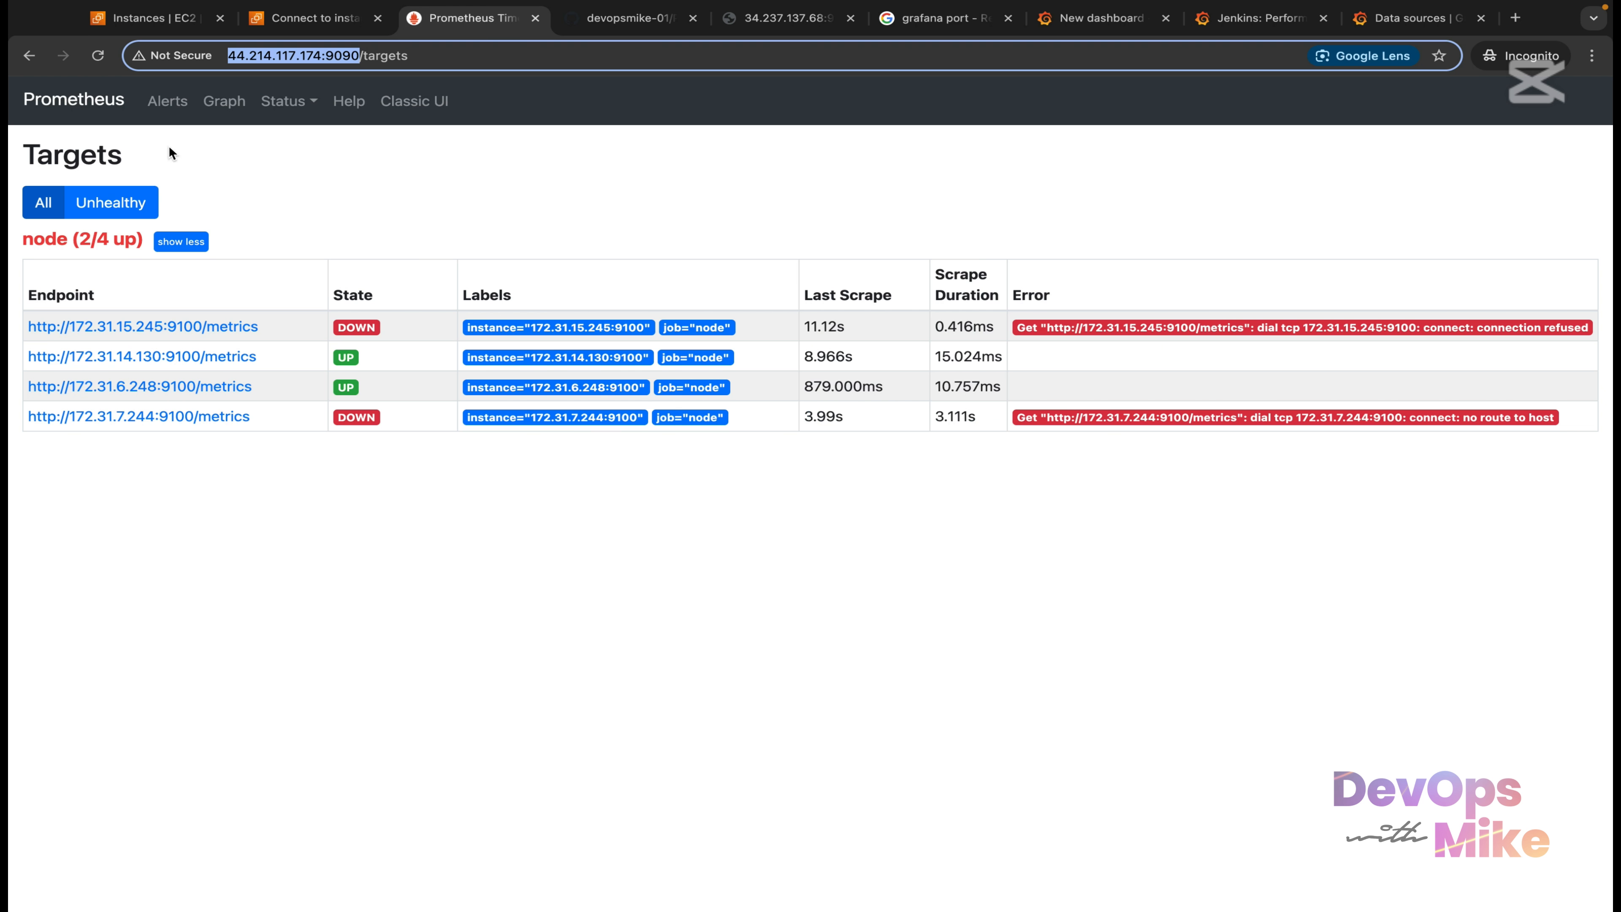
{"action": "left_click", "coordinate": [99, 59]}
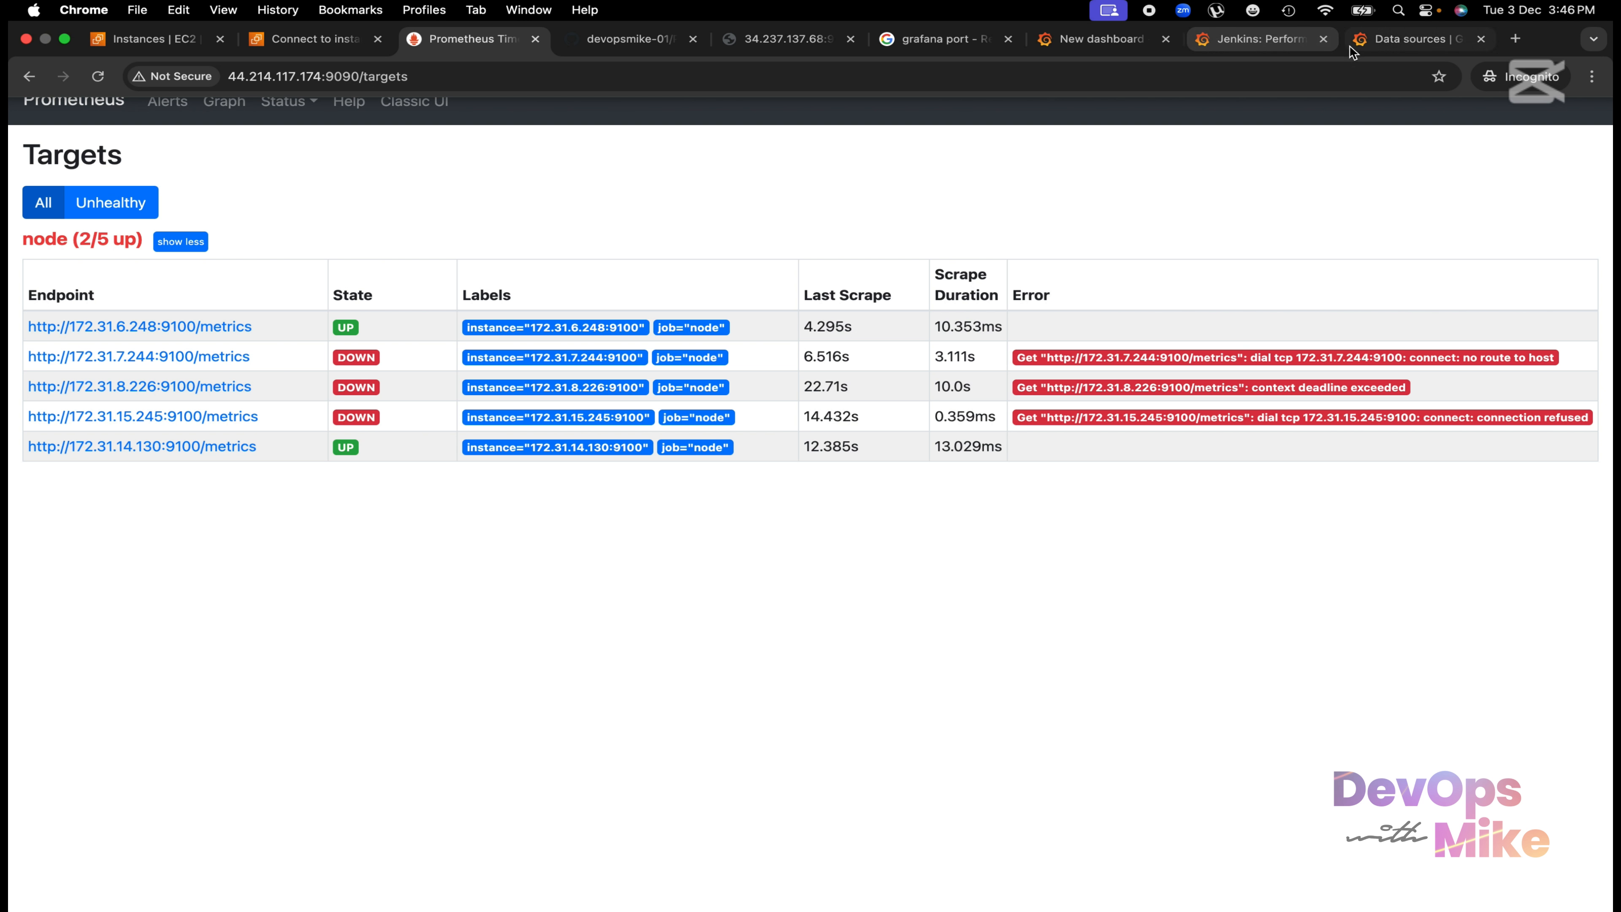
Review the Grafana data sources documentation from its introduction.
{"action": "left_click", "coordinate": [1384, 30]}
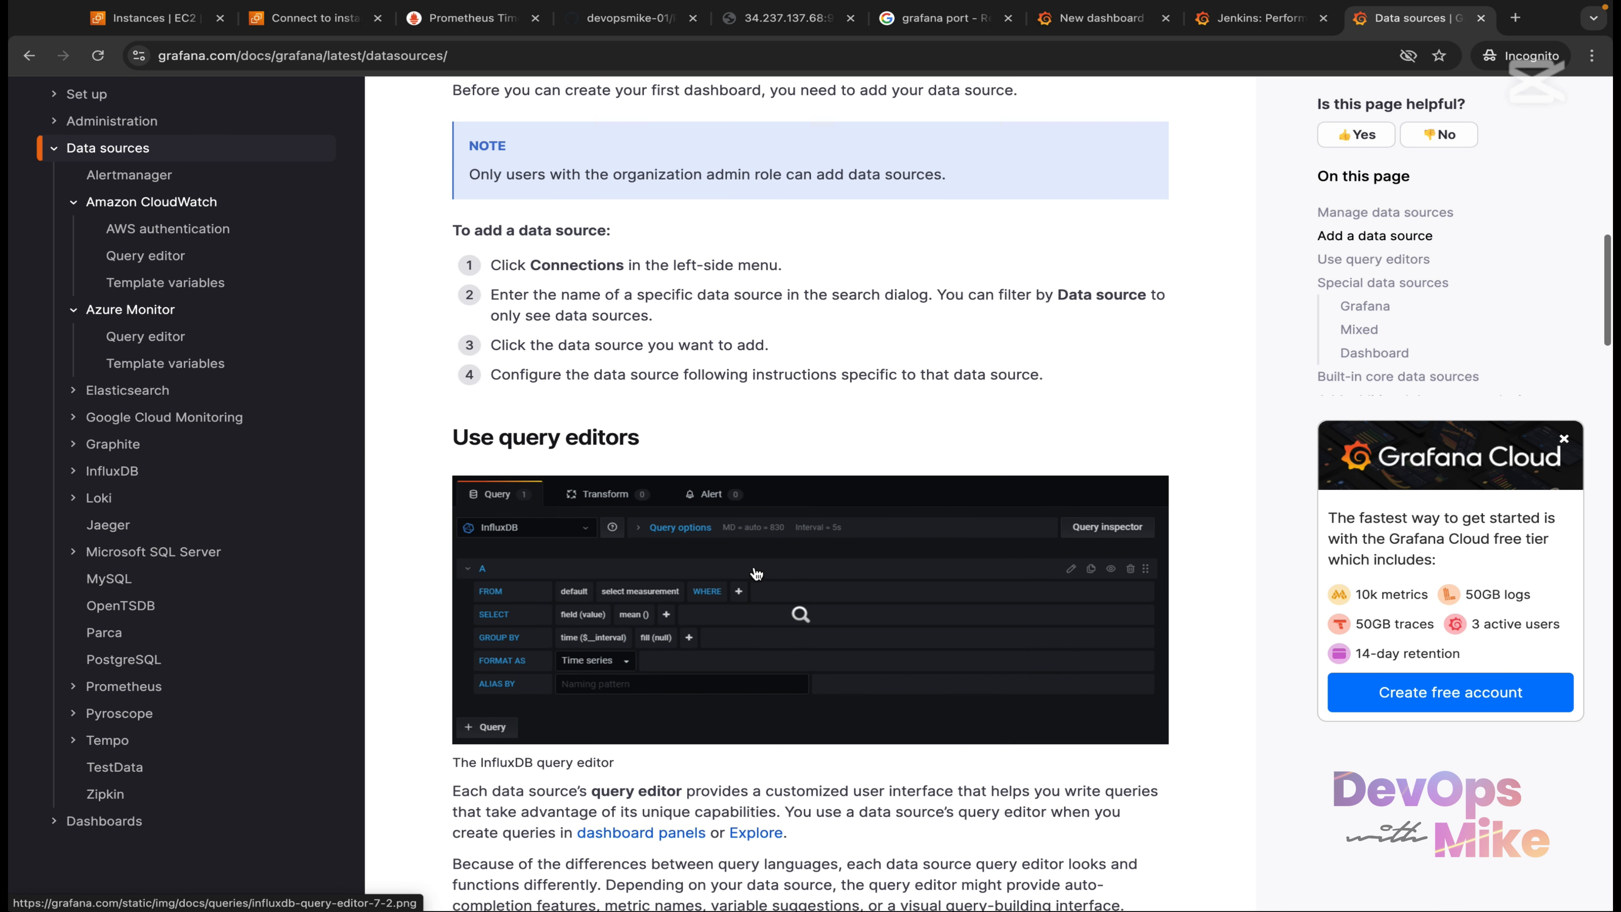
{"action": "scroll", "coordinate": [754, 570], "scroll_direction": "up", "scroll_amount": 8}
{"action": "scroll", "coordinate": [753, 571], "scroll_direction": "up", "scroll_amount": 10}
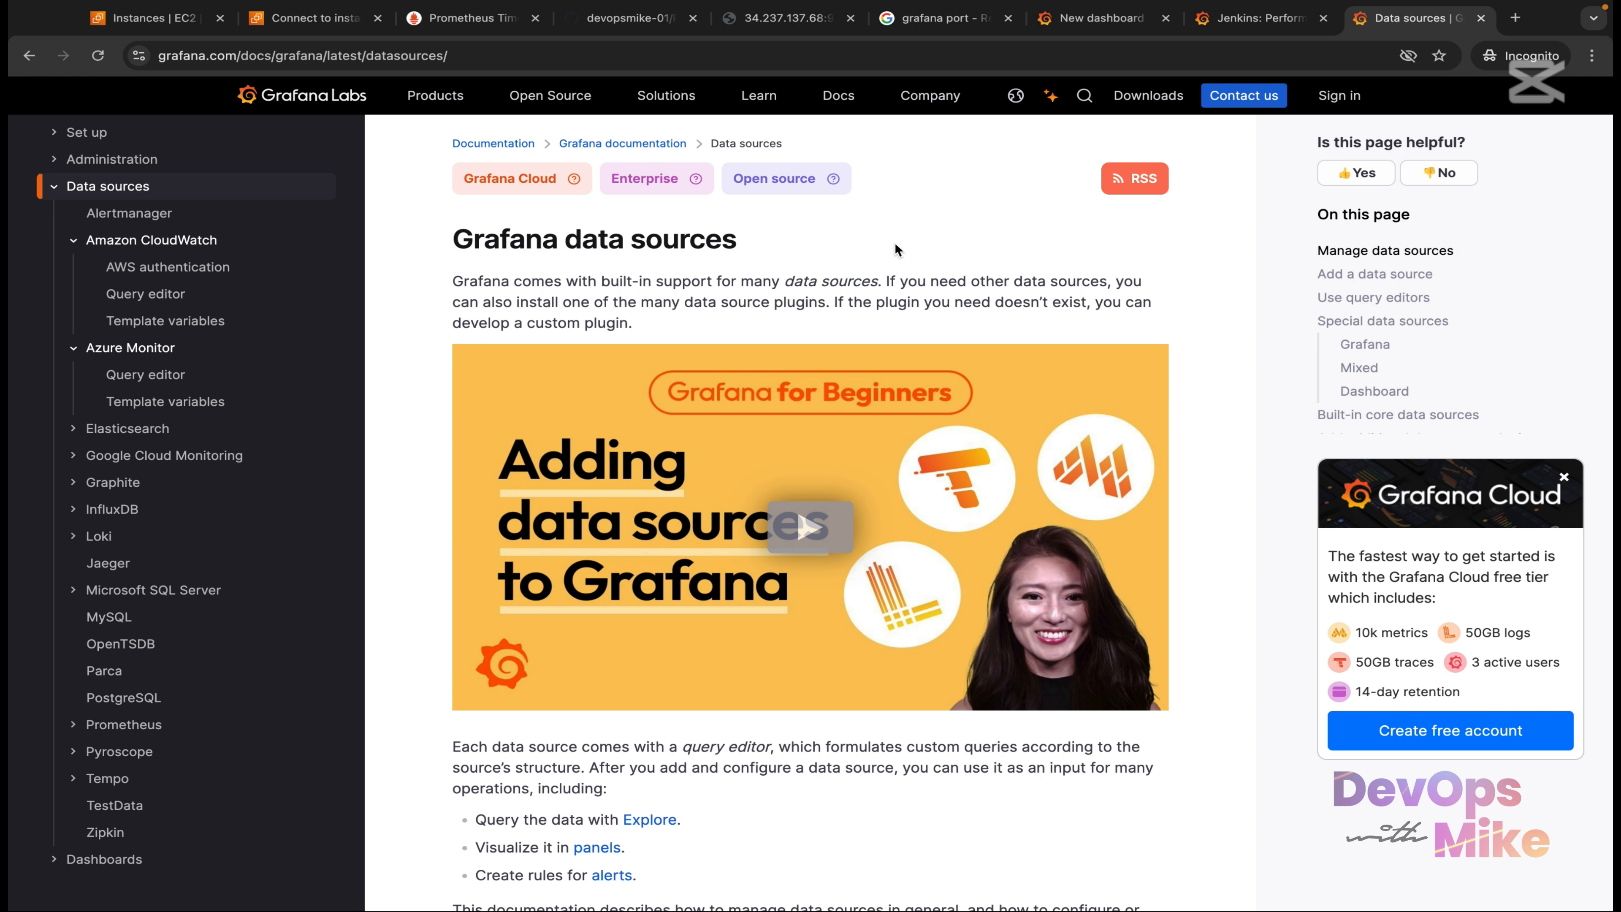
Search all Grafana Labs dashboards for "node exporter" and open the Node Exporter Full dashboard page.
{"action": "left_click", "coordinate": [1261, 18]}
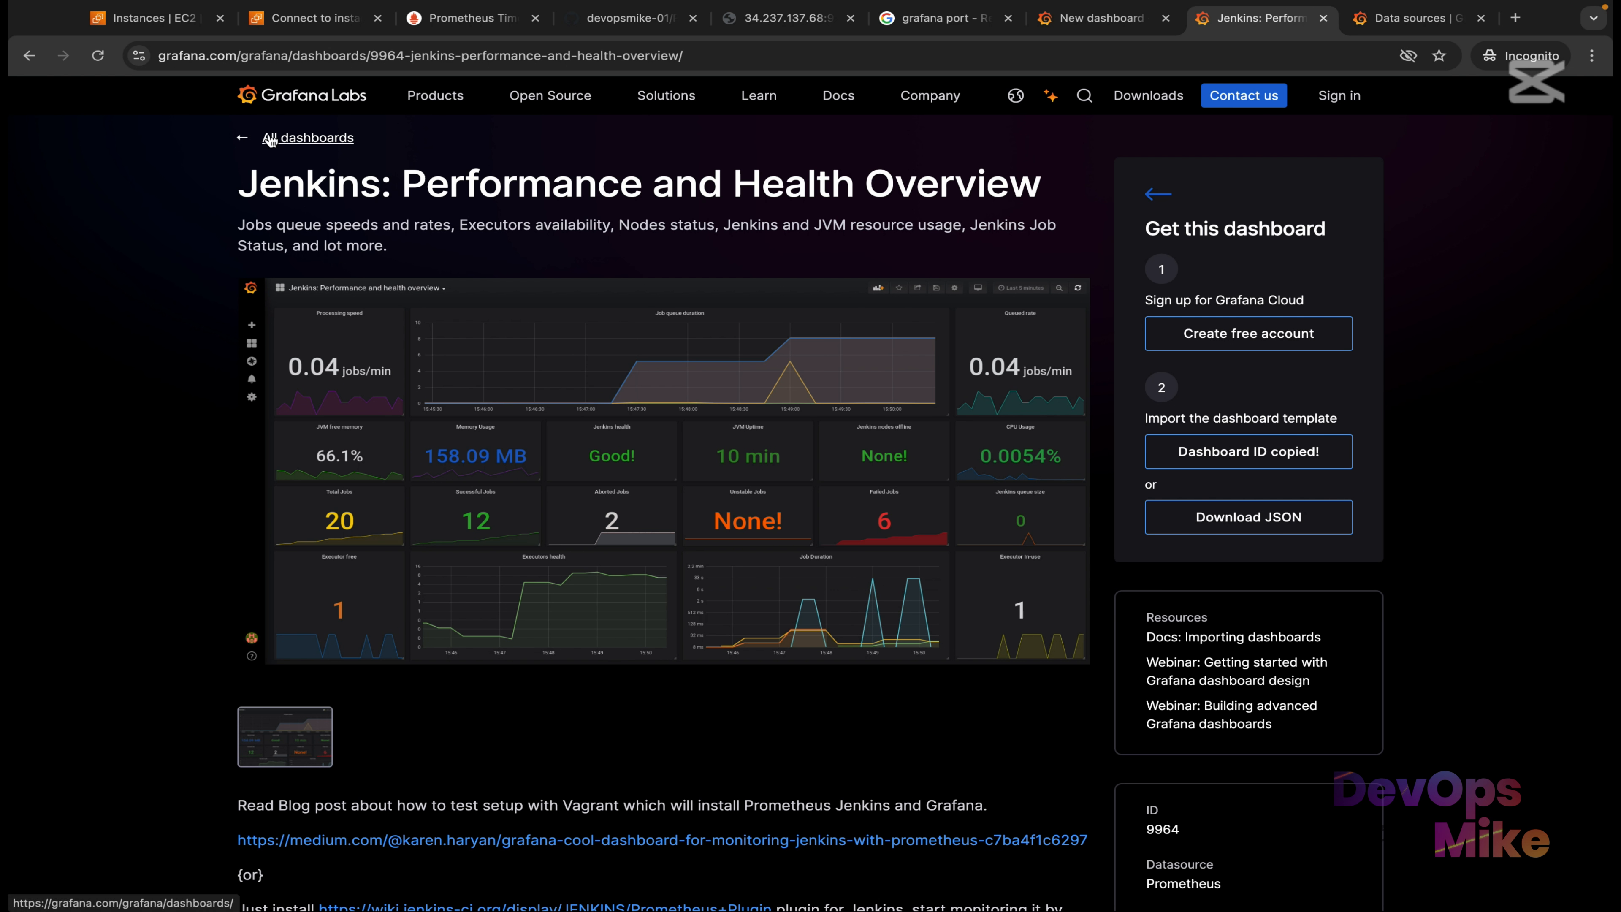
{"action": "left_click", "coordinate": [330, 151]}
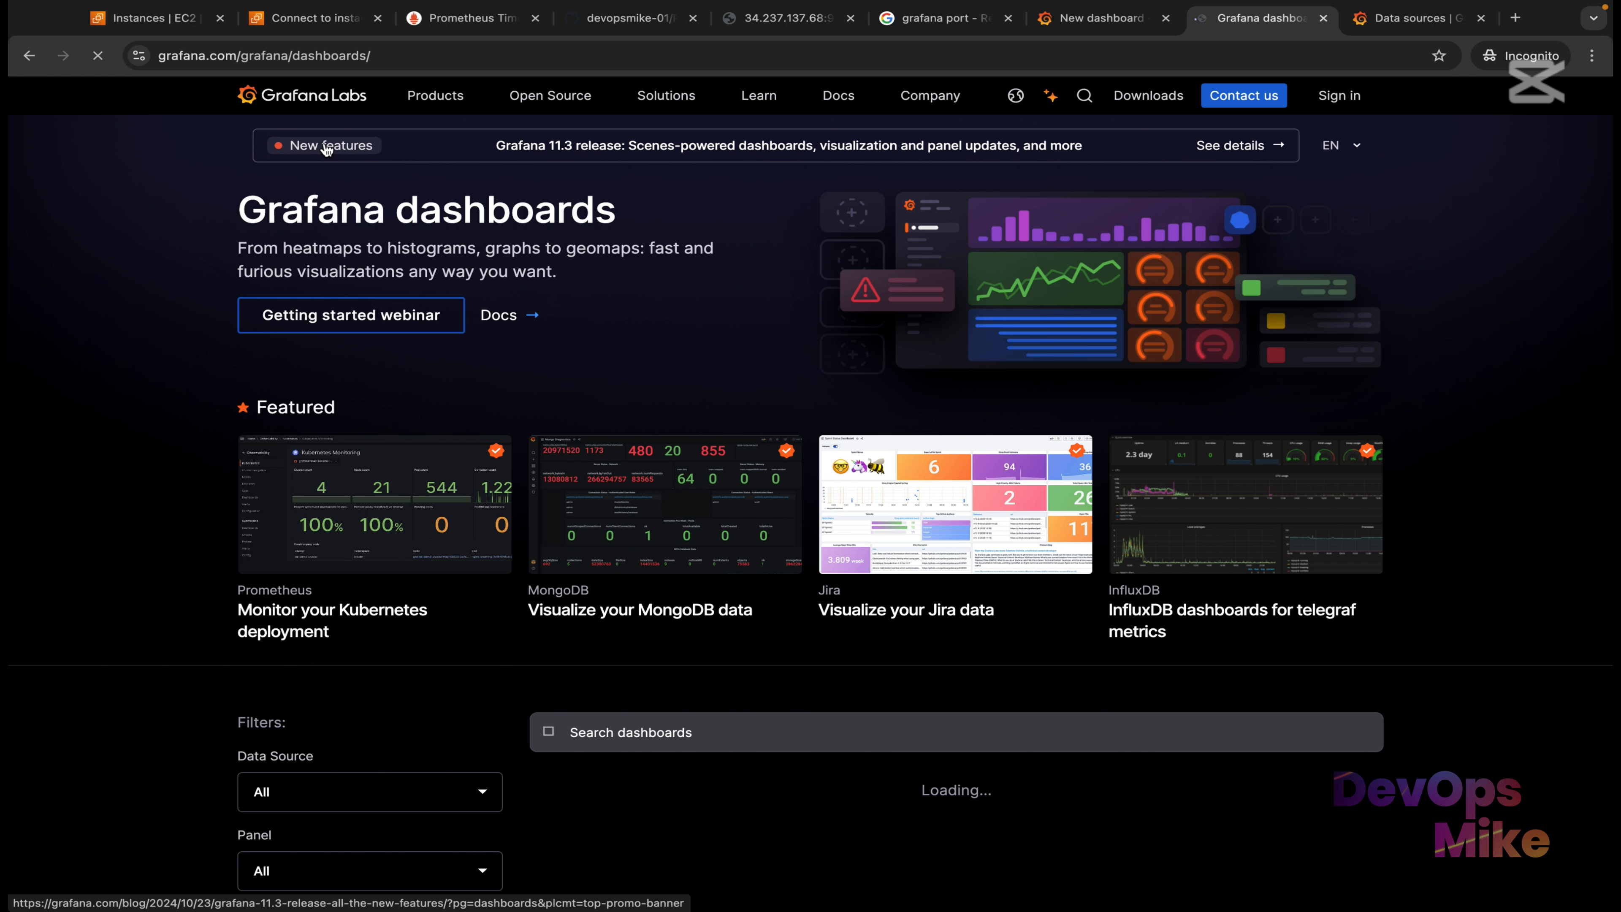
{"action": "left_click", "coordinate": [638, 732]}
{"action": "type", "text": "node"}
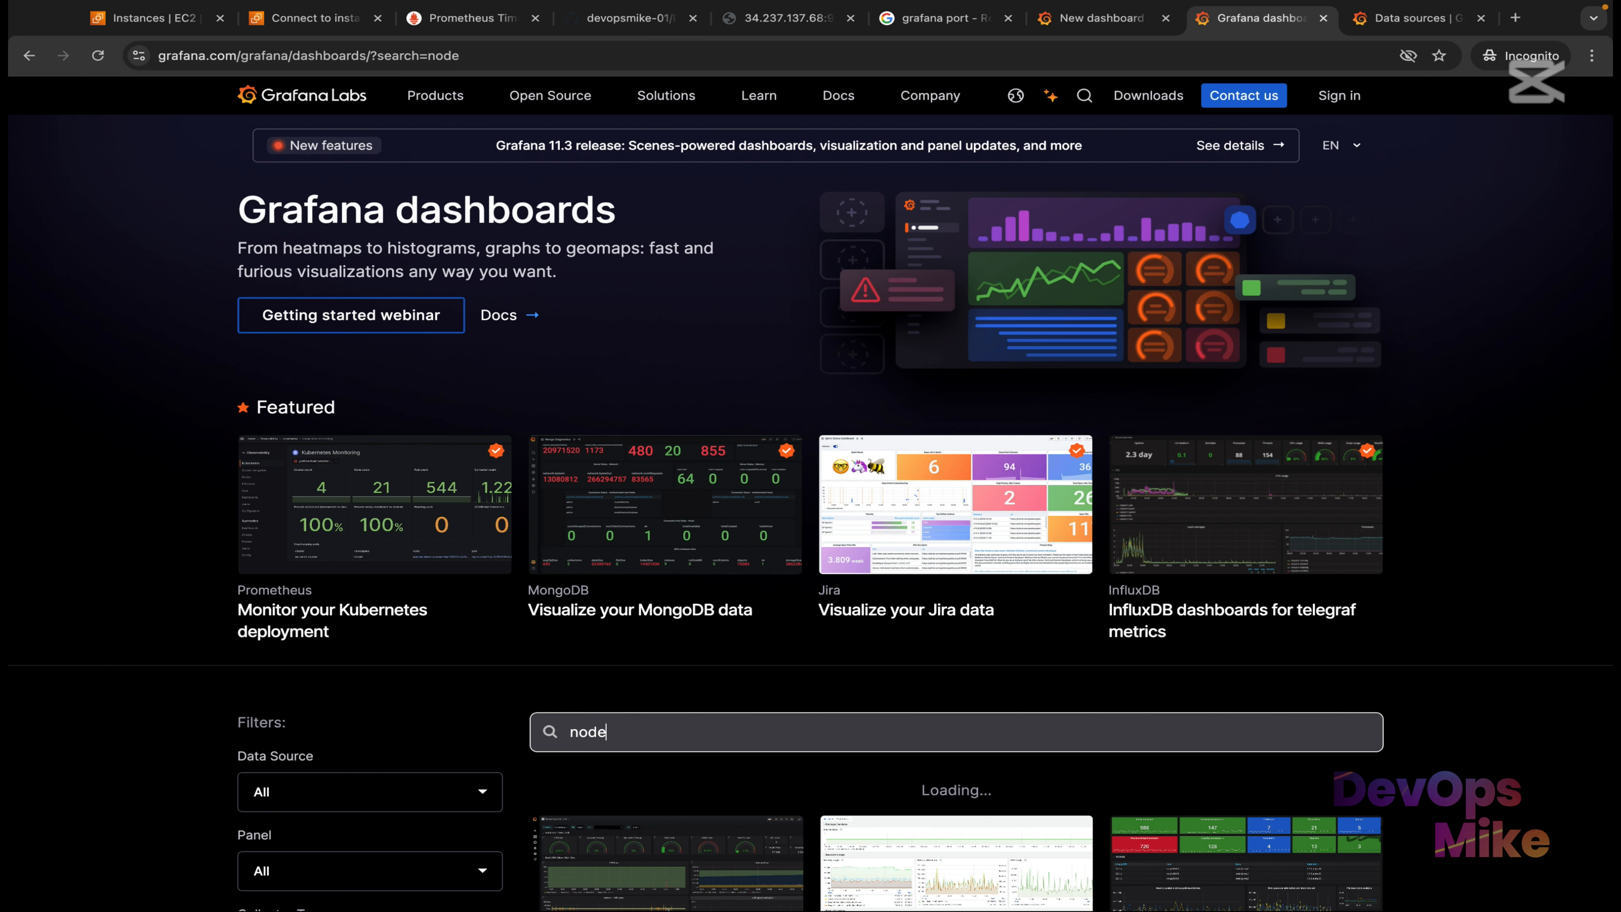
{"action": "type", "text": " exporter"}
{"action": "scroll", "coordinate": [724, 818], "scroll_direction": "down", "scroll_amount": 10}
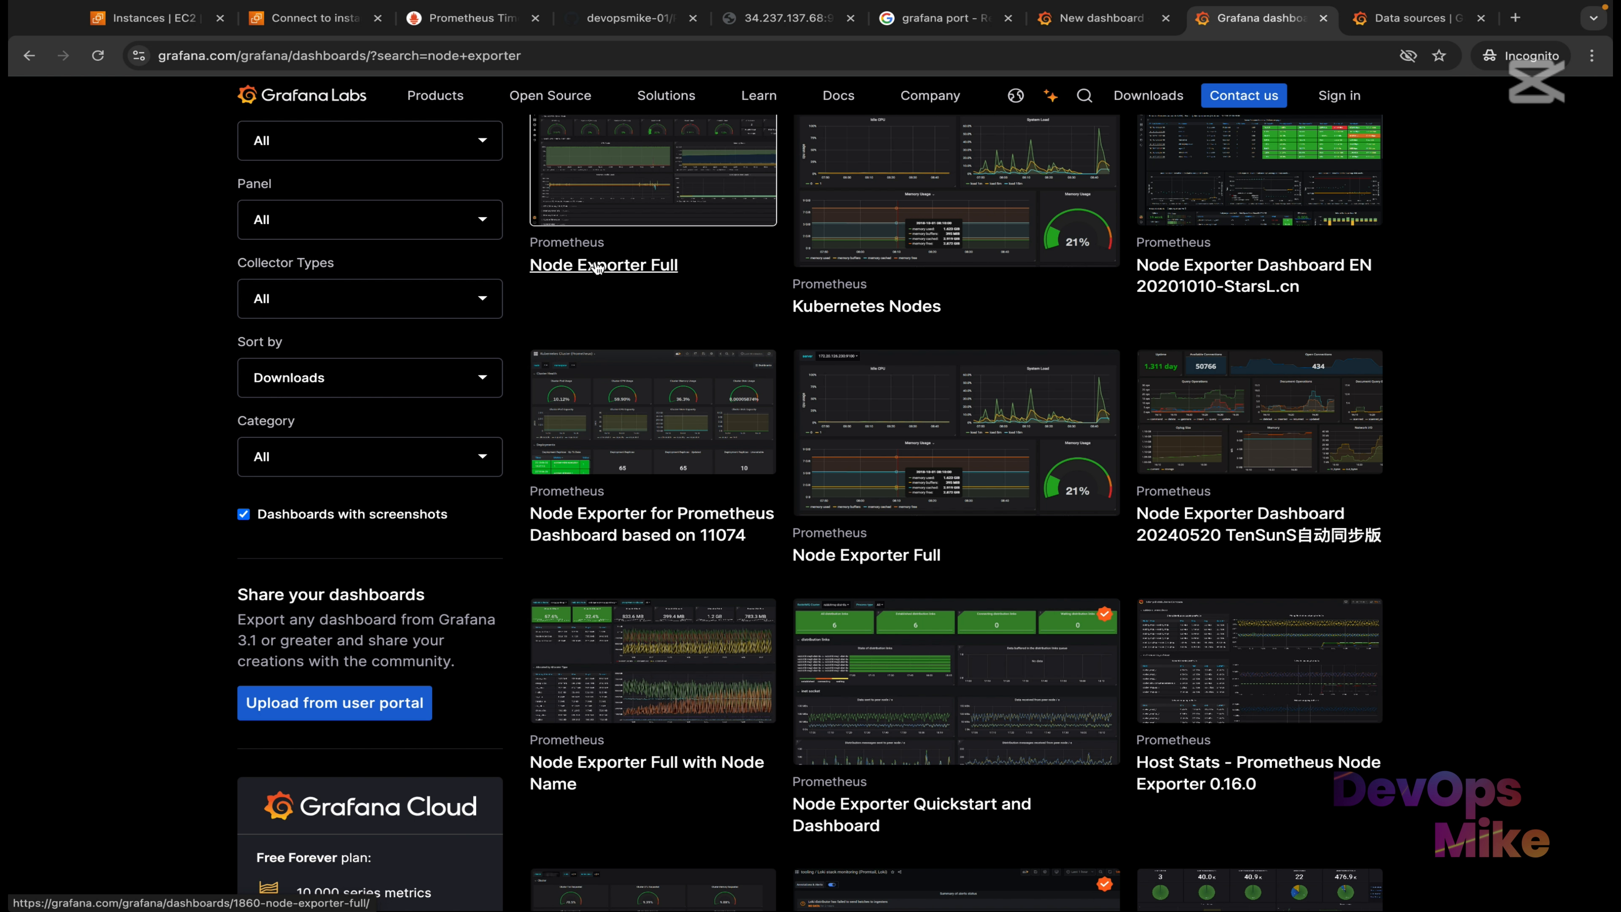
{"action": "left_click", "coordinate": [603, 267]}
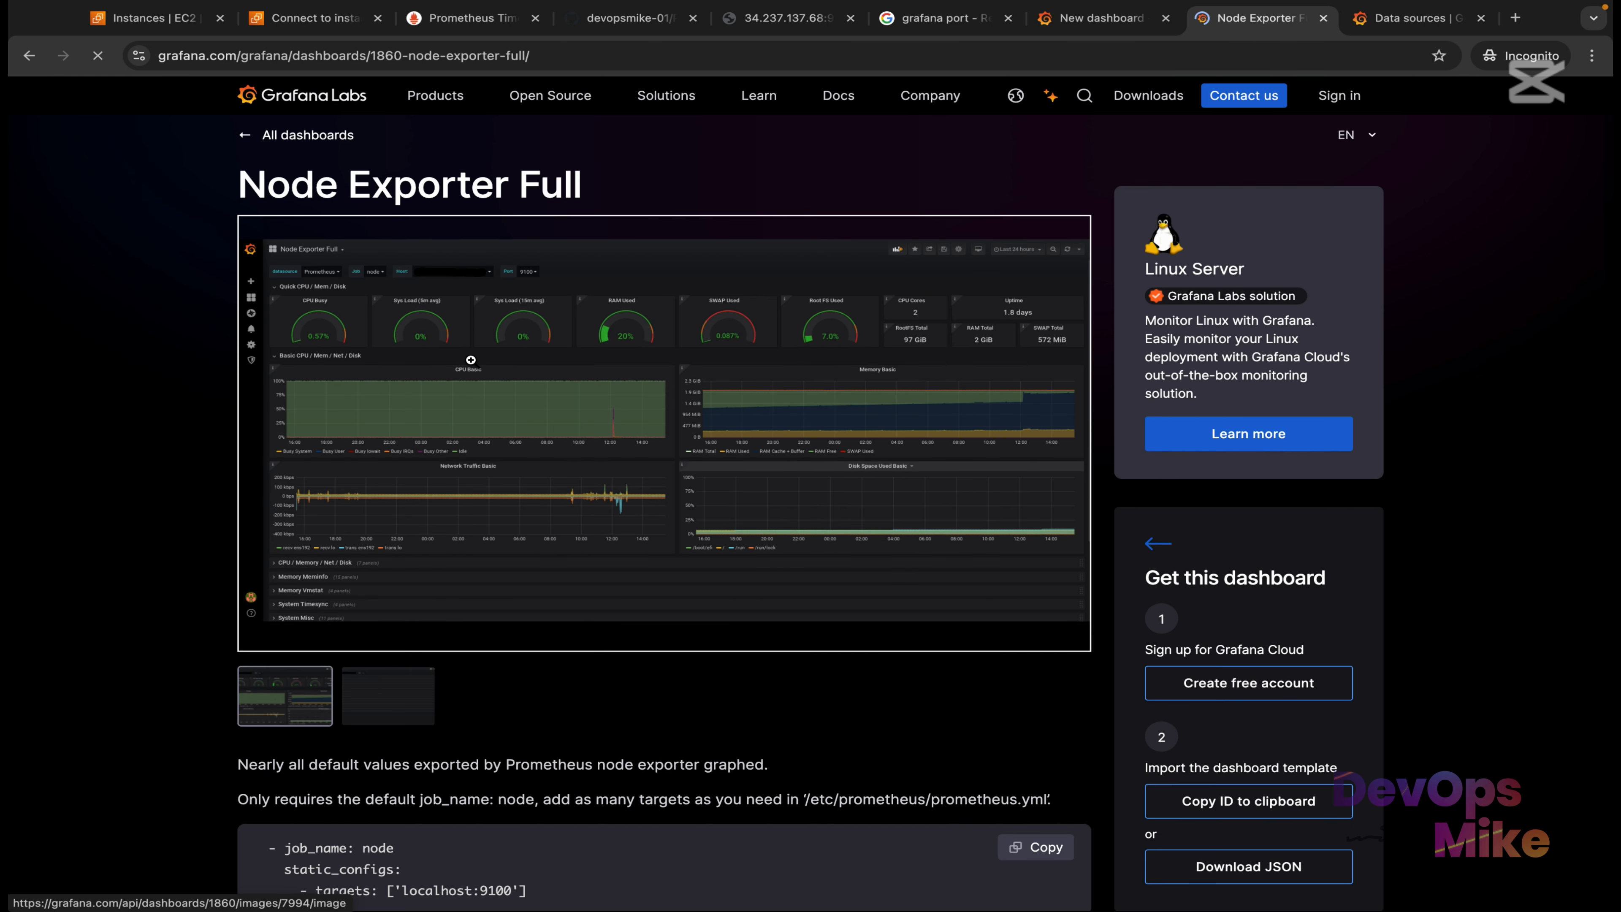
Examine the Node Exporter Full page's prometheus.yml path, node job configuration, recommended exporter arguments and revision list.
{"action": "scroll", "coordinate": [470, 360], "scroll_direction": "down", "scroll_amount": 4}
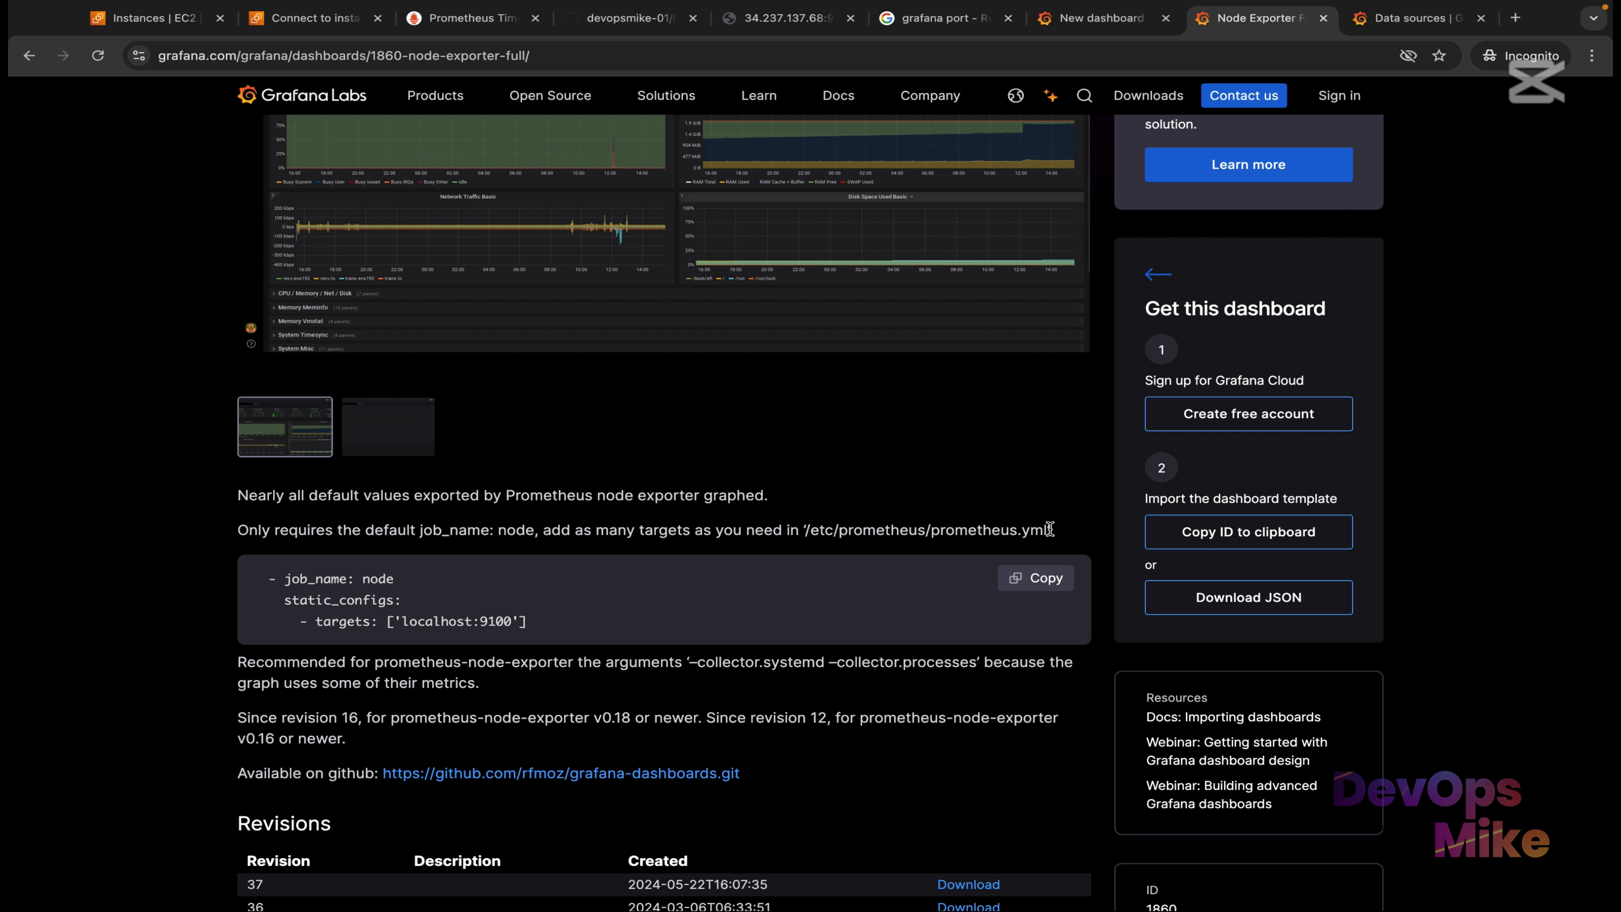
{"action": "left_click_drag", "start_coordinate": [1050, 530], "coordinate": [803, 536]}
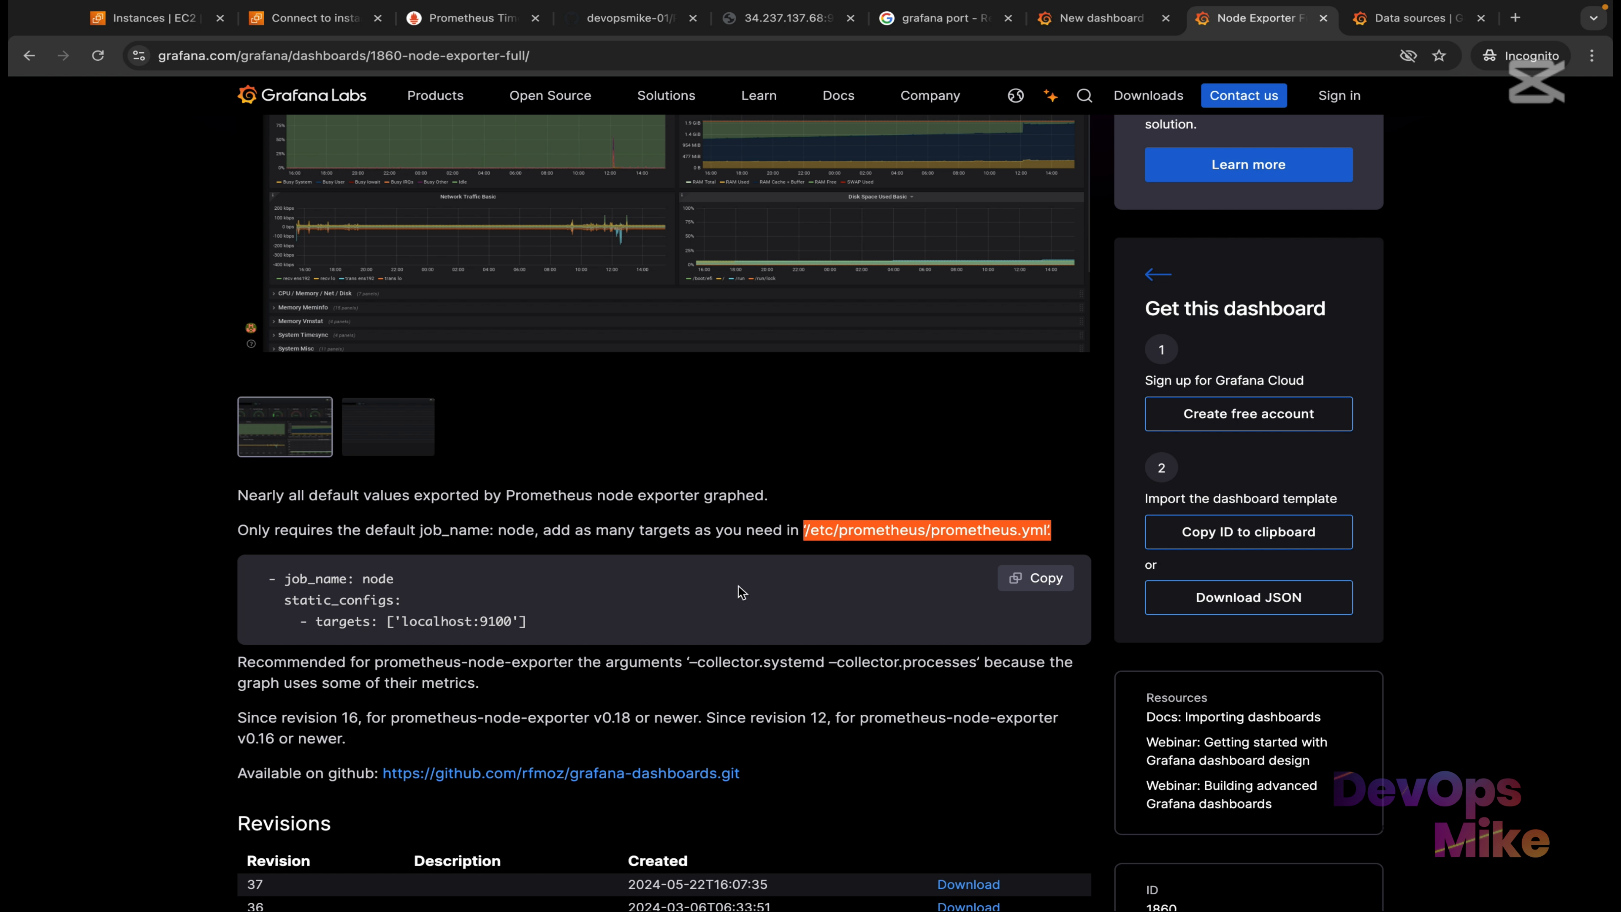
{"action": "left_click", "coordinate": [613, 630]}
{"action": "left_click_drag", "start_coordinate": [561, 632], "coordinate": [262, 579]}
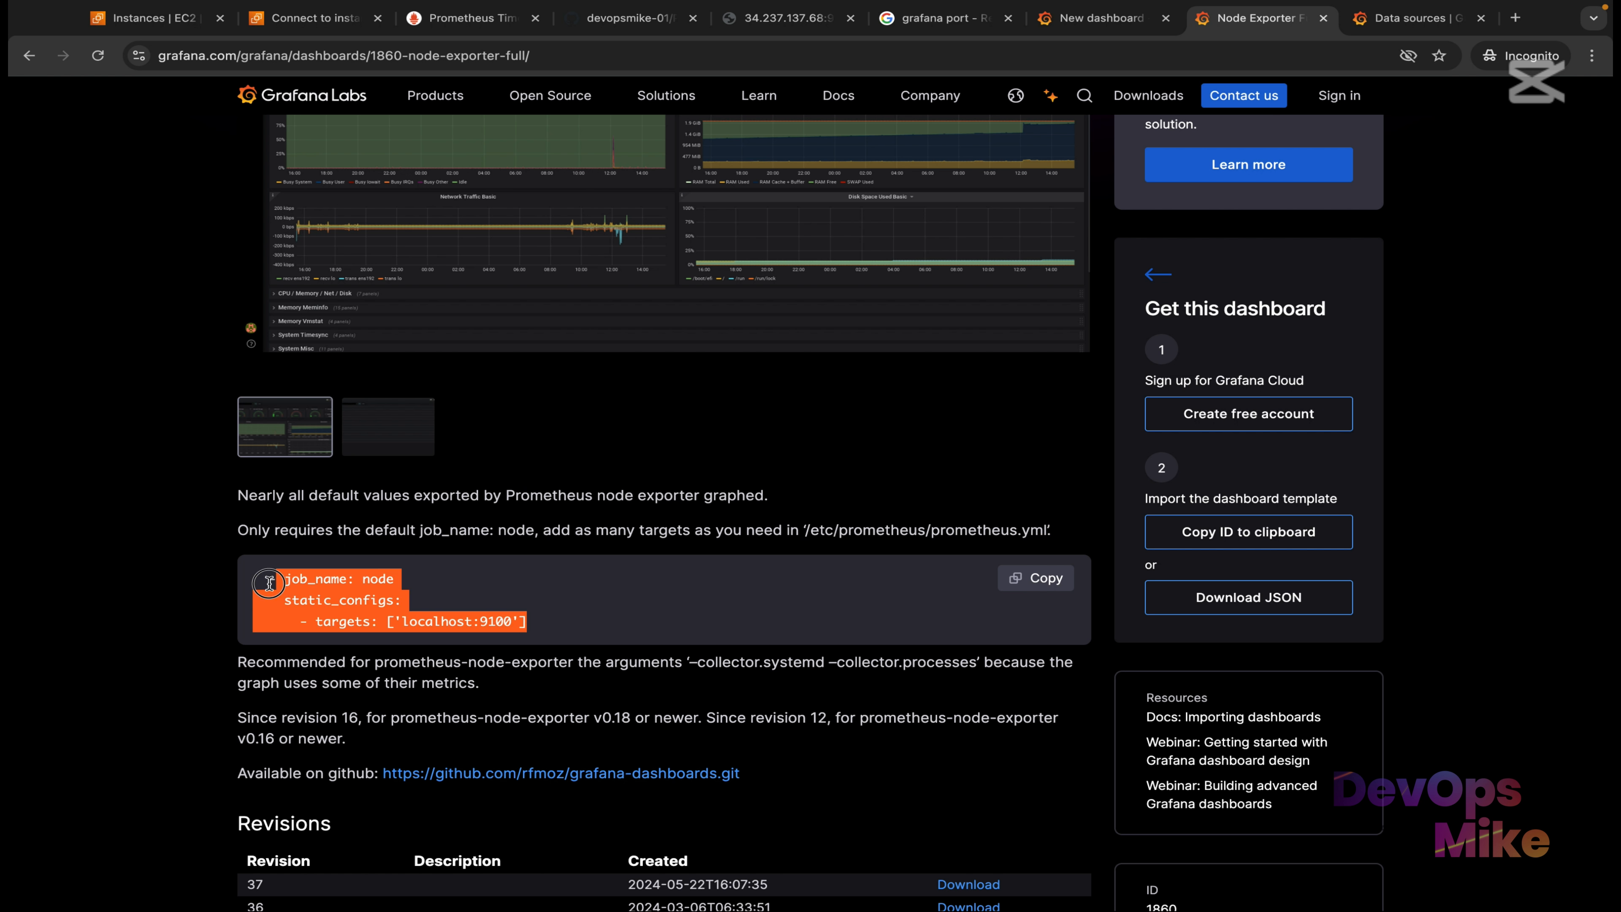
{"action": "left_click", "coordinate": [443, 615]}
{"action": "scroll", "coordinate": [926, 549], "scroll_direction": "down", "scroll_amount": 3}
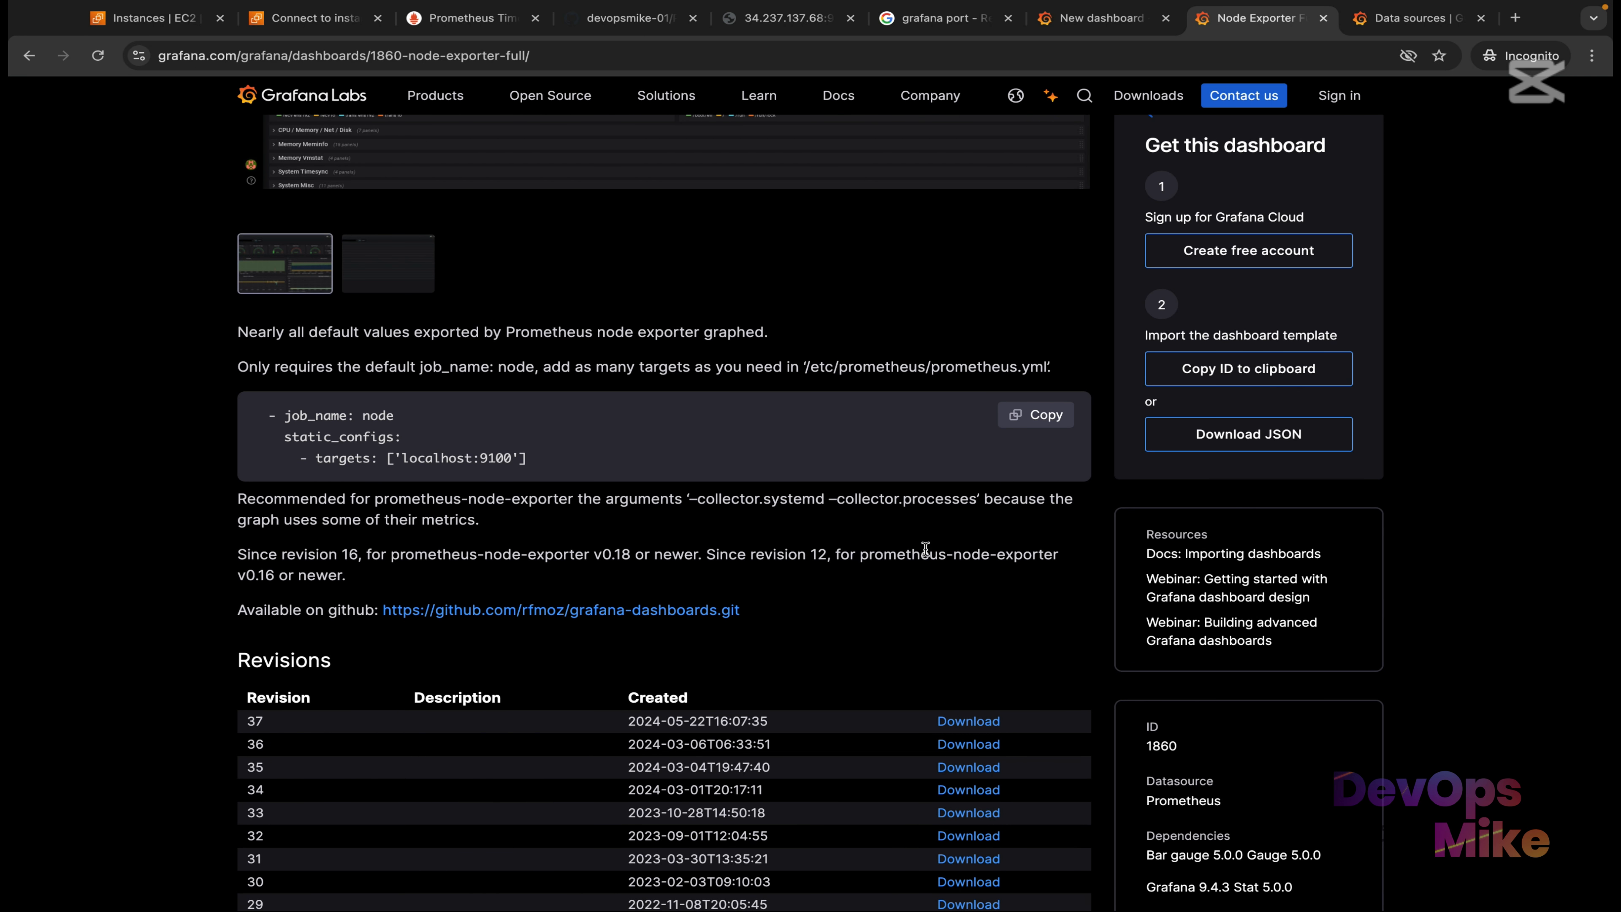
{"action": "scroll", "coordinate": [337, 817], "scroll_direction": "down", "scroll_amount": 5}
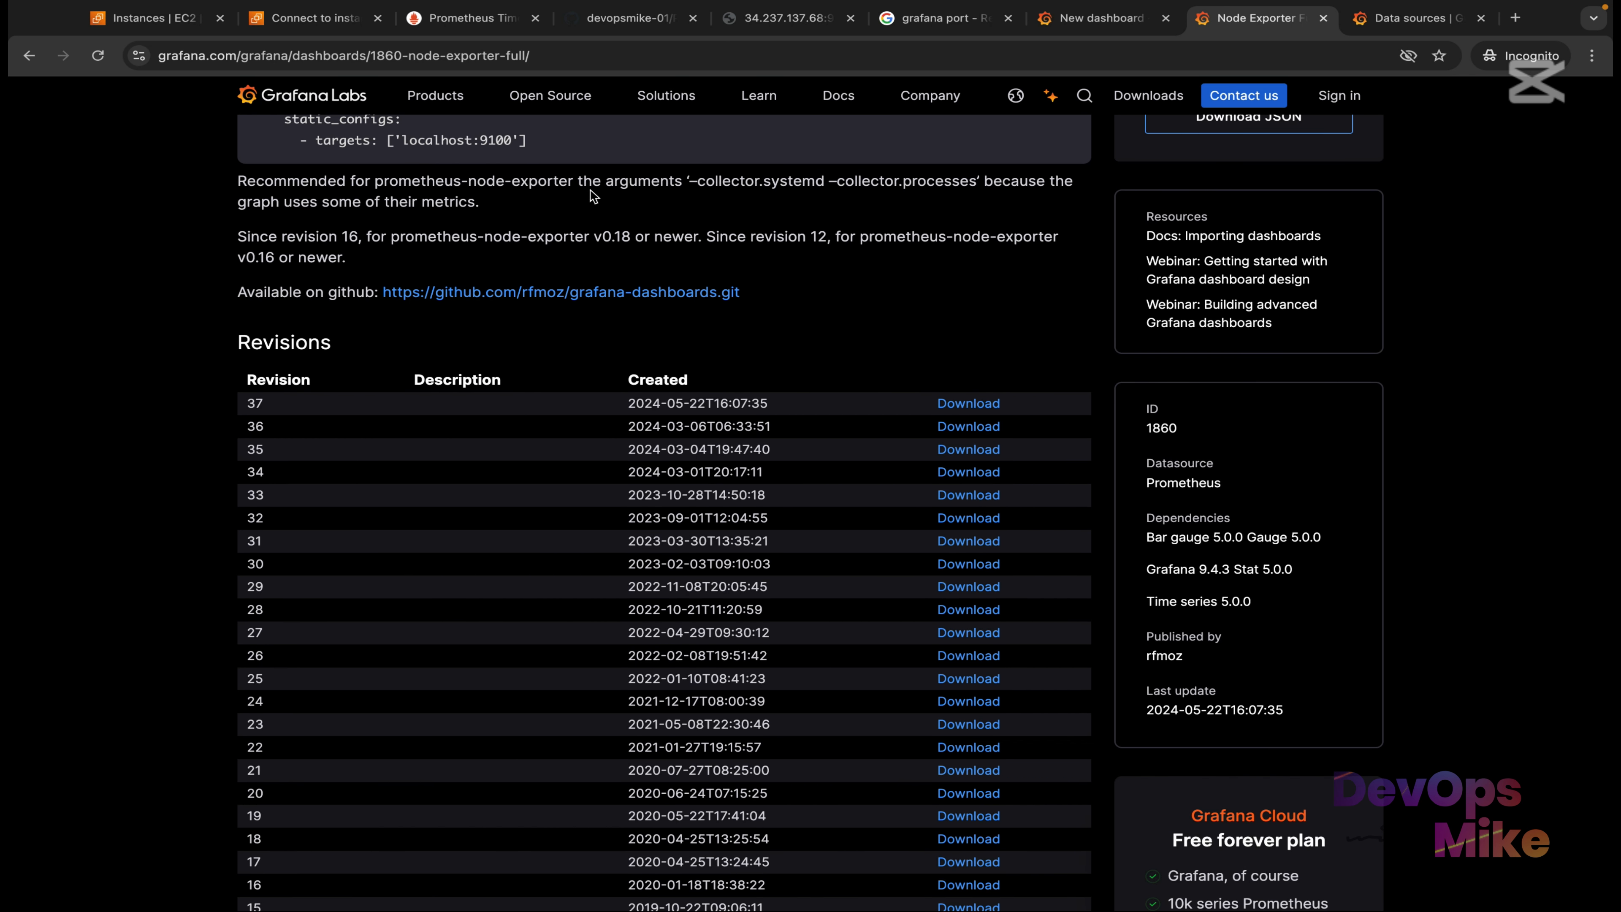
{"action": "left_click_drag", "start_coordinate": [568, 182], "coordinate": [384, 182]}
{"action": "scroll", "coordinate": [559, 500], "scroll_direction": "down", "scroll_amount": 1}
{"action": "scroll", "coordinate": [559, 500], "scroll_direction": "down", "scroll_amount": 5}
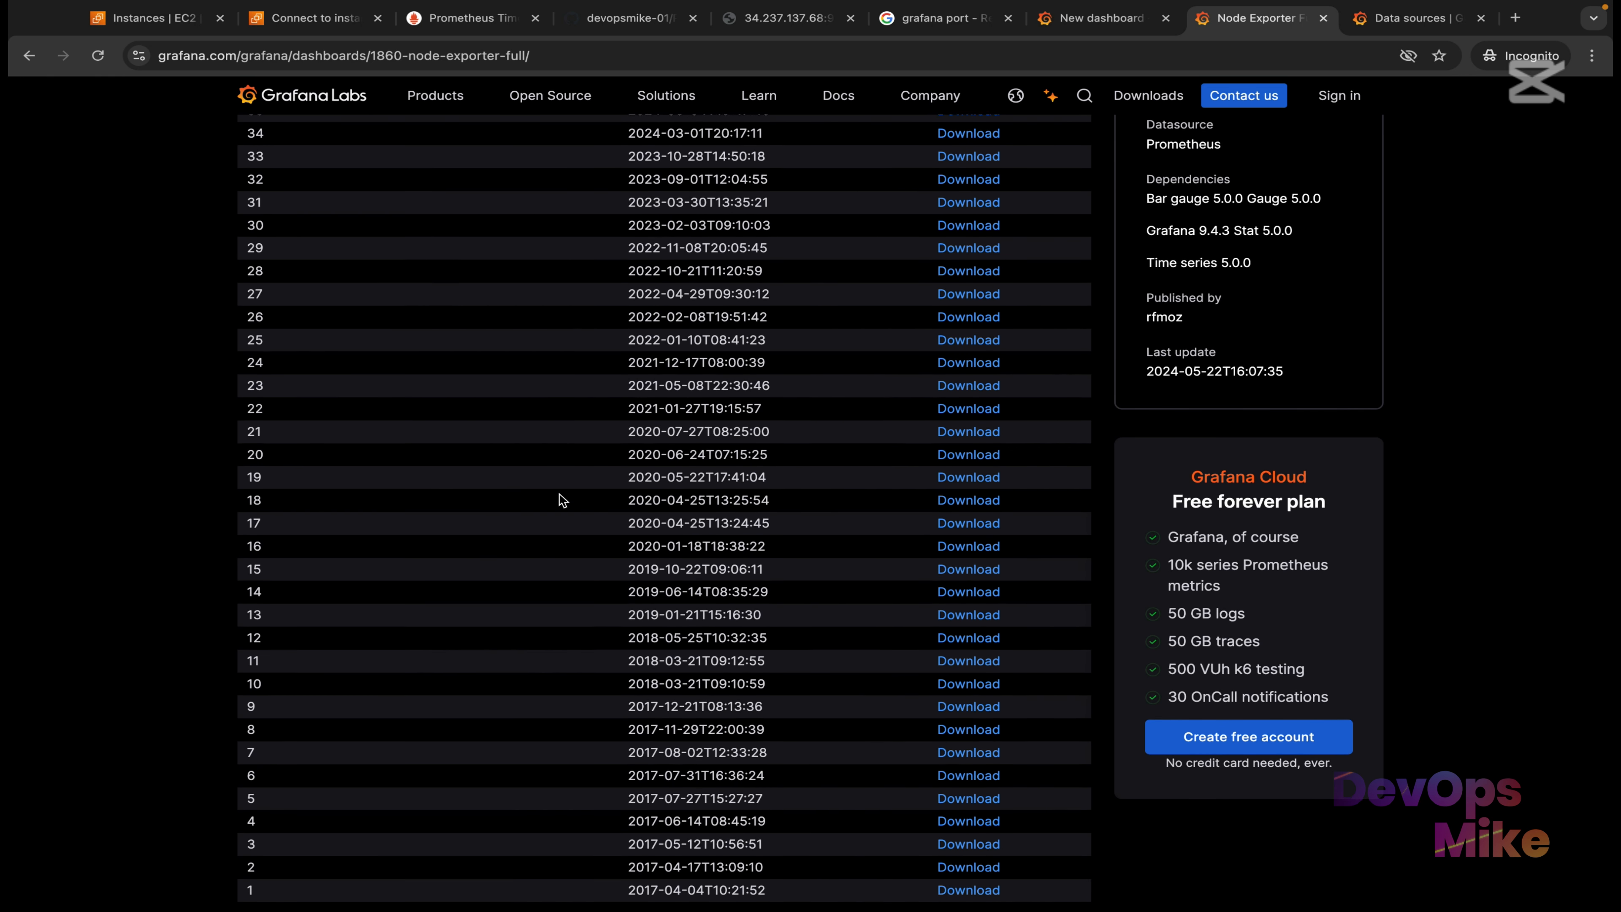
{"action": "scroll", "coordinate": [559, 500], "scroll_direction": "up", "scroll_amount": 8}
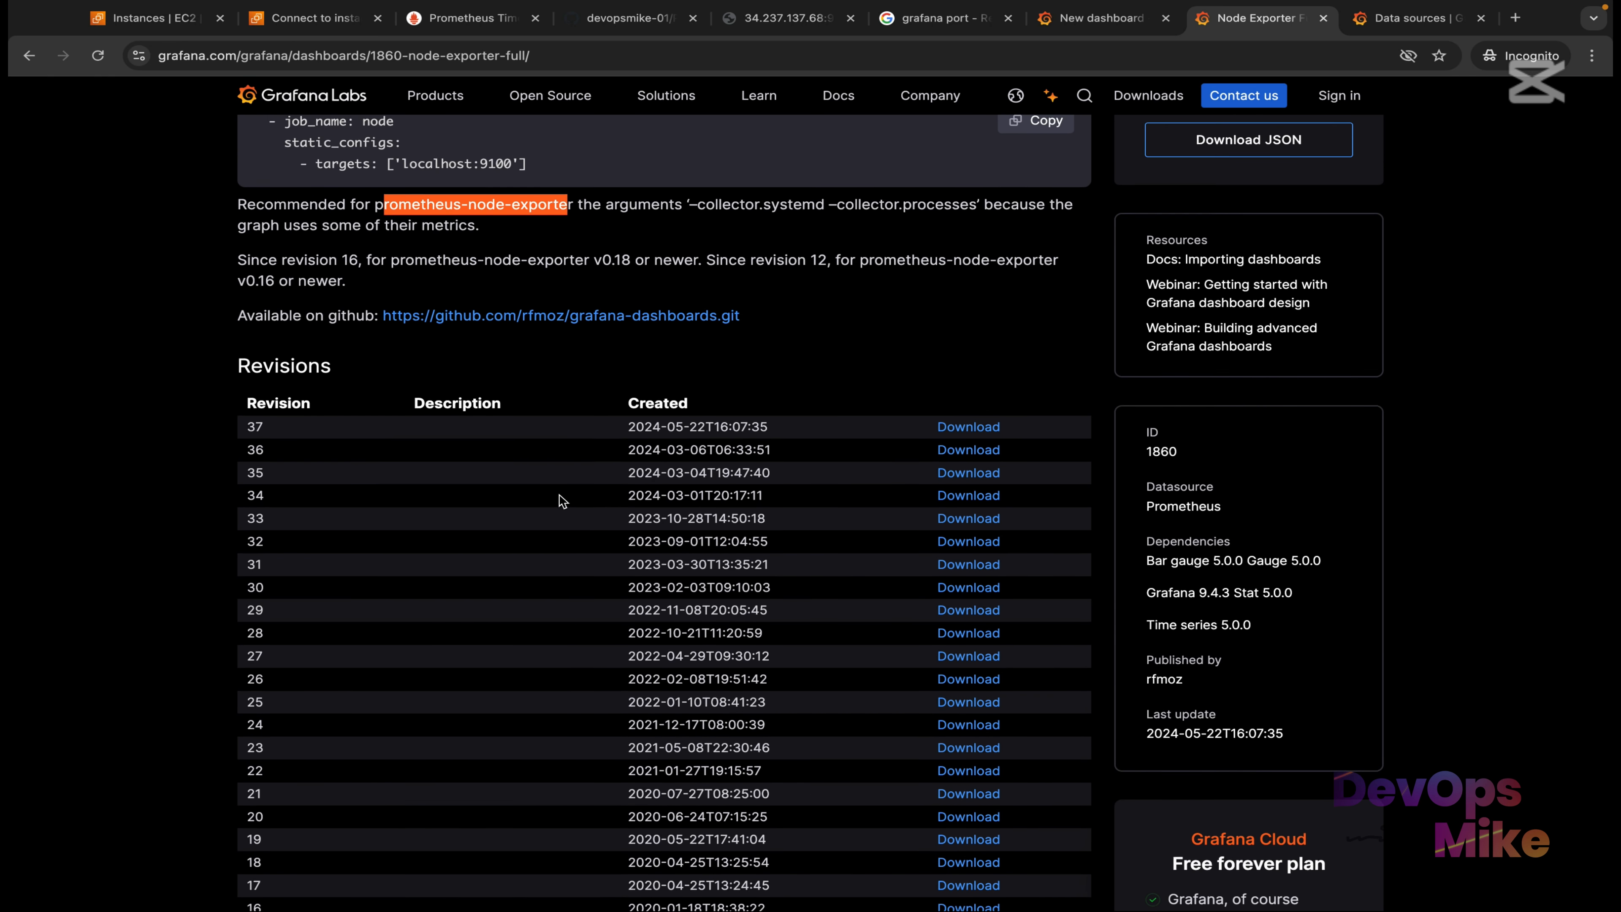
{"action": "scroll", "coordinate": [559, 499], "scroll_direction": "up", "scroll_amount": 3}
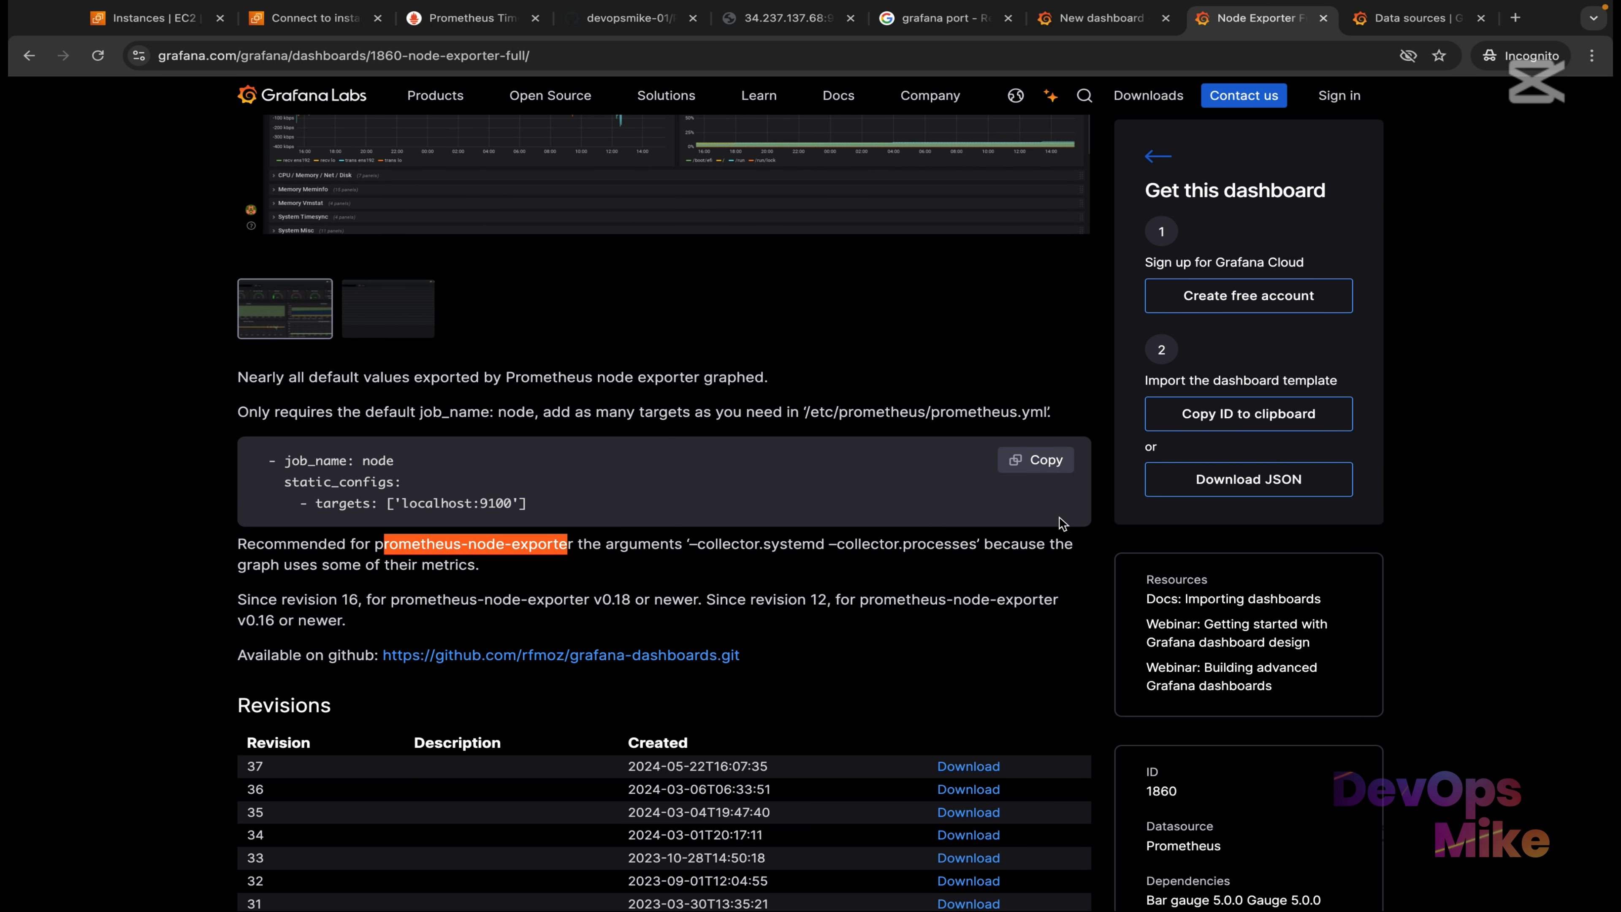
Copy the Node Exporter Full dashboard ID and load dashboard 1860 for import into the Grafana server.
{"action": "left_click", "coordinate": [1299, 416]}
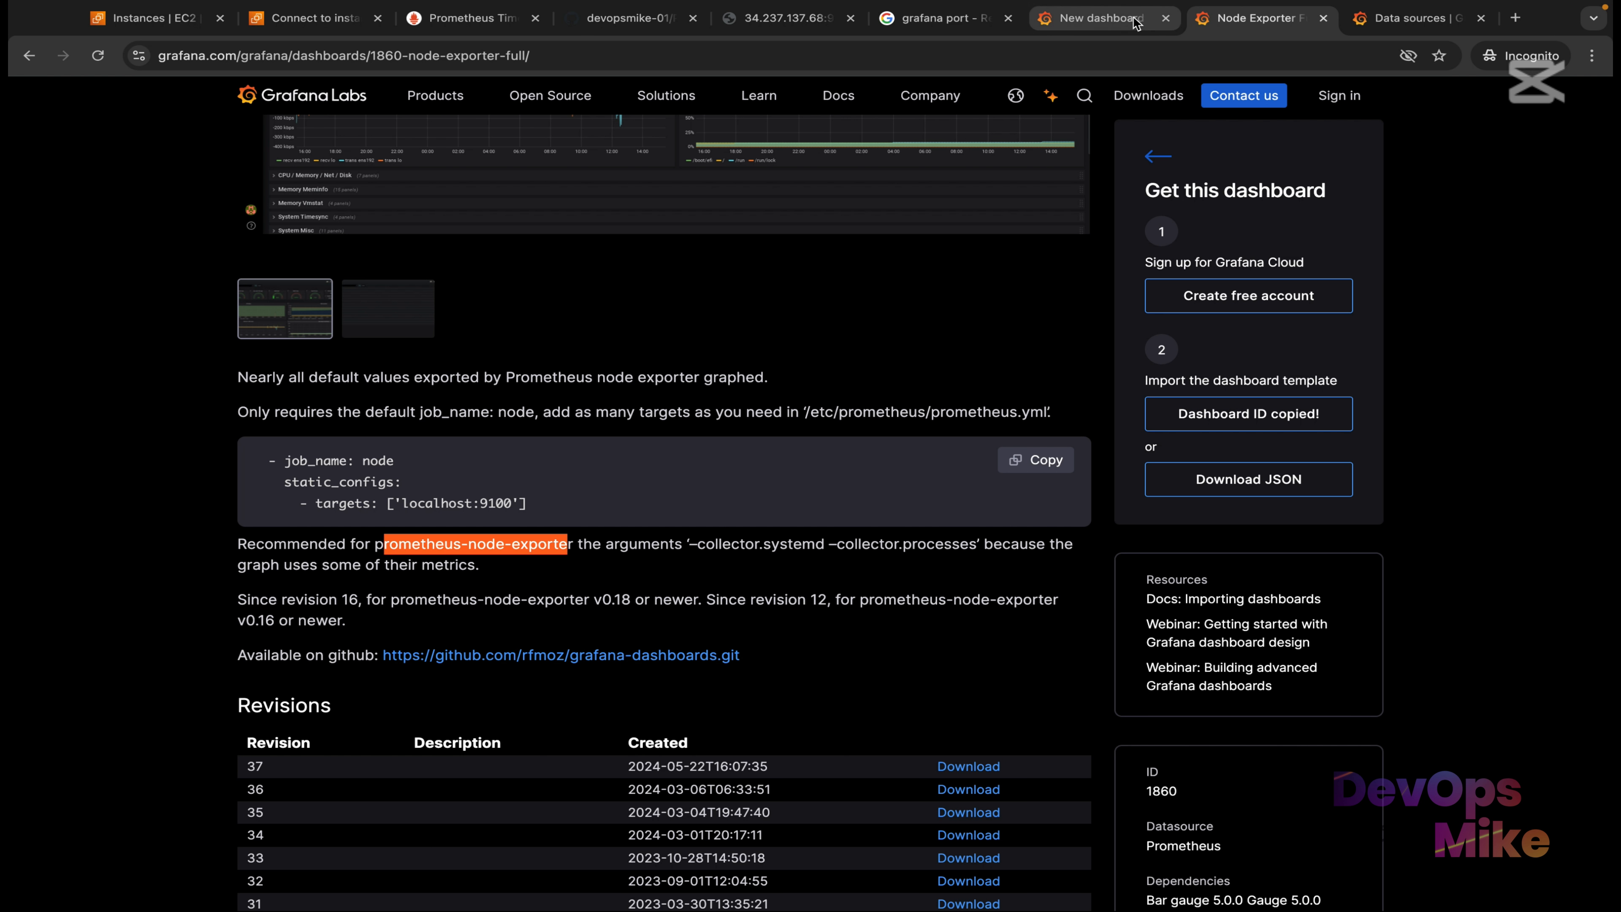
{"action": "left_click", "coordinate": [1102, 17]}
{"action": "mouse_move", "coordinate": [38, 218]}
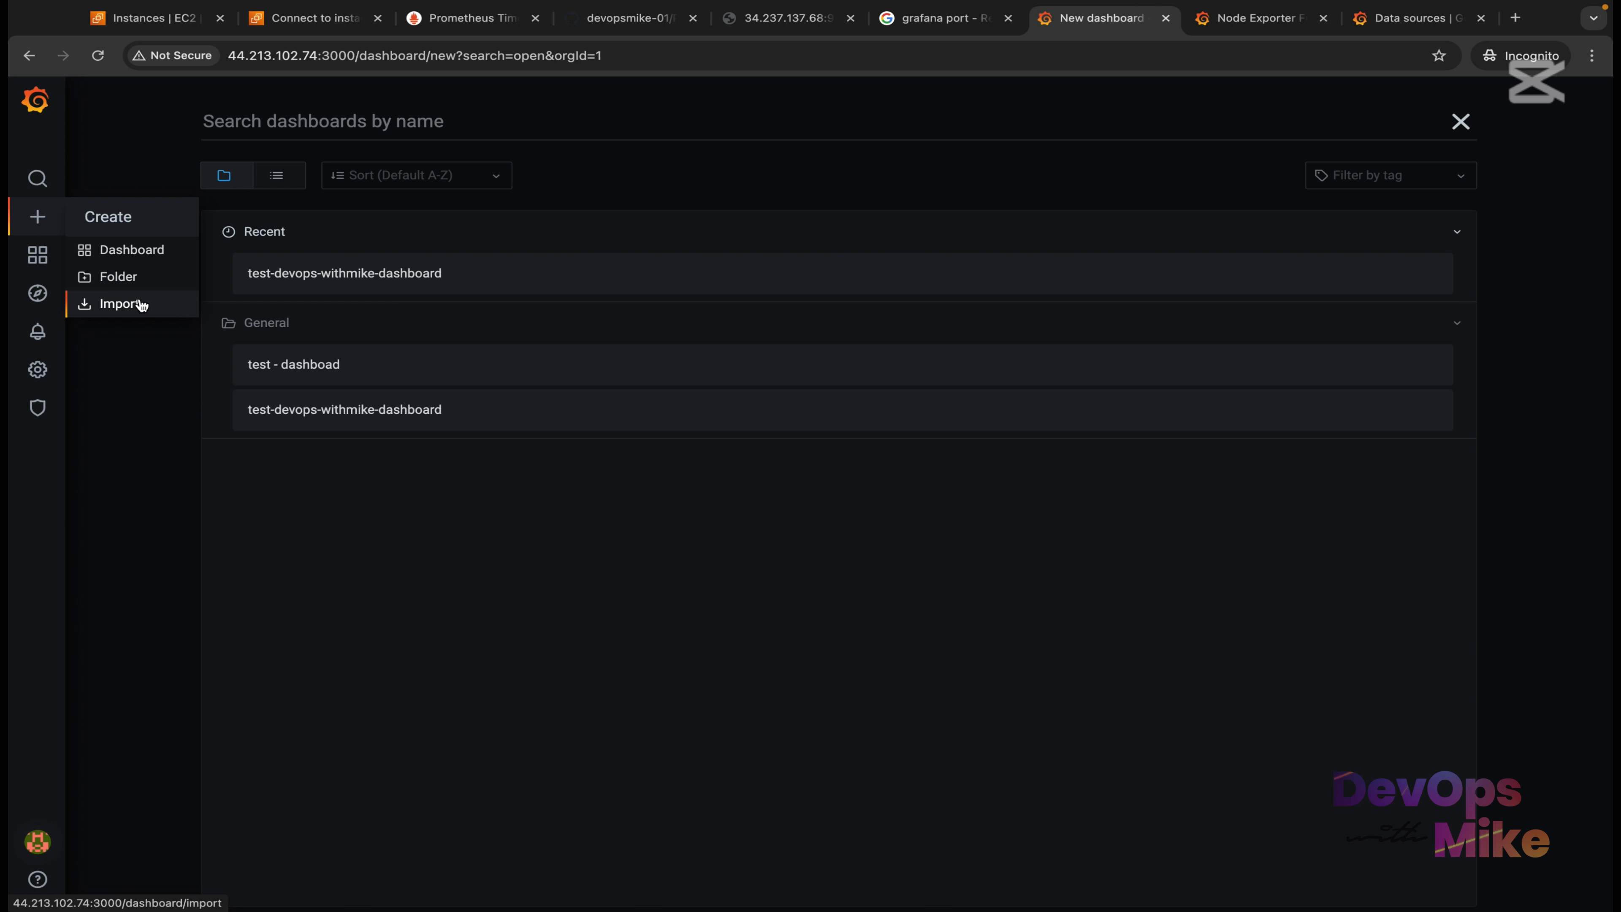
{"action": "left_click", "coordinate": [120, 304]}
{"action": "left_click", "coordinate": [506, 328]}
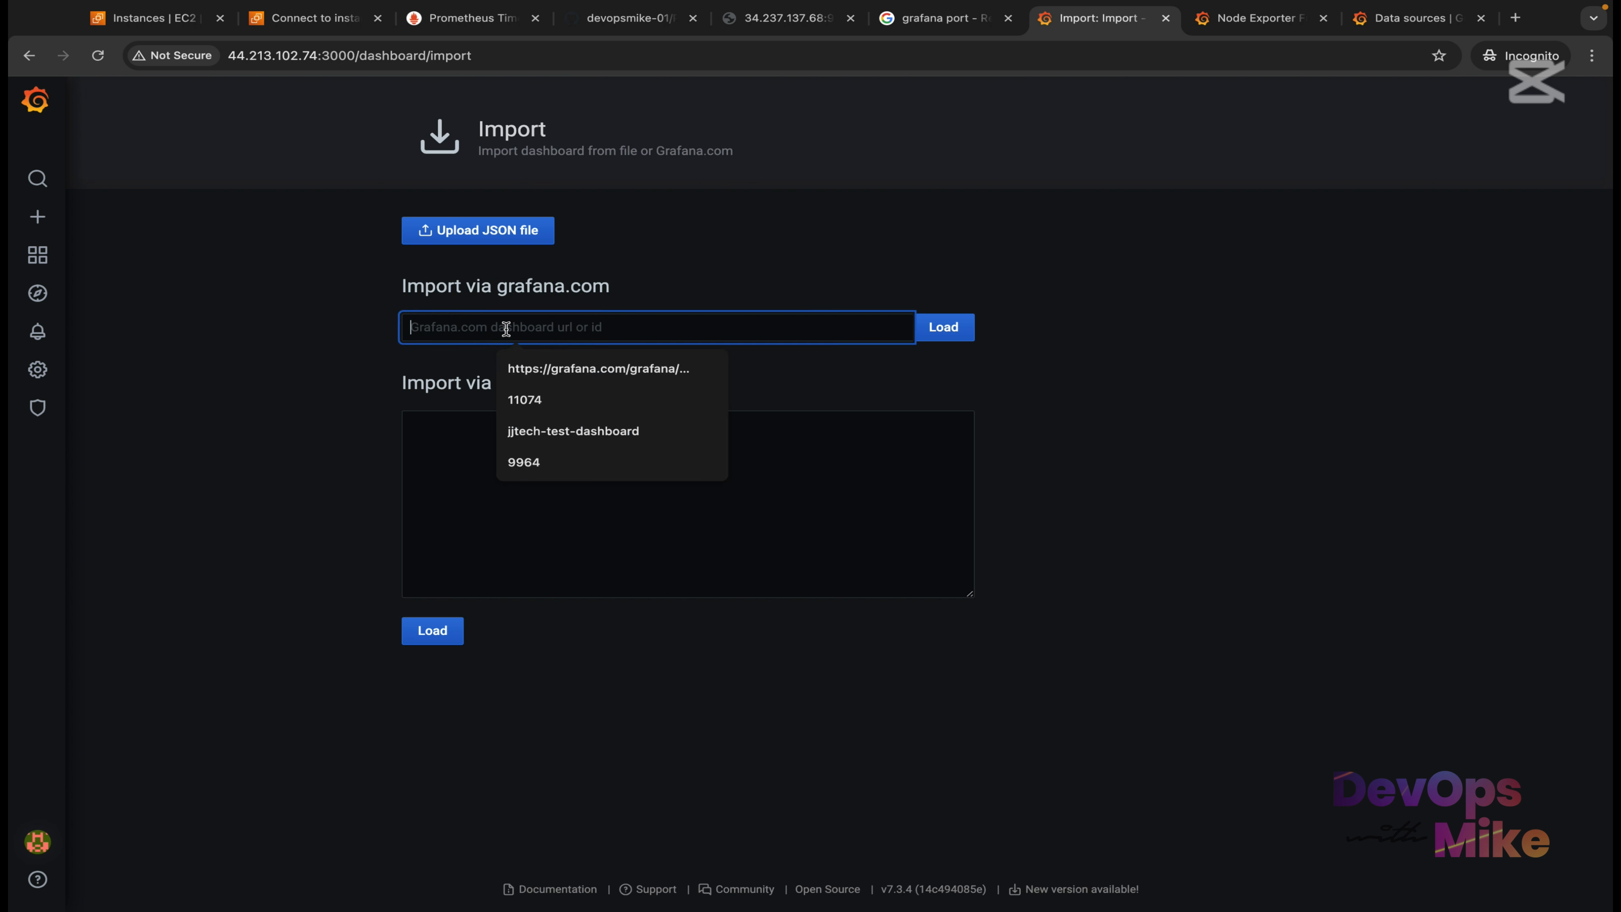
{"action": "right_click", "coordinate": [506, 329]}
{"action": "type", "text": "1860"}
{"action": "left_click_drag", "start_coordinate": [465, 327], "coordinate": [402, 322]}
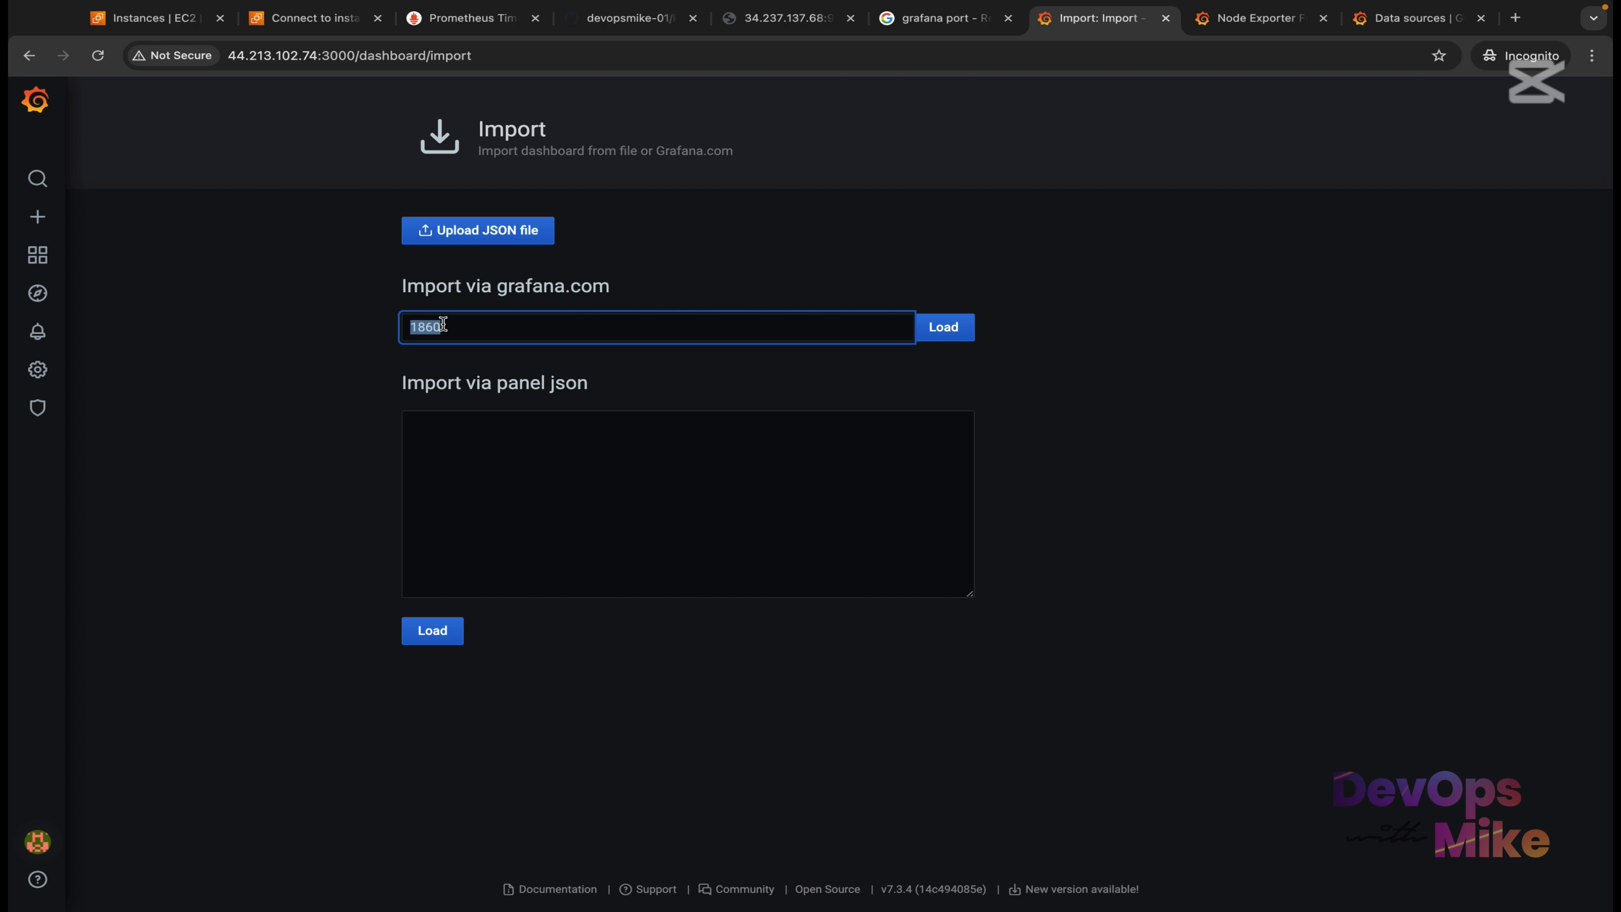
{"action": "left_click", "coordinate": [947, 330]}
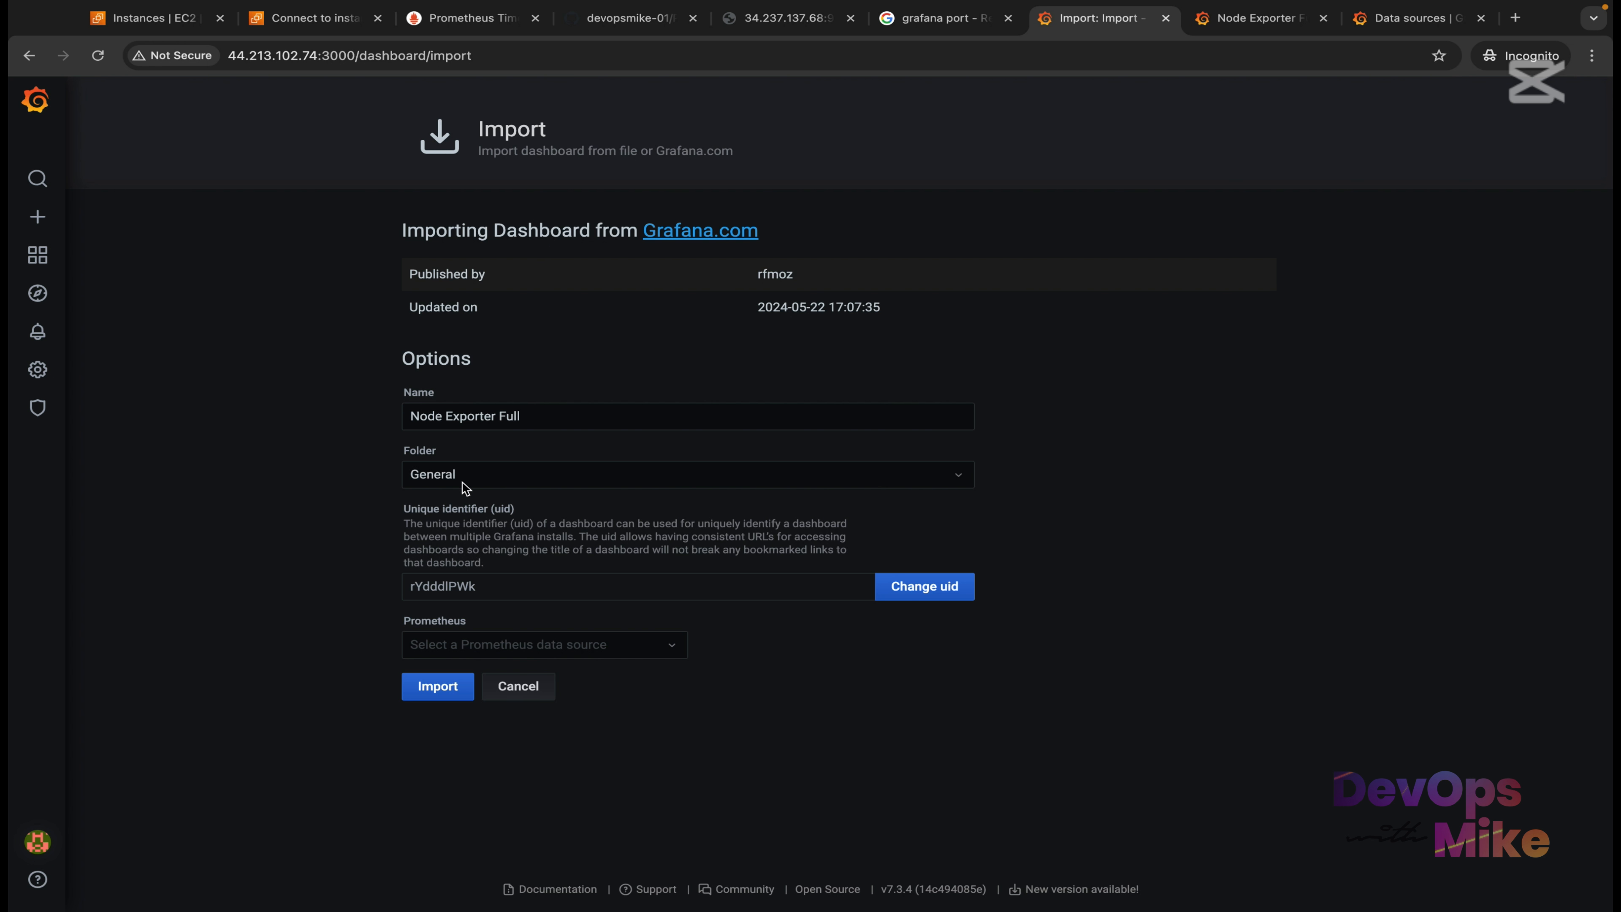
Keep the General folder for the Node Exporter Full import and choose Prometheus as its data source.
{"action": "left_click", "coordinate": [478, 484]}
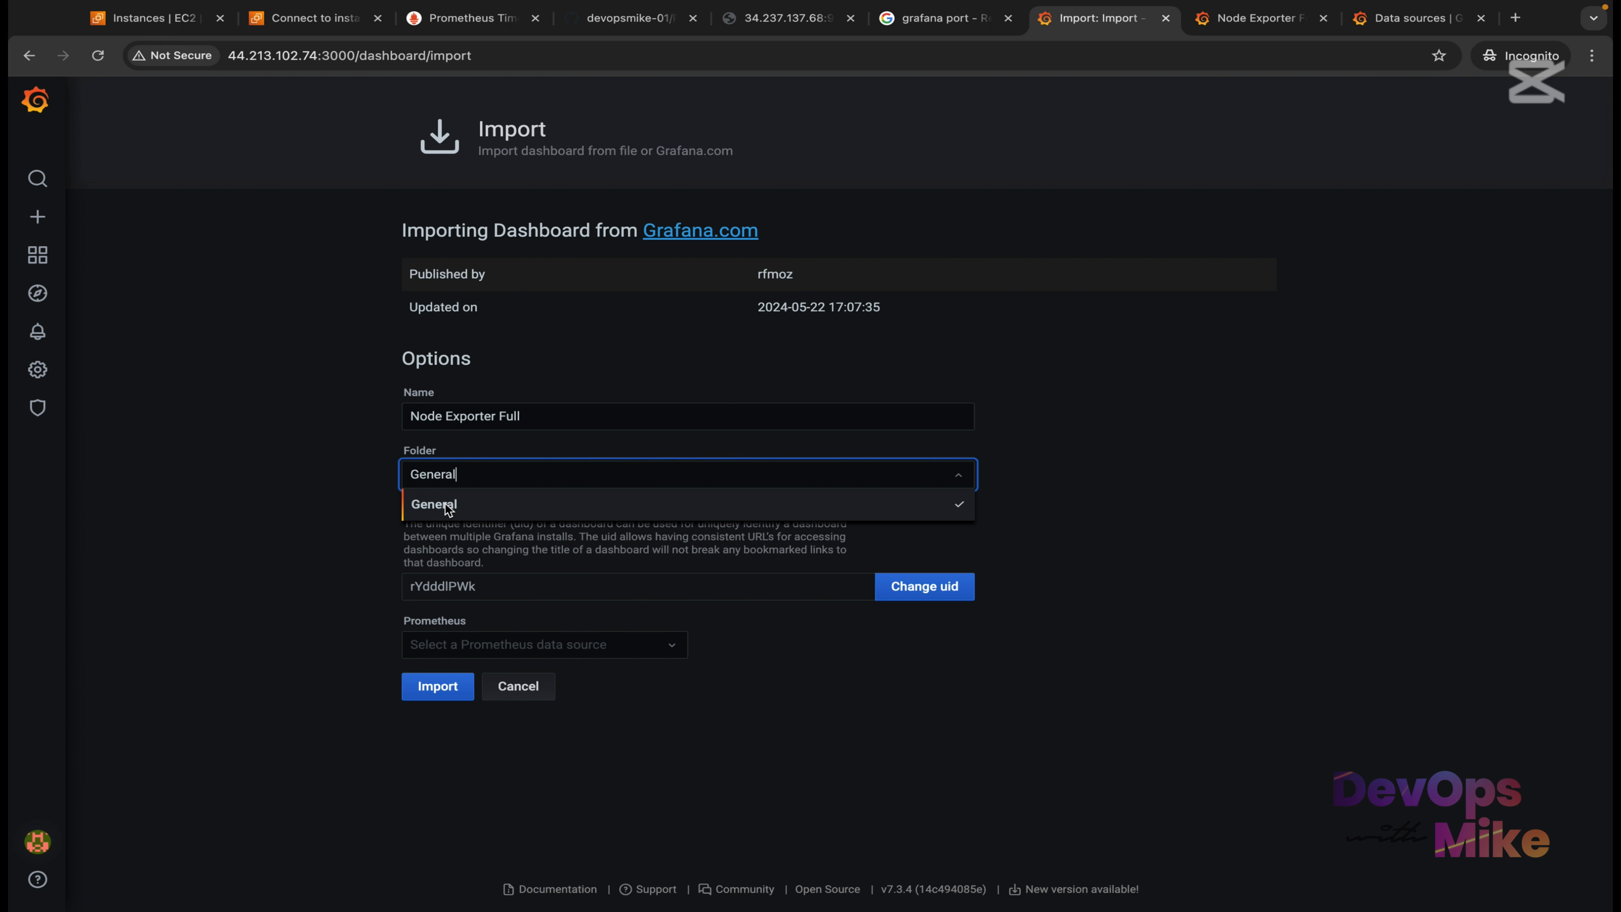
{"action": "left_click", "coordinate": [456, 474]}
{"action": "left_click", "coordinate": [517, 645]}
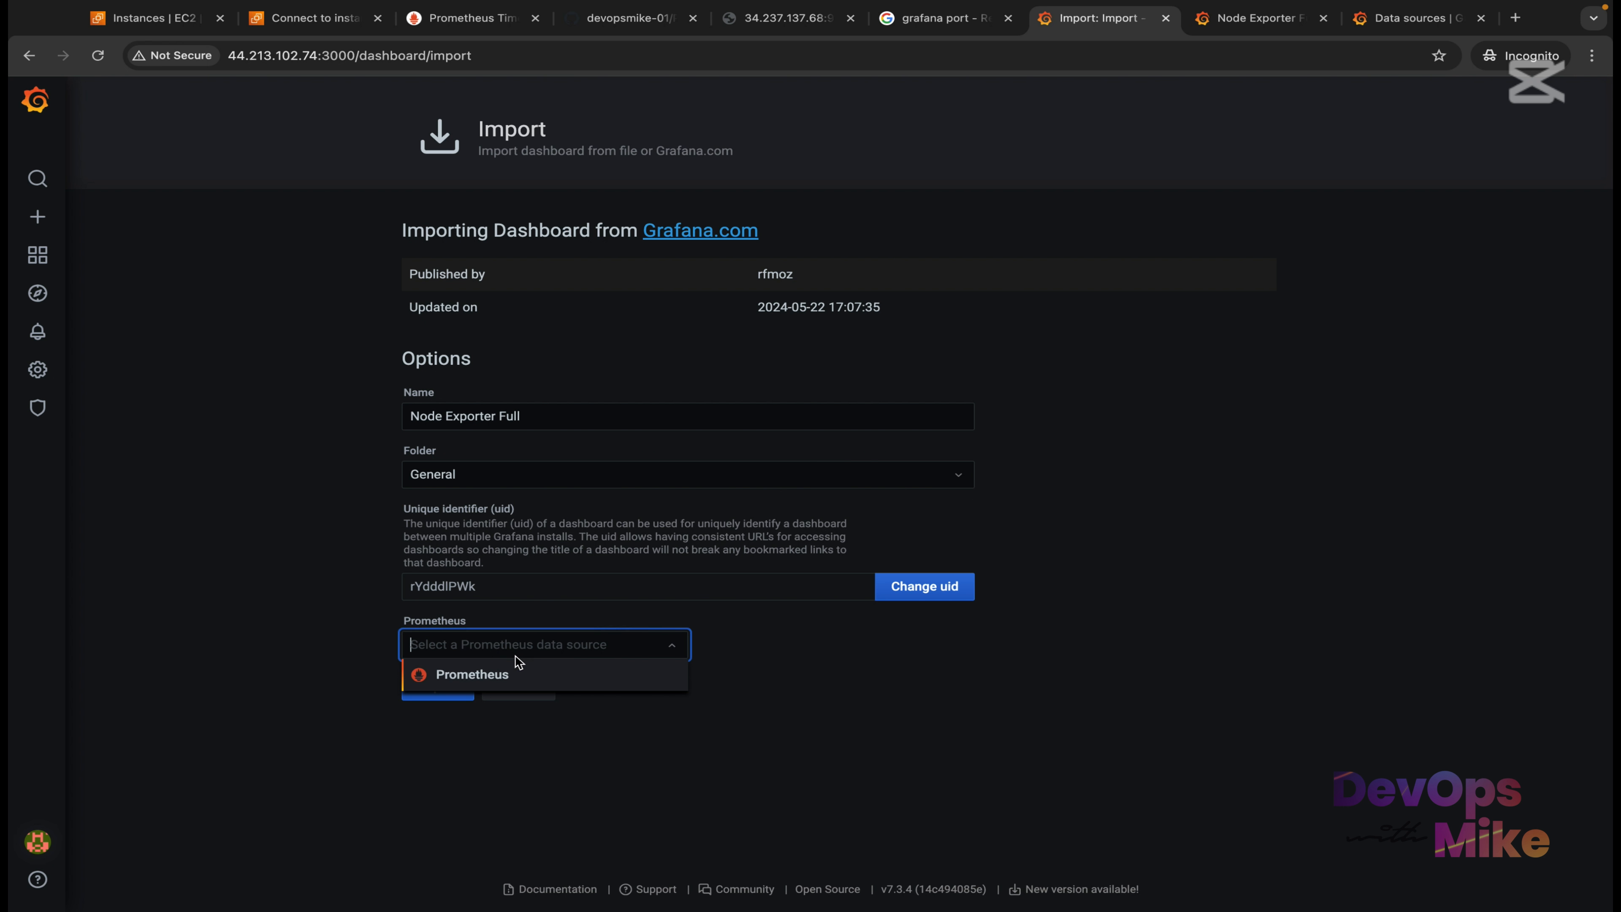
{"action": "left_click", "coordinate": [500, 677]}
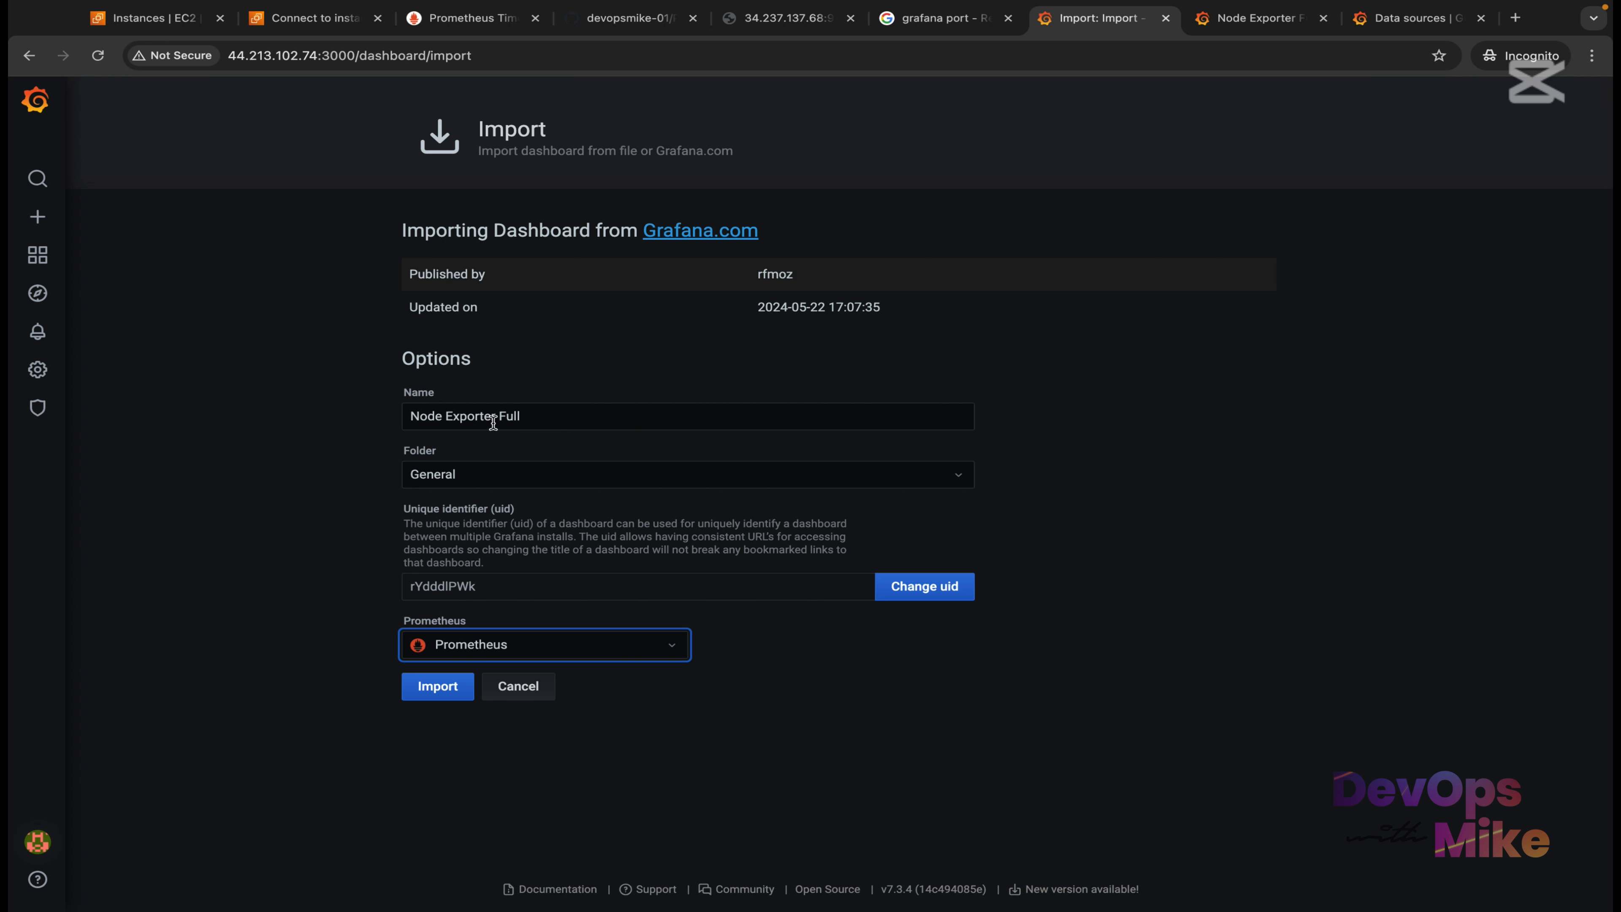
{"action": "left_click_drag", "start_coordinate": [523, 417], "coordinate": [402, 413]}
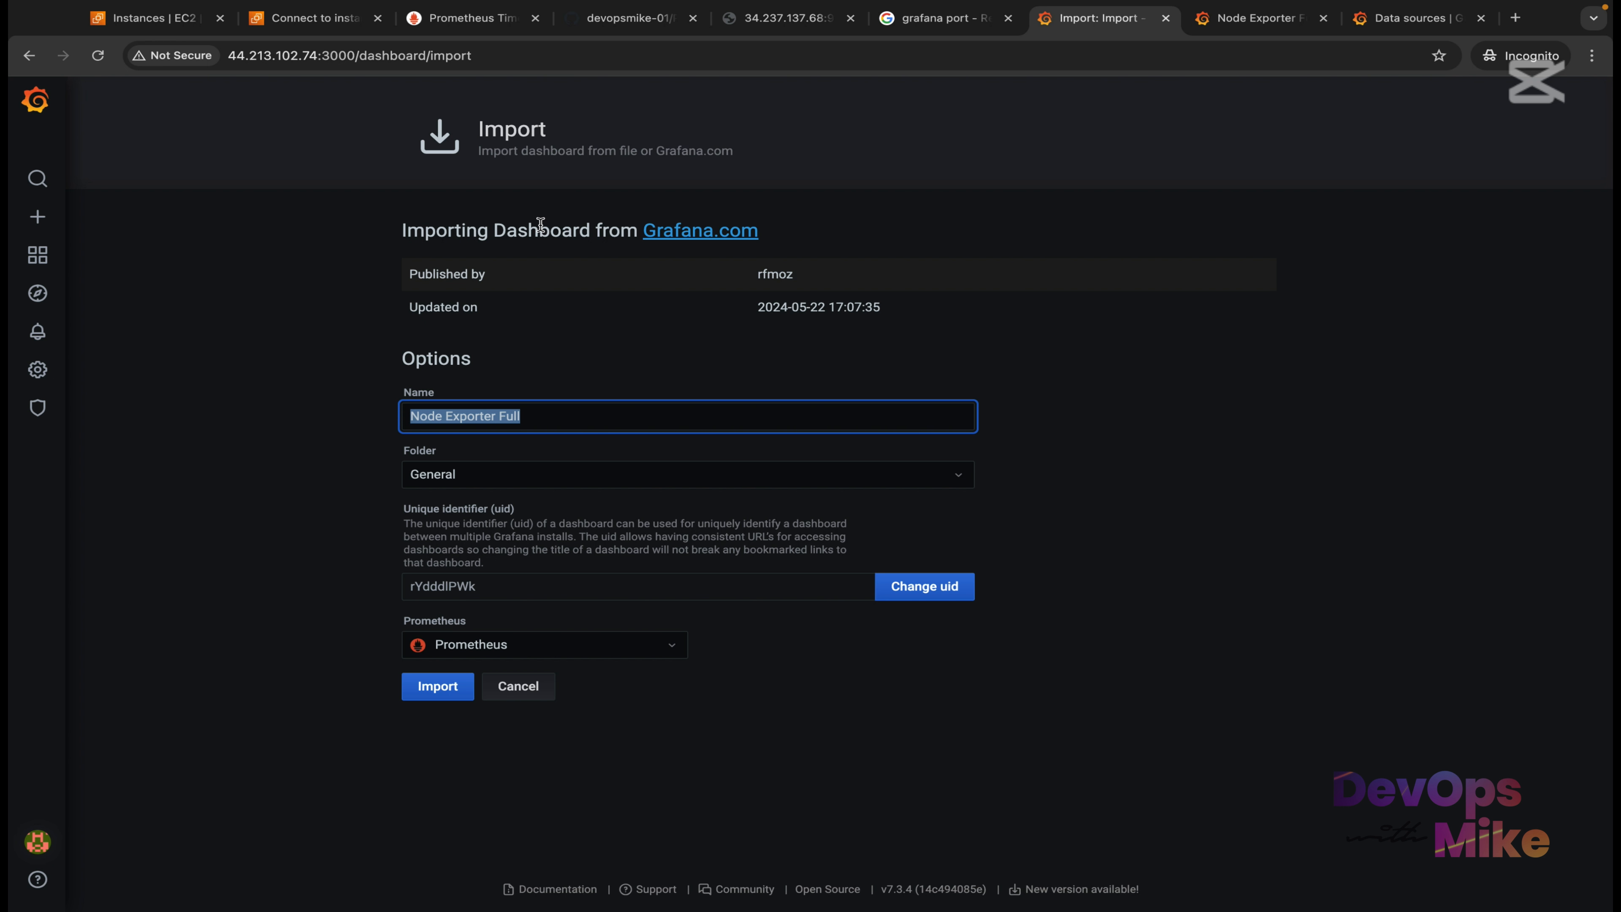
Start a new dashboard import and enter 11074 as the Grafana.com dashboard ID.
{"action": "left_click", "coordinate": [37, 217]}
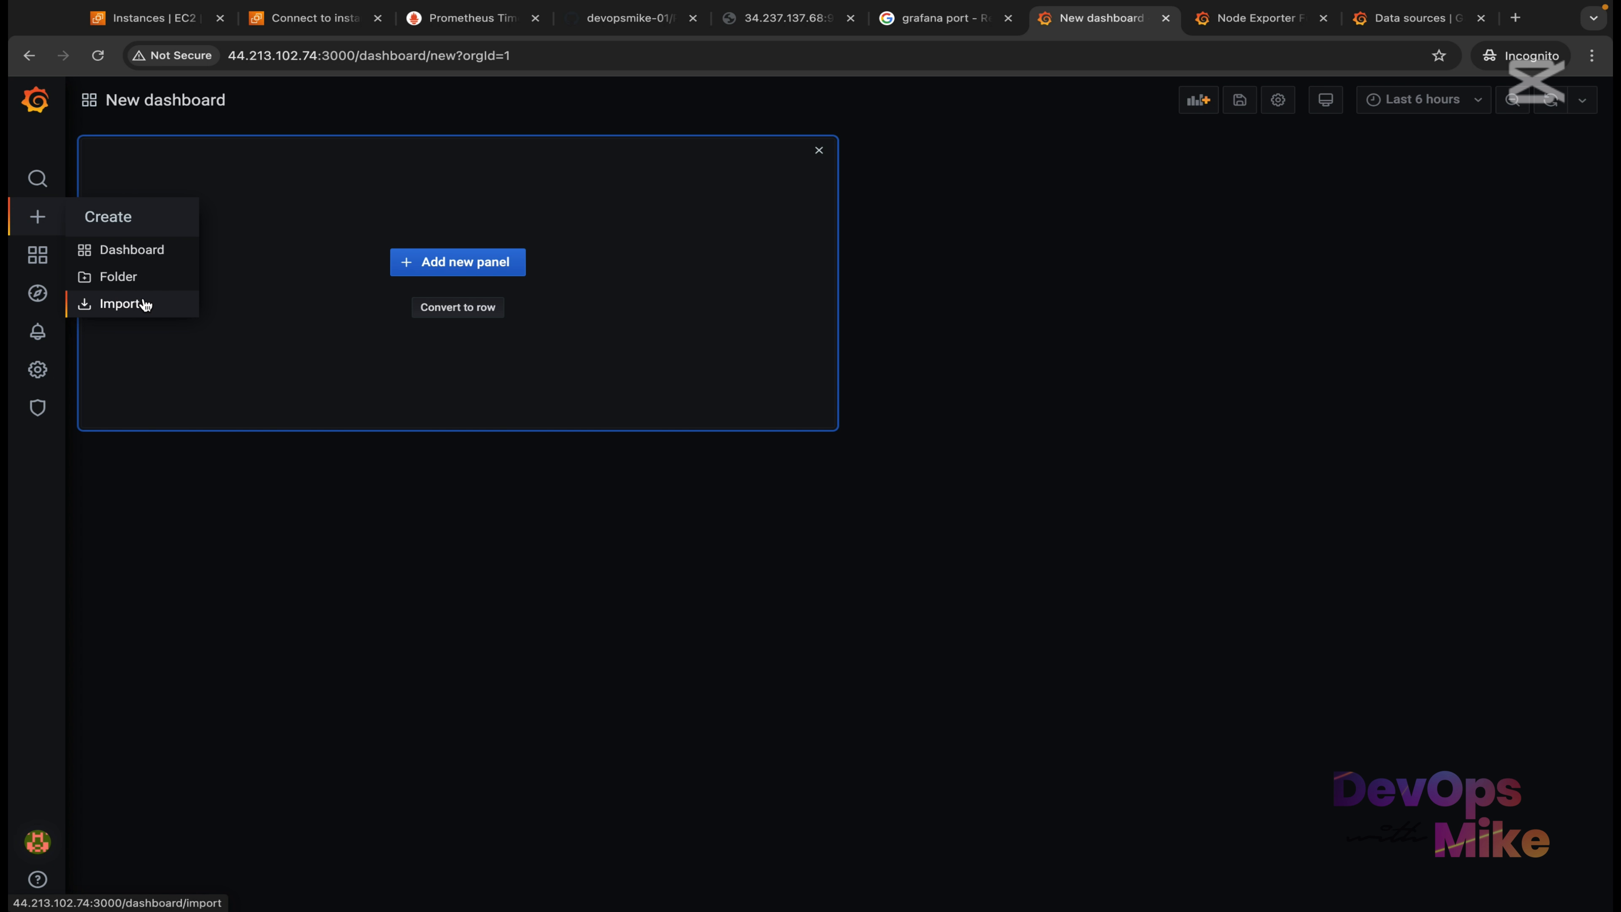
{"action": "left_click", "coordinate": [164, 310]}
{"action": "left_click", "coordinate": [457, 327]}
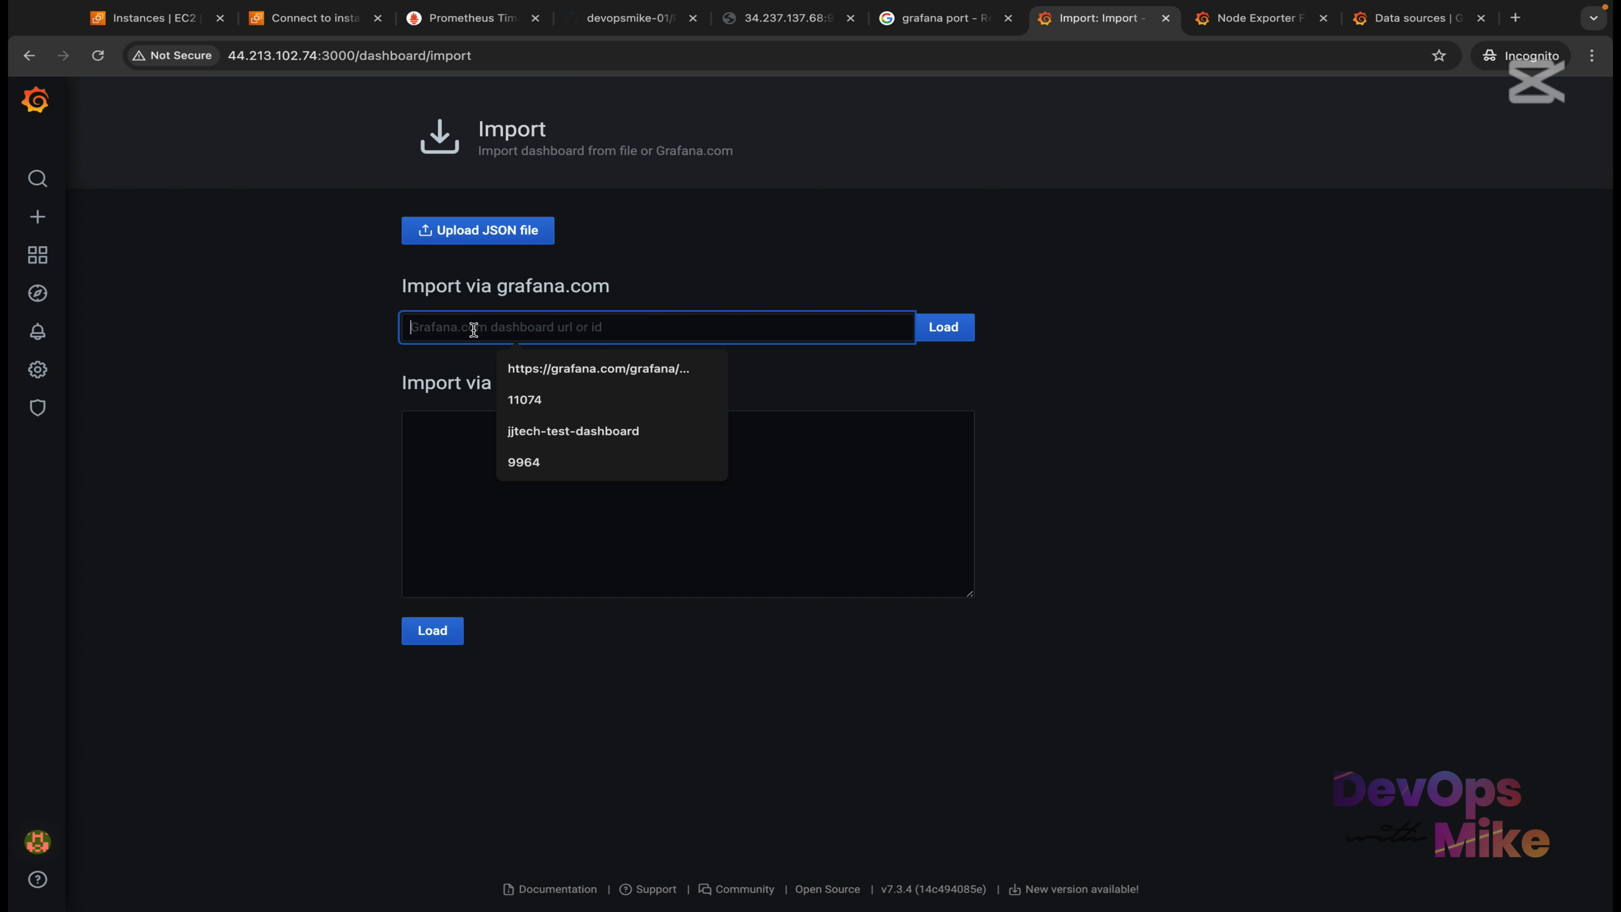
{"action": "type", "text": "1107"}
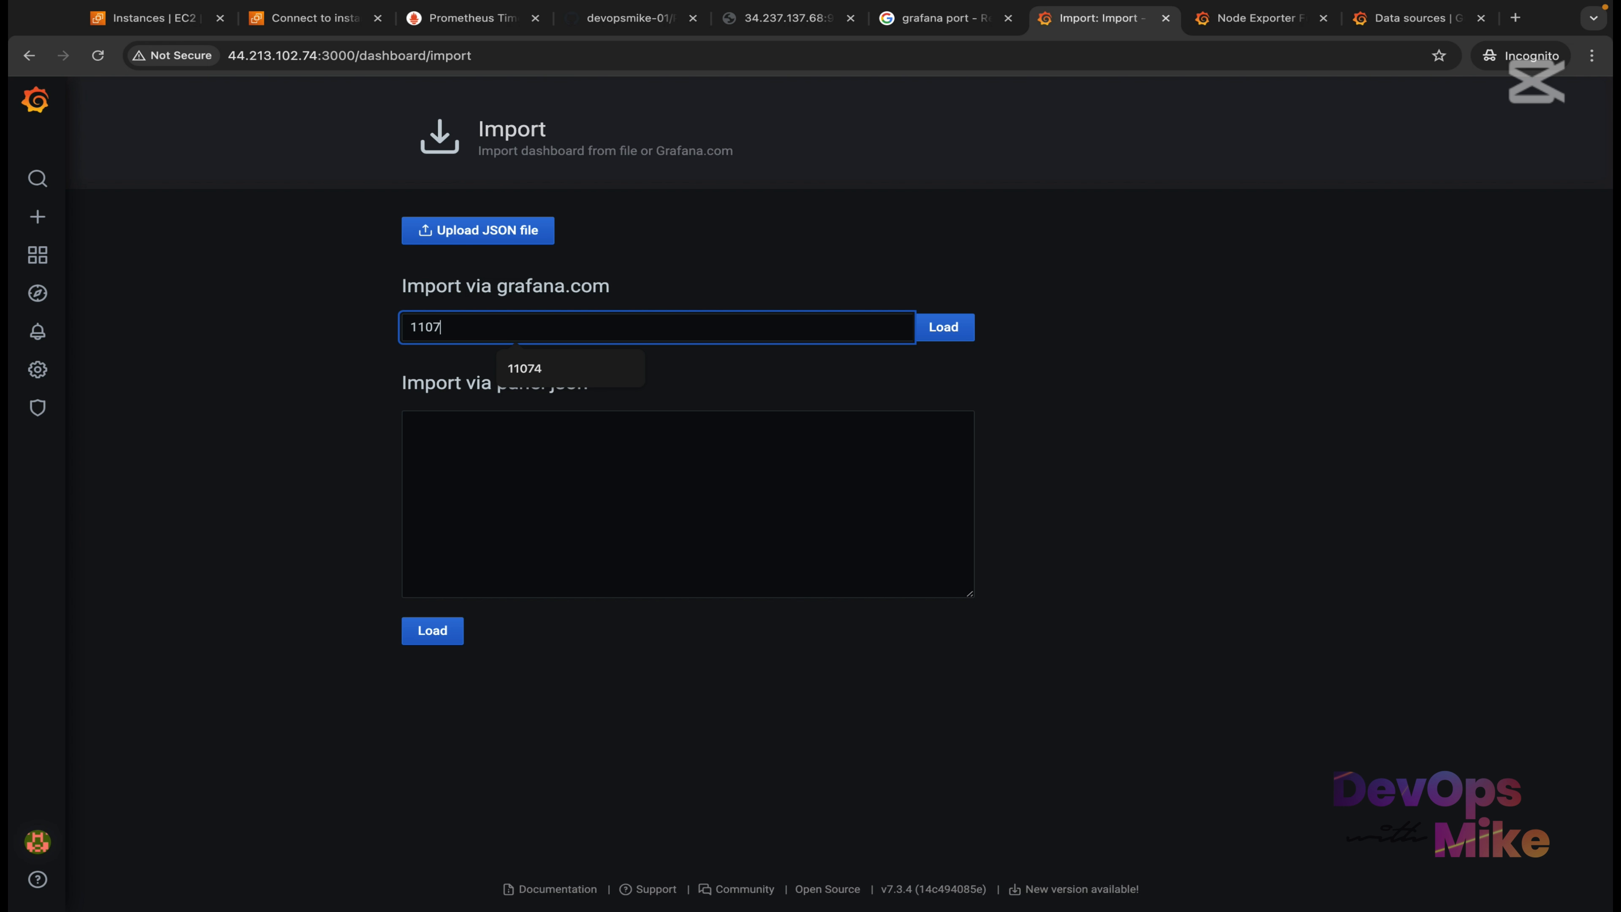
{"action": "type", "text": "4"}
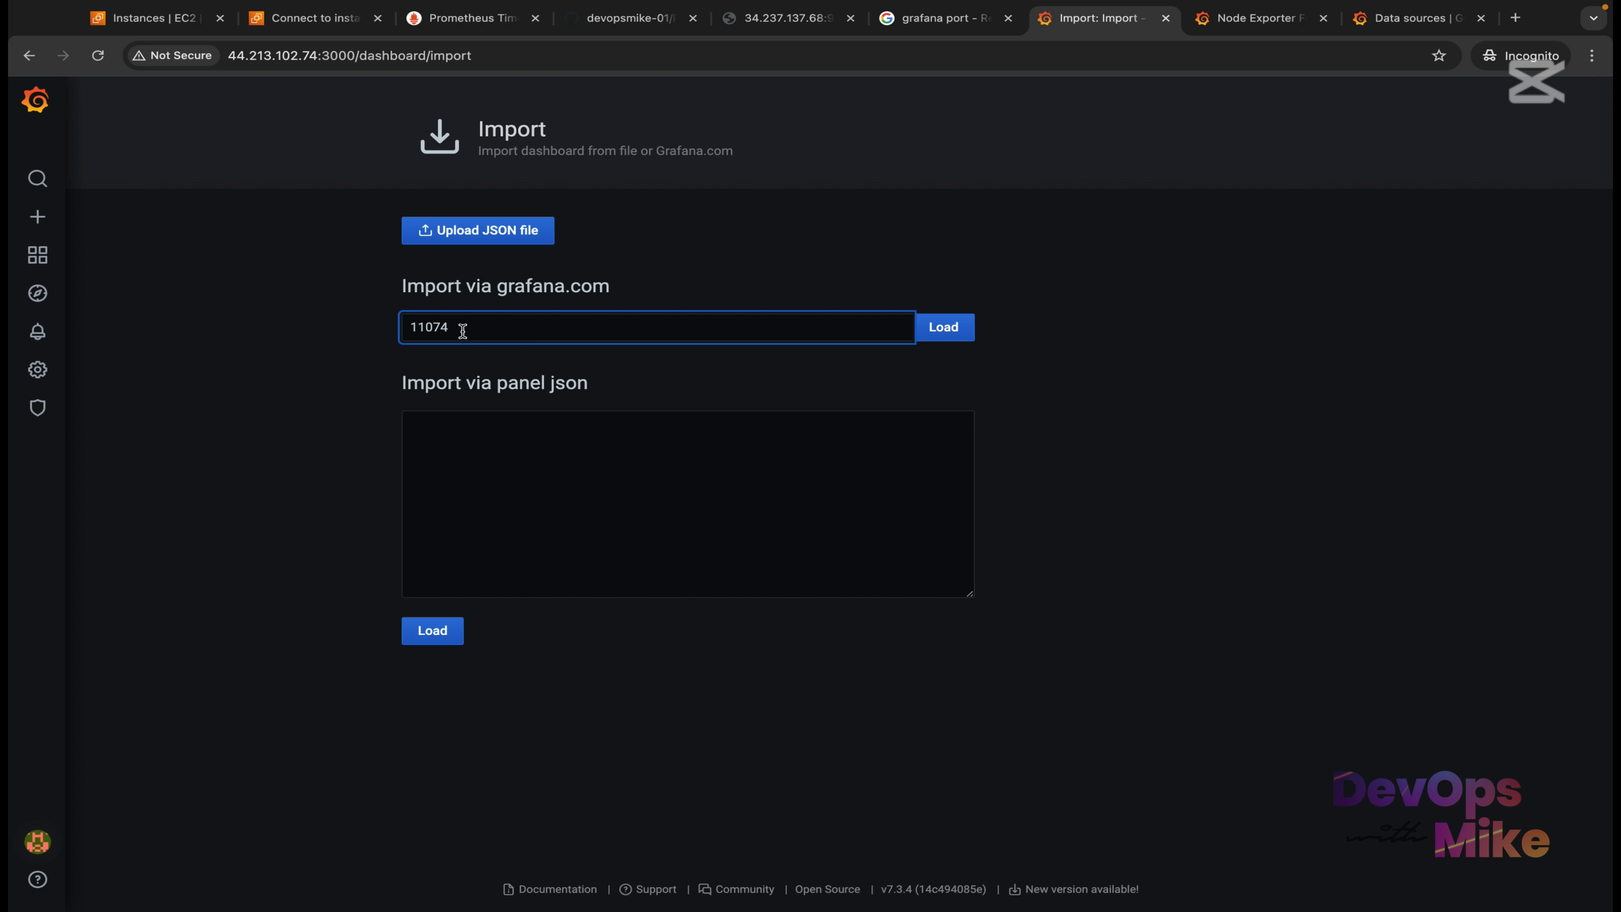
{"action": "left_click_drag", "start_coordinate": [460, 328], "coordinate": [410, 319]}
Look through the Node Exporter Full page's details and revisions, then return to the Grafana import page.
{"action": "left_click", "coordinate": [1254, 18]}
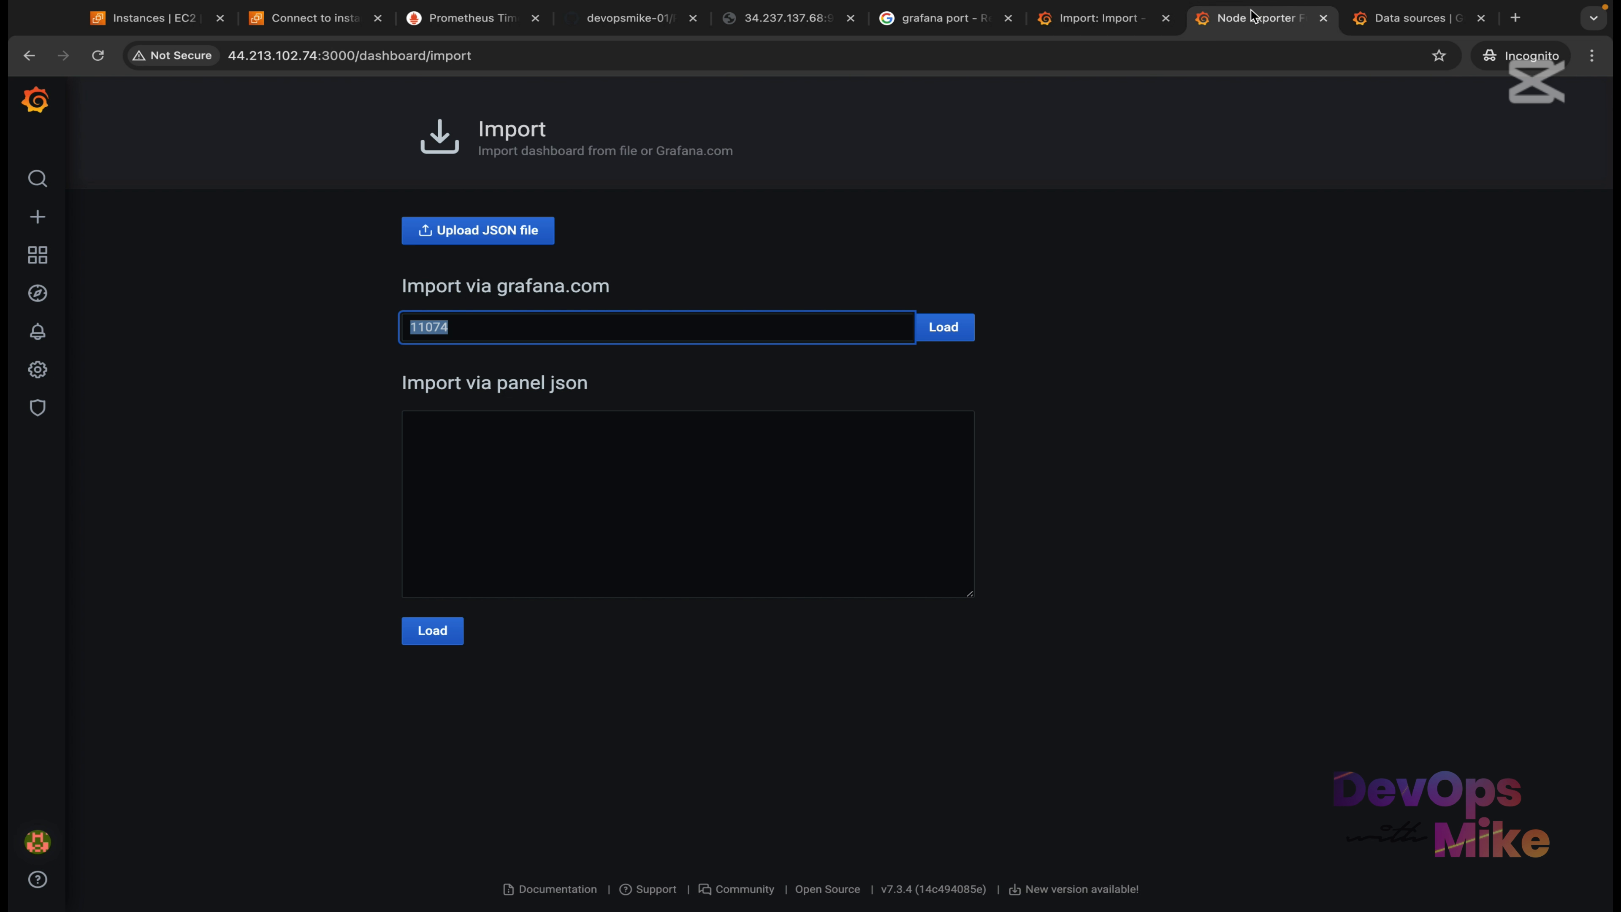
{"action": "scroll", "coordinate": [463, 802], "scroll_direction": "down", "scroll_amount": 7}
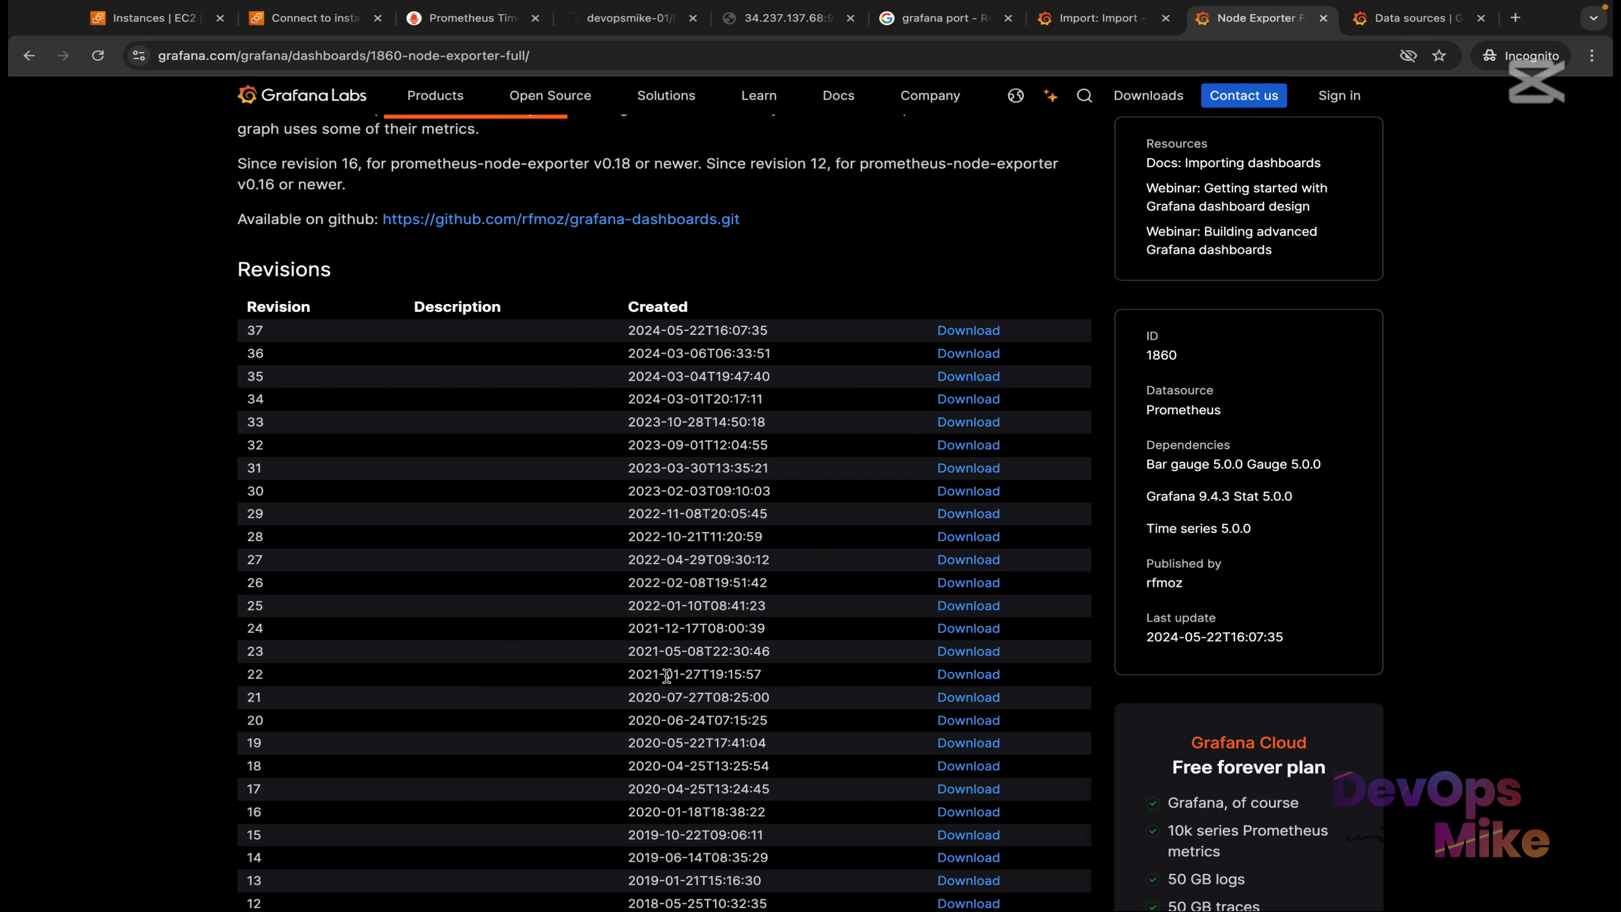
{"action": "scroll", "coordinate": [693, 739], "scroll_direction": "down", "scroll_amount": 8}
{"action": "scroll", "coordinate": [693, 739], "scroll_direction": "up", "scroll_amount": 4}
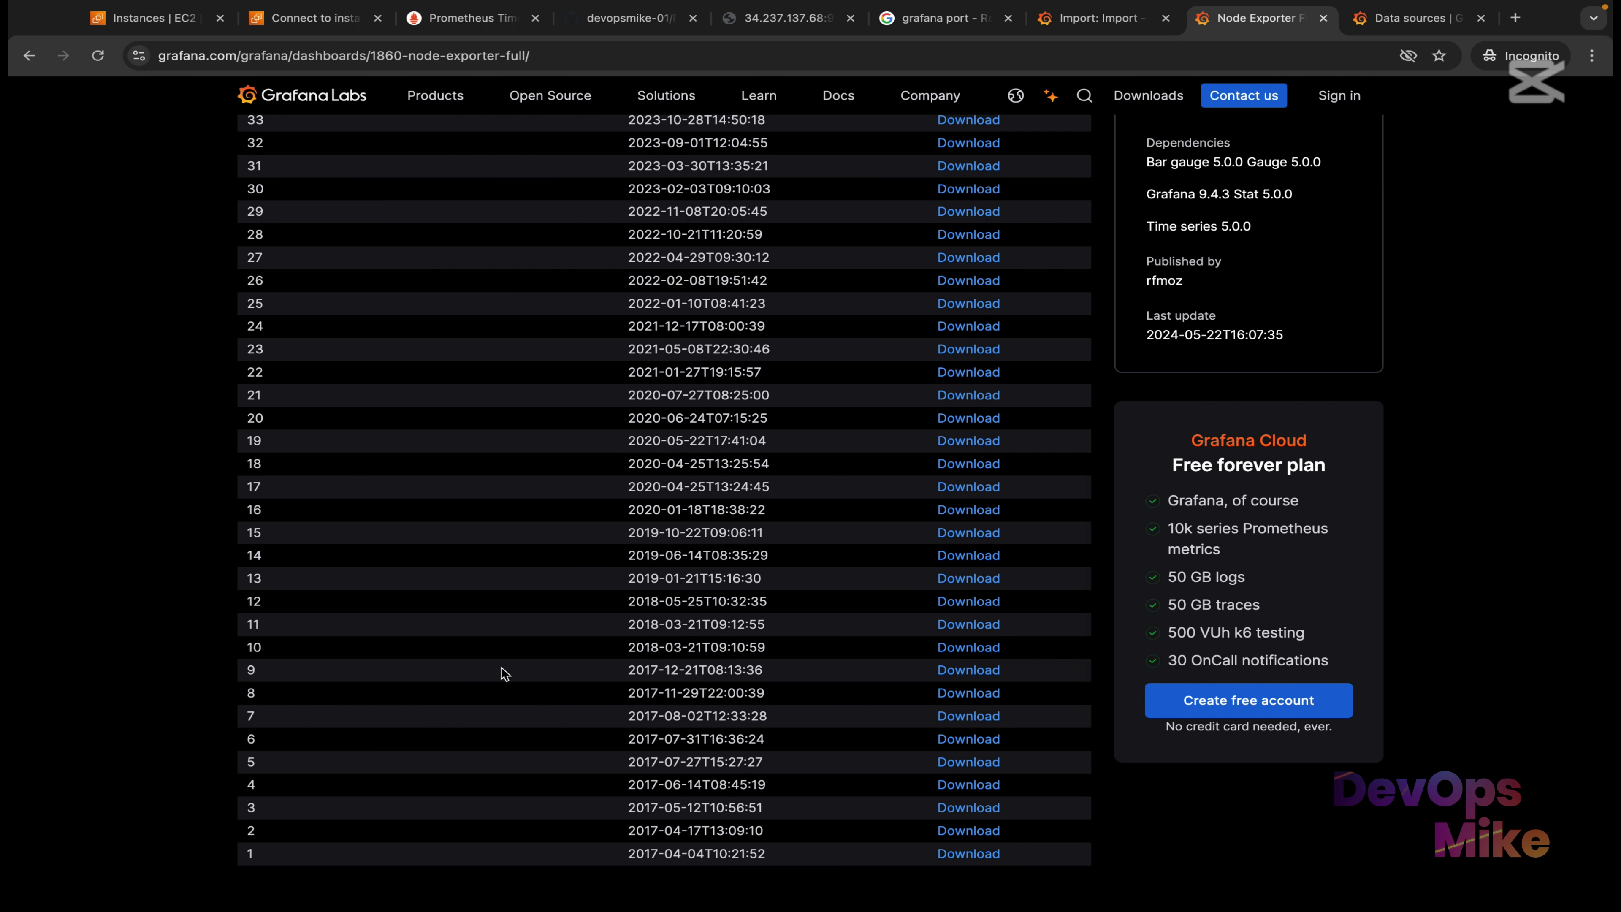
{"action": "left_click", "coordinate": [1116, 20]}
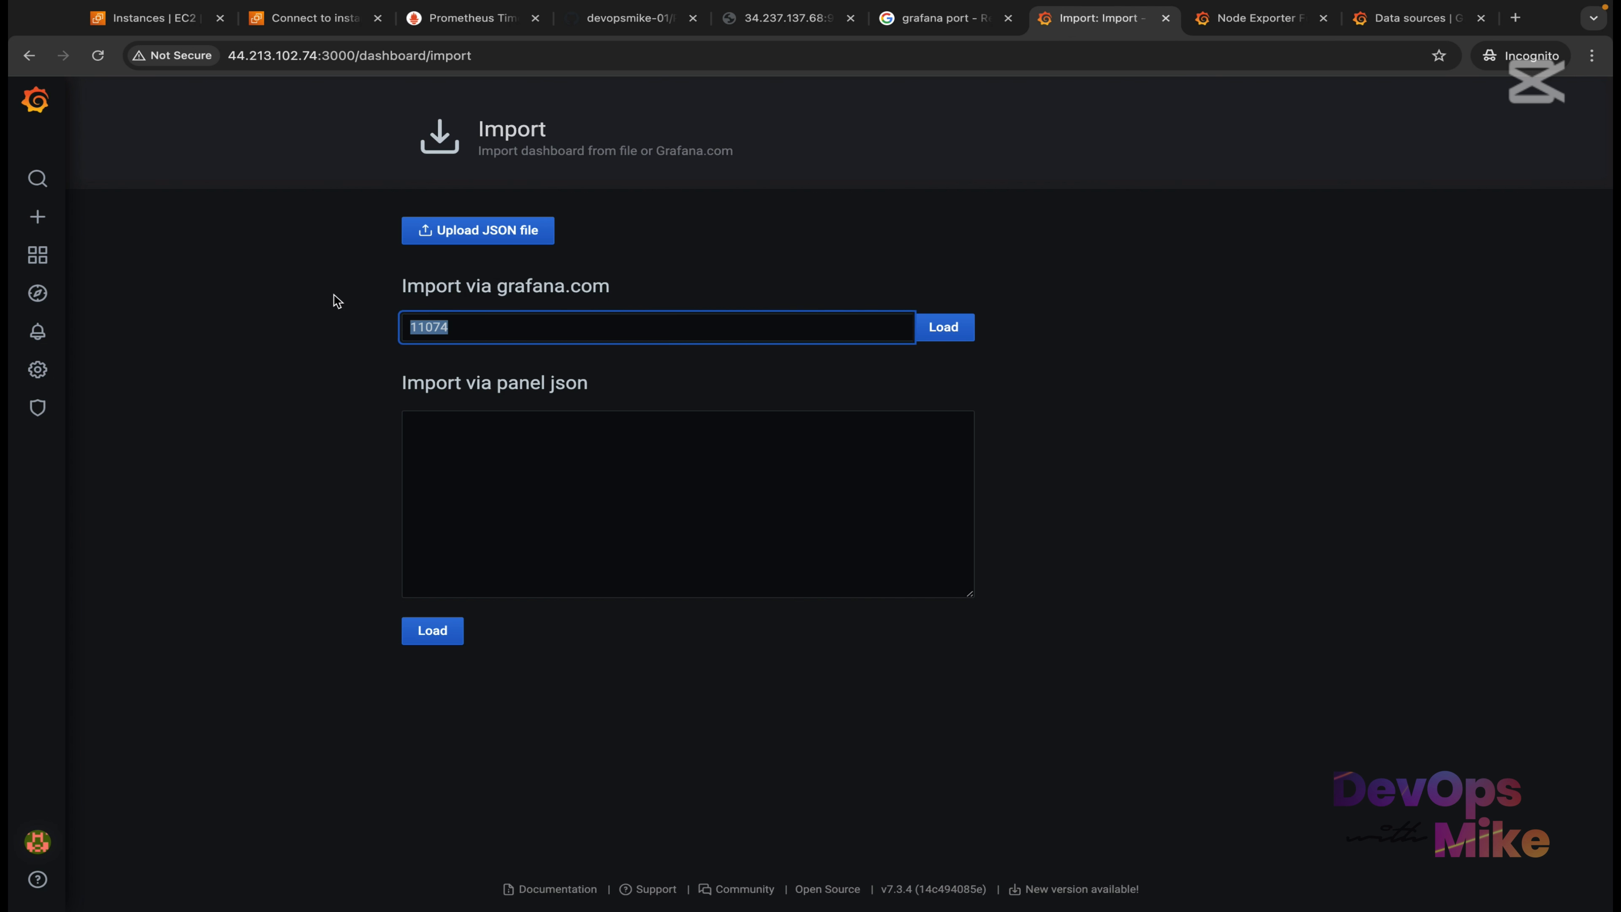
Load Grafana.com dashboard 11074 to bring up its import options.
{"action": "left_click", "coordinate": [471, 331]}
{"action": "left_click_drag", "start_coordinate": [481, 330], "coordinate": [409, 327]}
{"action": "left_click", "coordinate": [951, 329]}
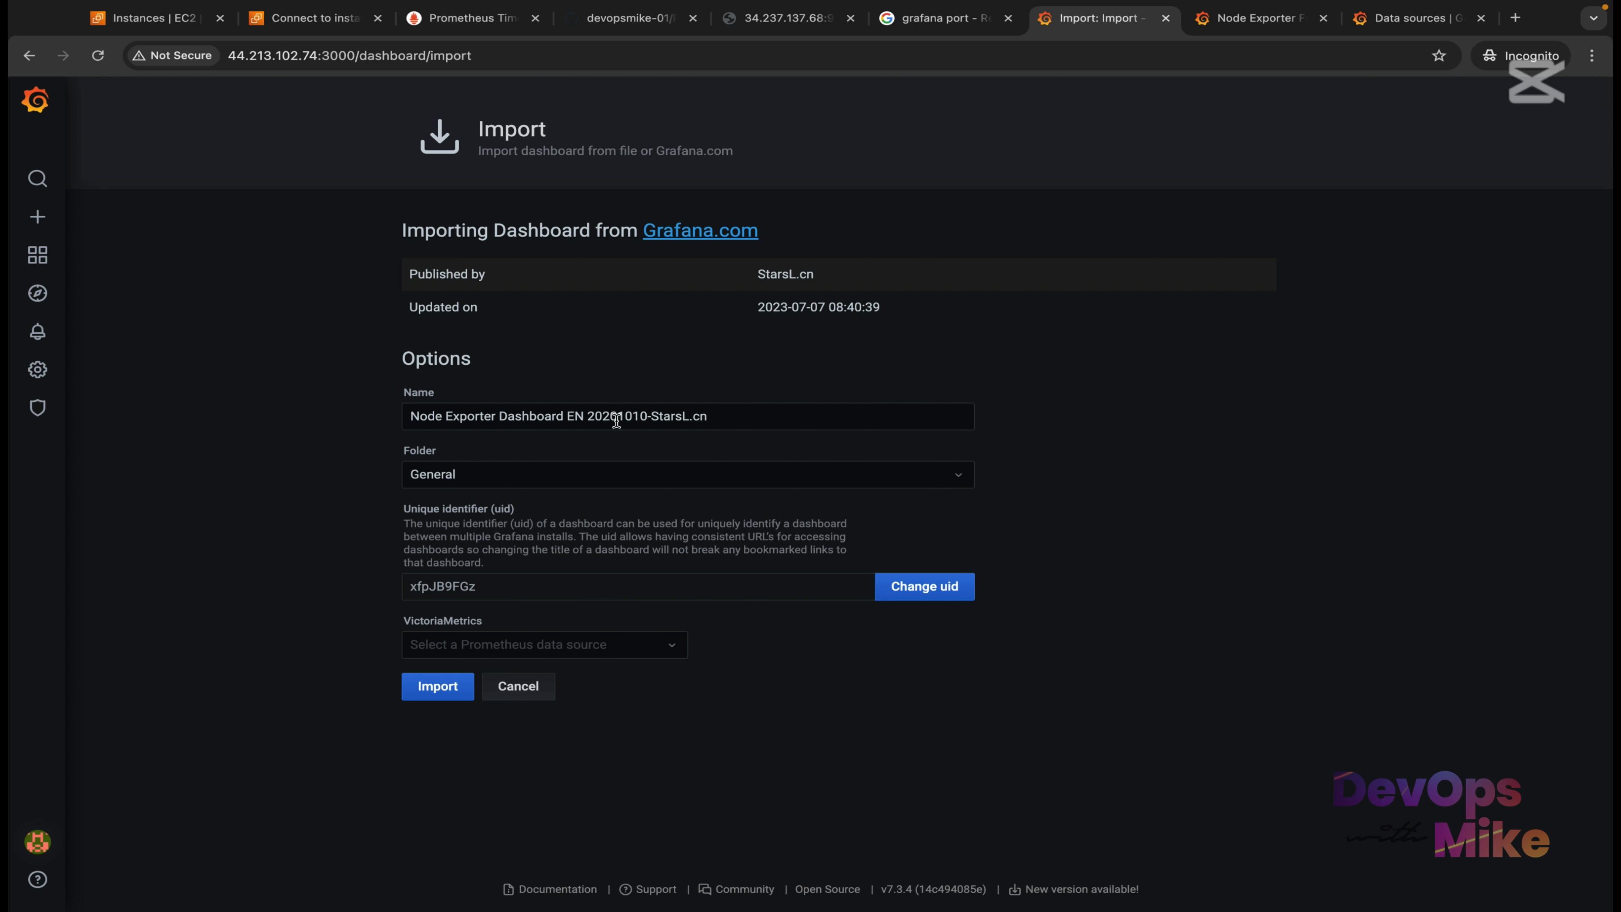
Check the date in the import name against the Node Exporter Full page's revision list, then return to the import page.
{"action": "left_click_drag", "start_coordinate": [617, 415], "coordinate": [647, 416]}
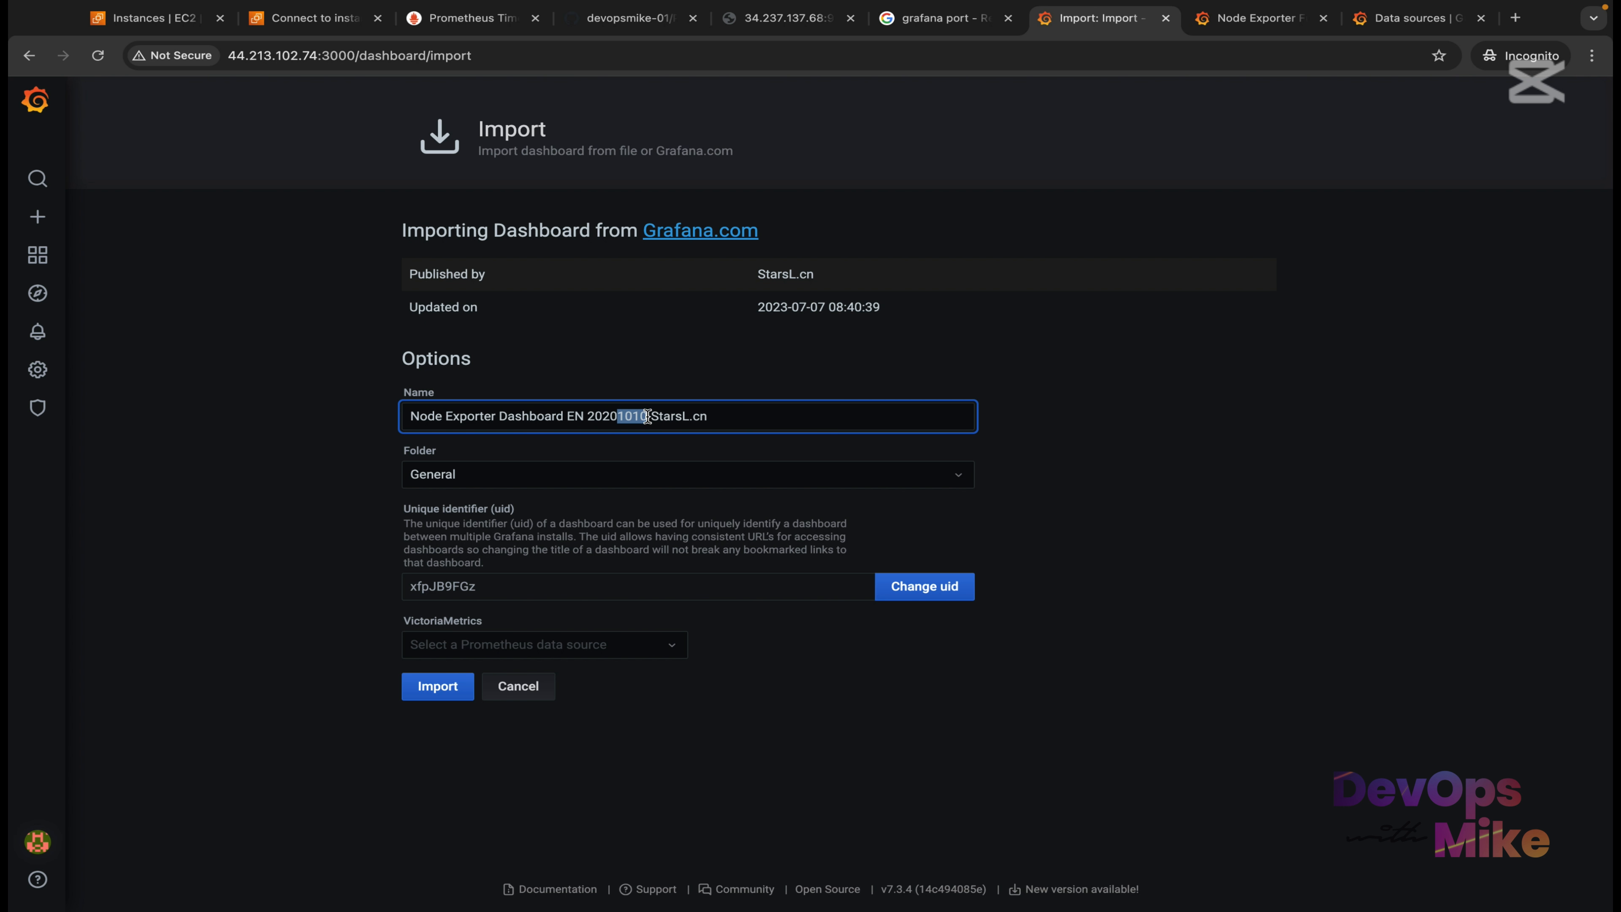
{"action": "left_click", "coordinate": [1260, 18]}
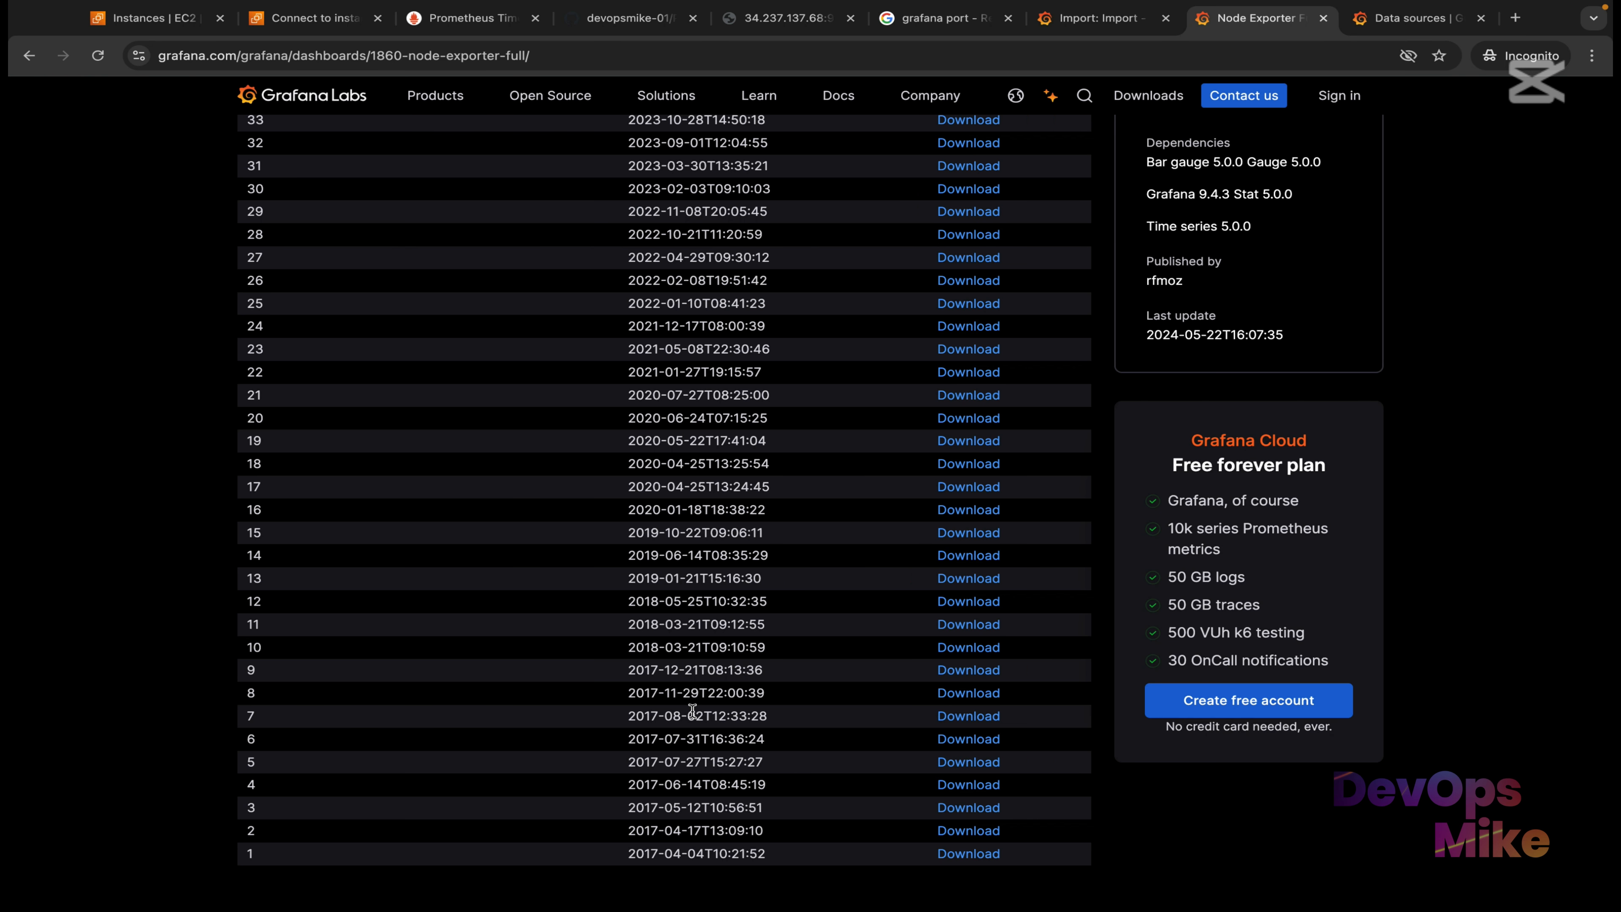
{"action": "scroll", "coordinate": [692, 711], "scroll_direction": "down", "scroll_amount": 3}
{"action": "scroll", "coordinate": [686, 766], "scroll_direction": "up", "scroll_amount": 3}
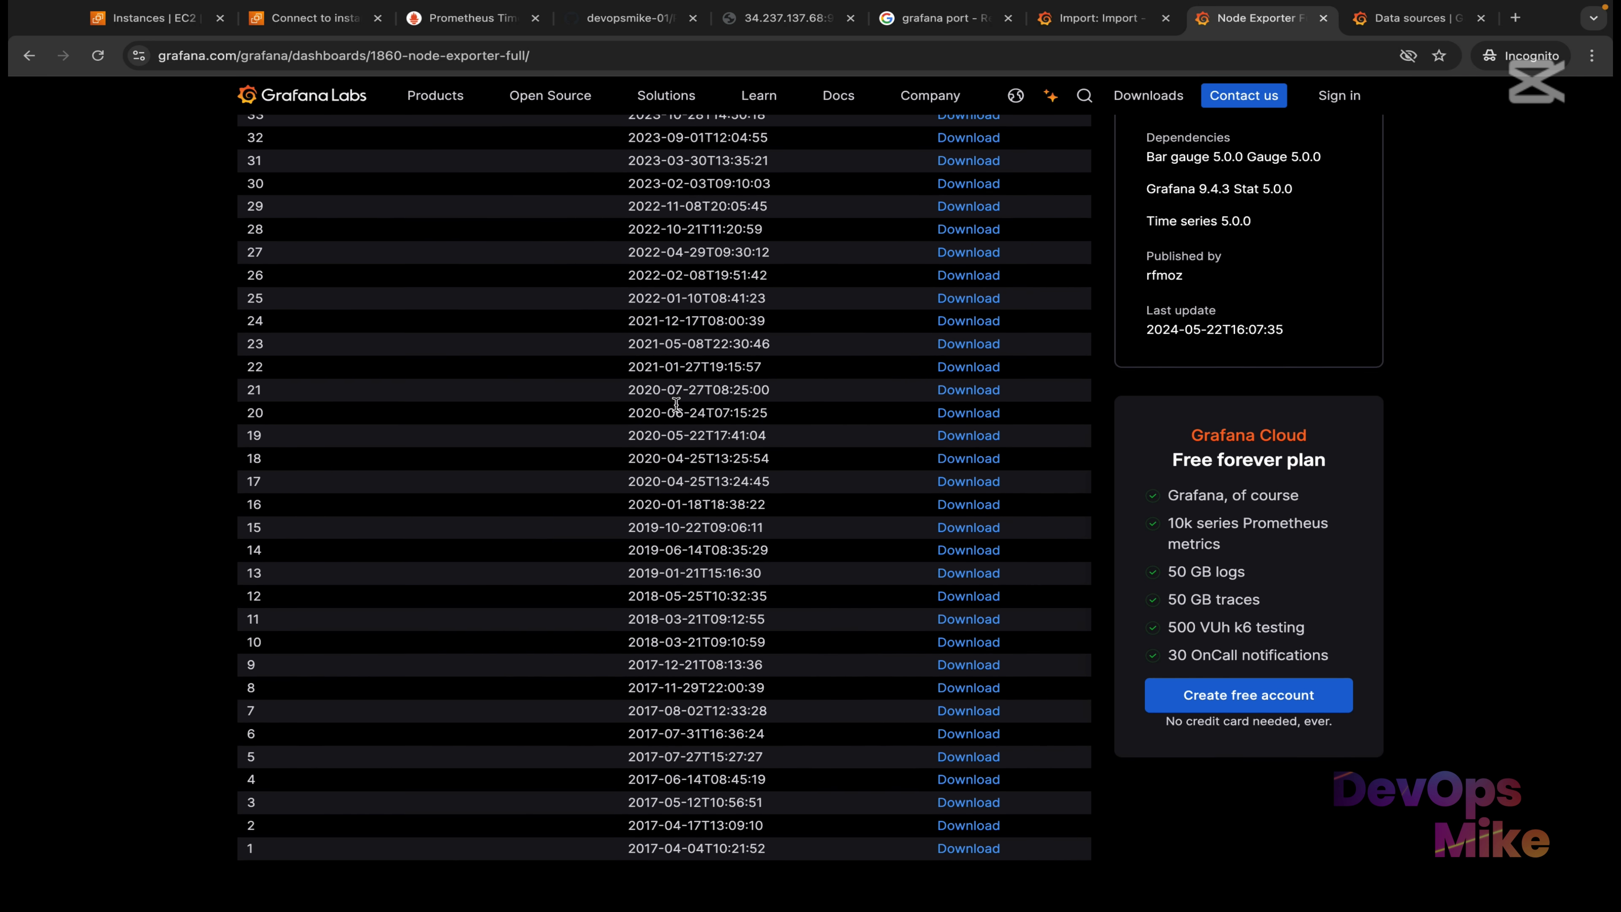
{"action": "scroll", "coordinate": [675, 403], "scroll_direction": "up", "scroll_amount": 1}
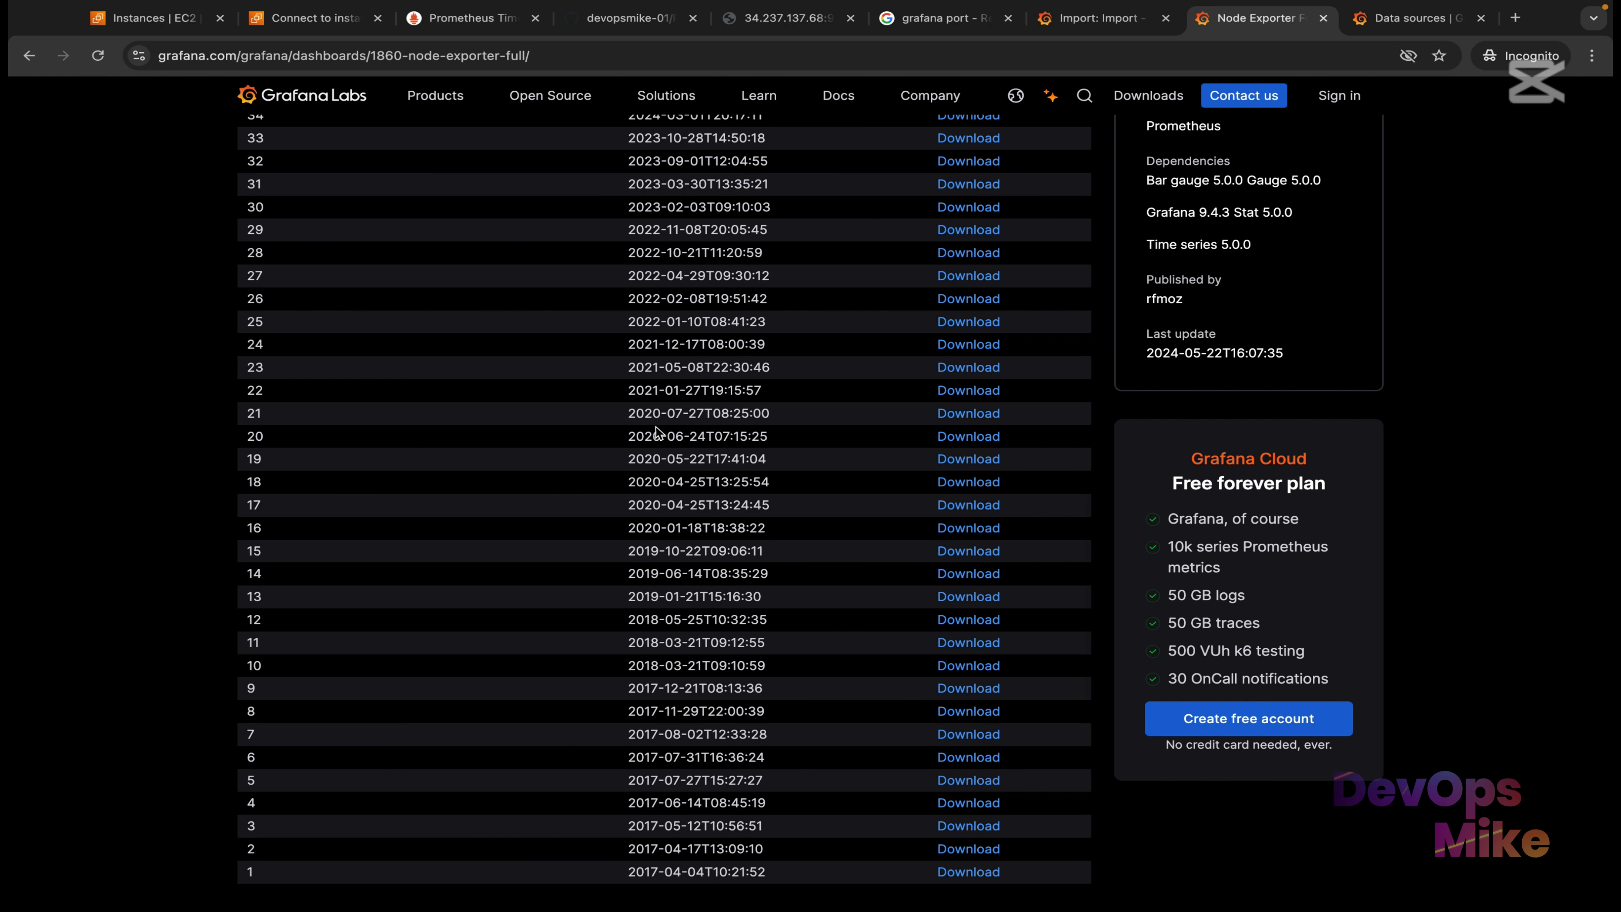
{"action": "scroll", "coordinate": [657, 435], "scroll_direction": "up", "scroll_amount": 3}
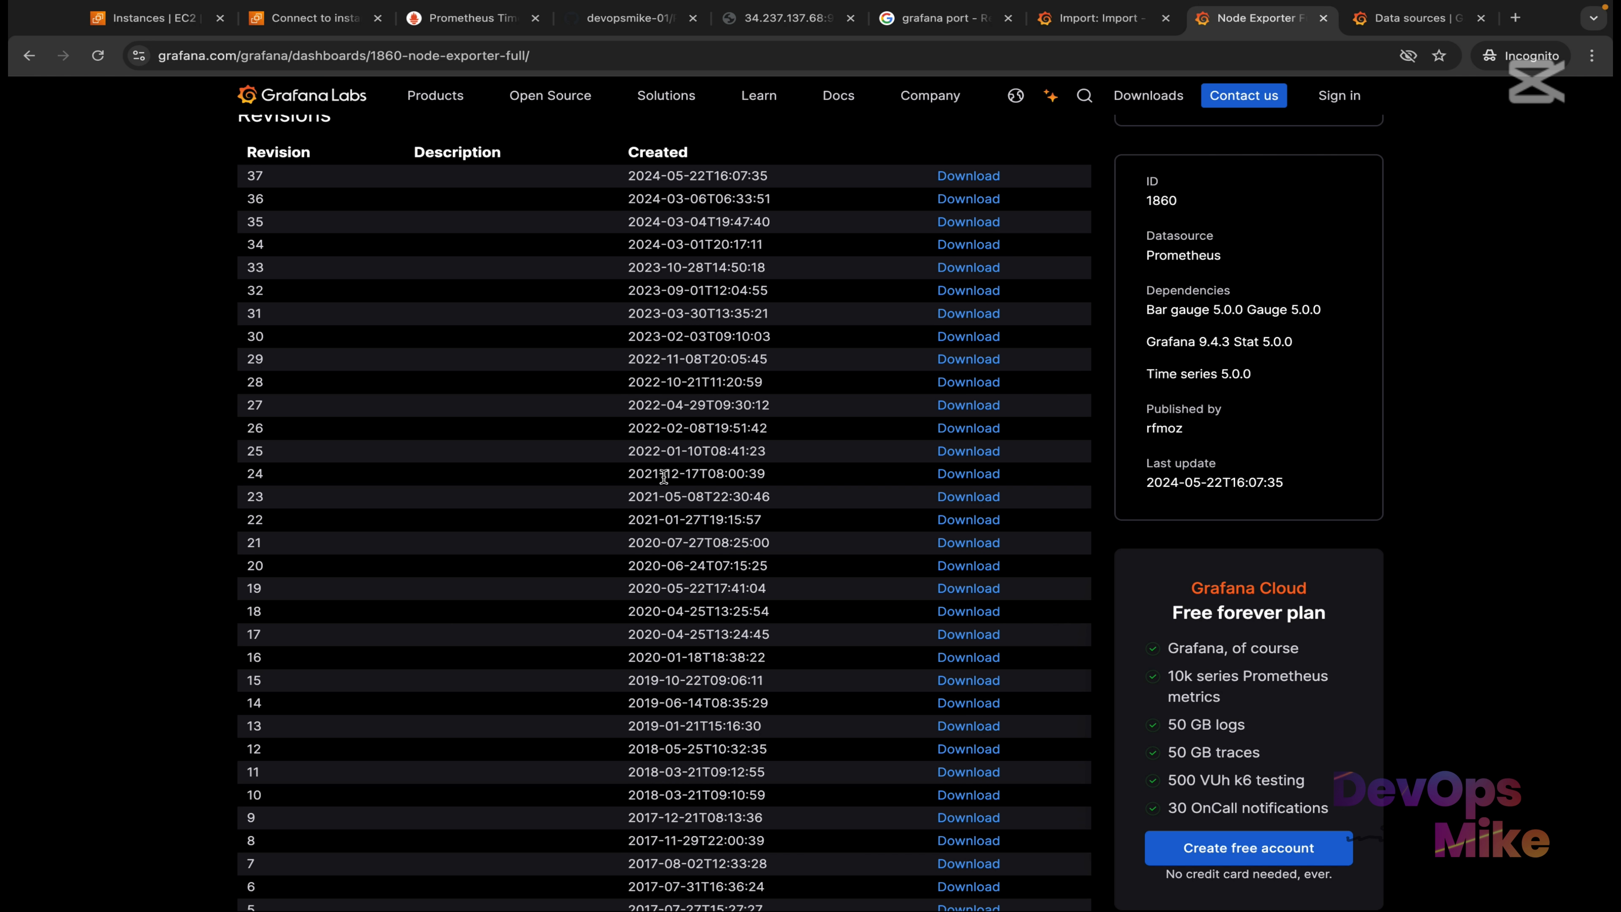
{"action": "scroll", "coordinate": [663, 476], "scroll_direction": "up", "scroll_amount": 6}
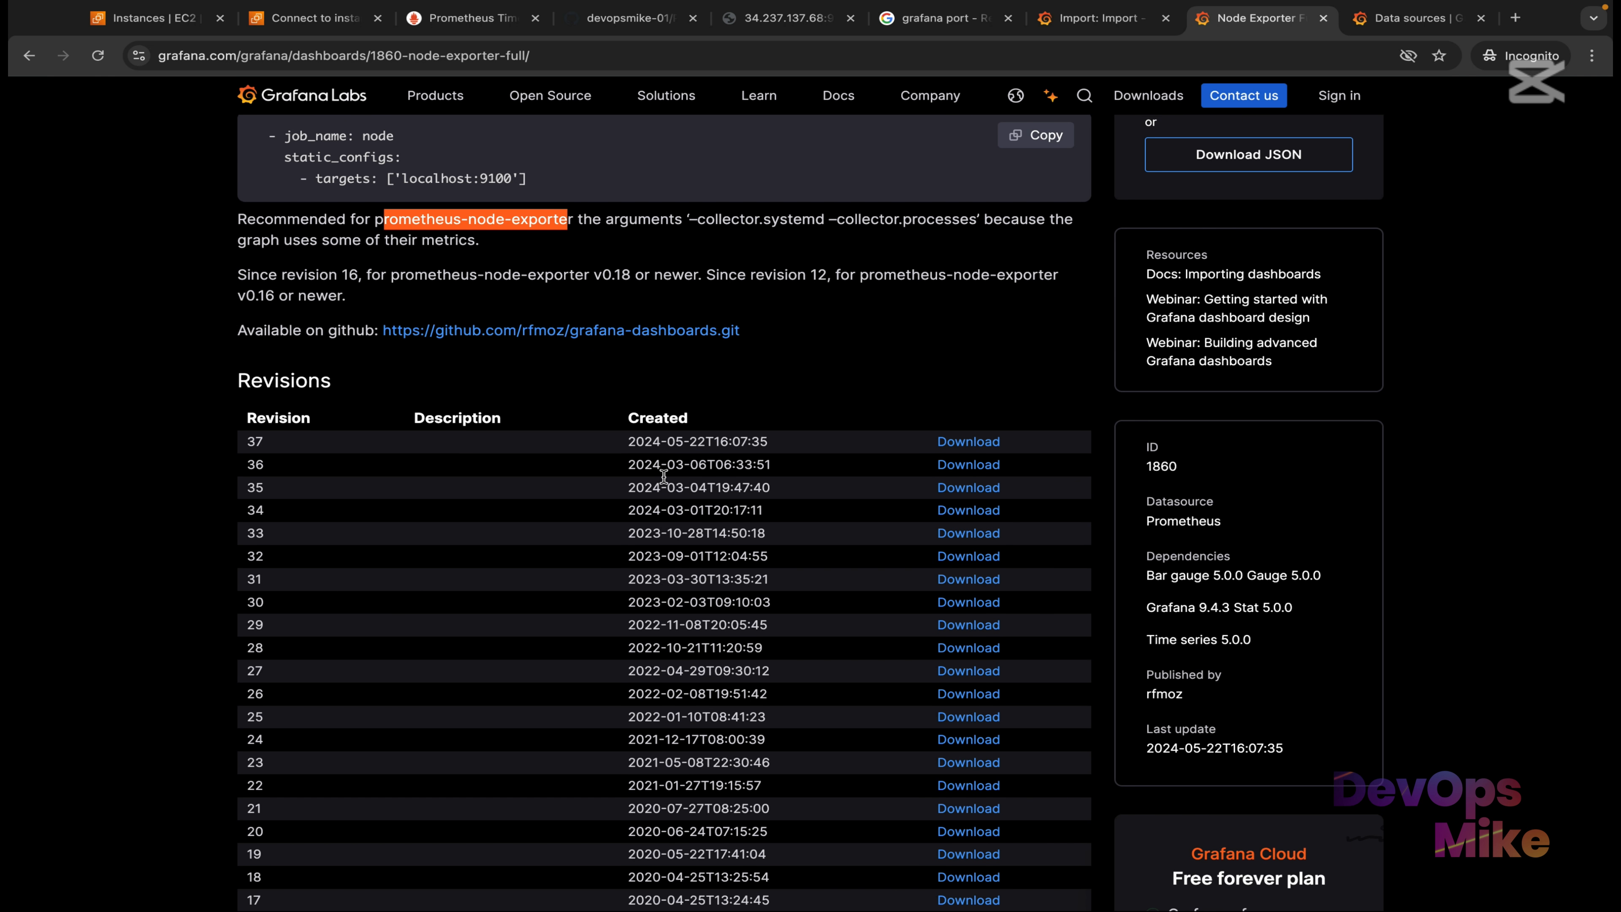
{"action": "left_click", "coordinate": [1117, 18]}
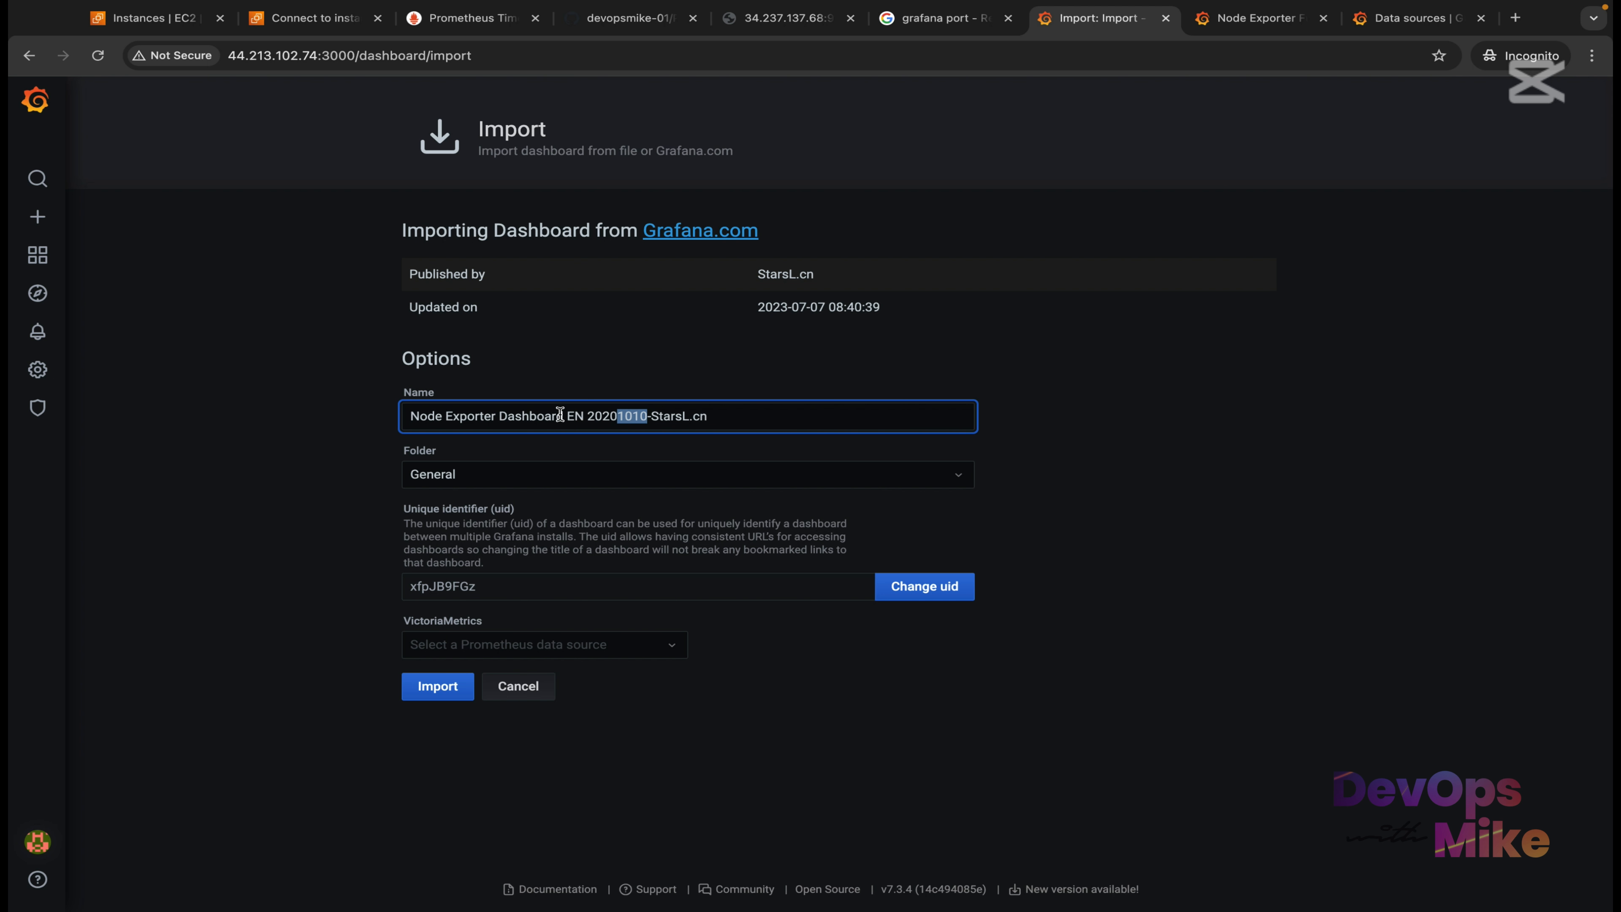
Keep the General folder for the Node Exporter Dashboard EN import and choose Prometheus as its VictoriaMetrics data source.
{"action": "left_click", "coordinate": [552, 473]}
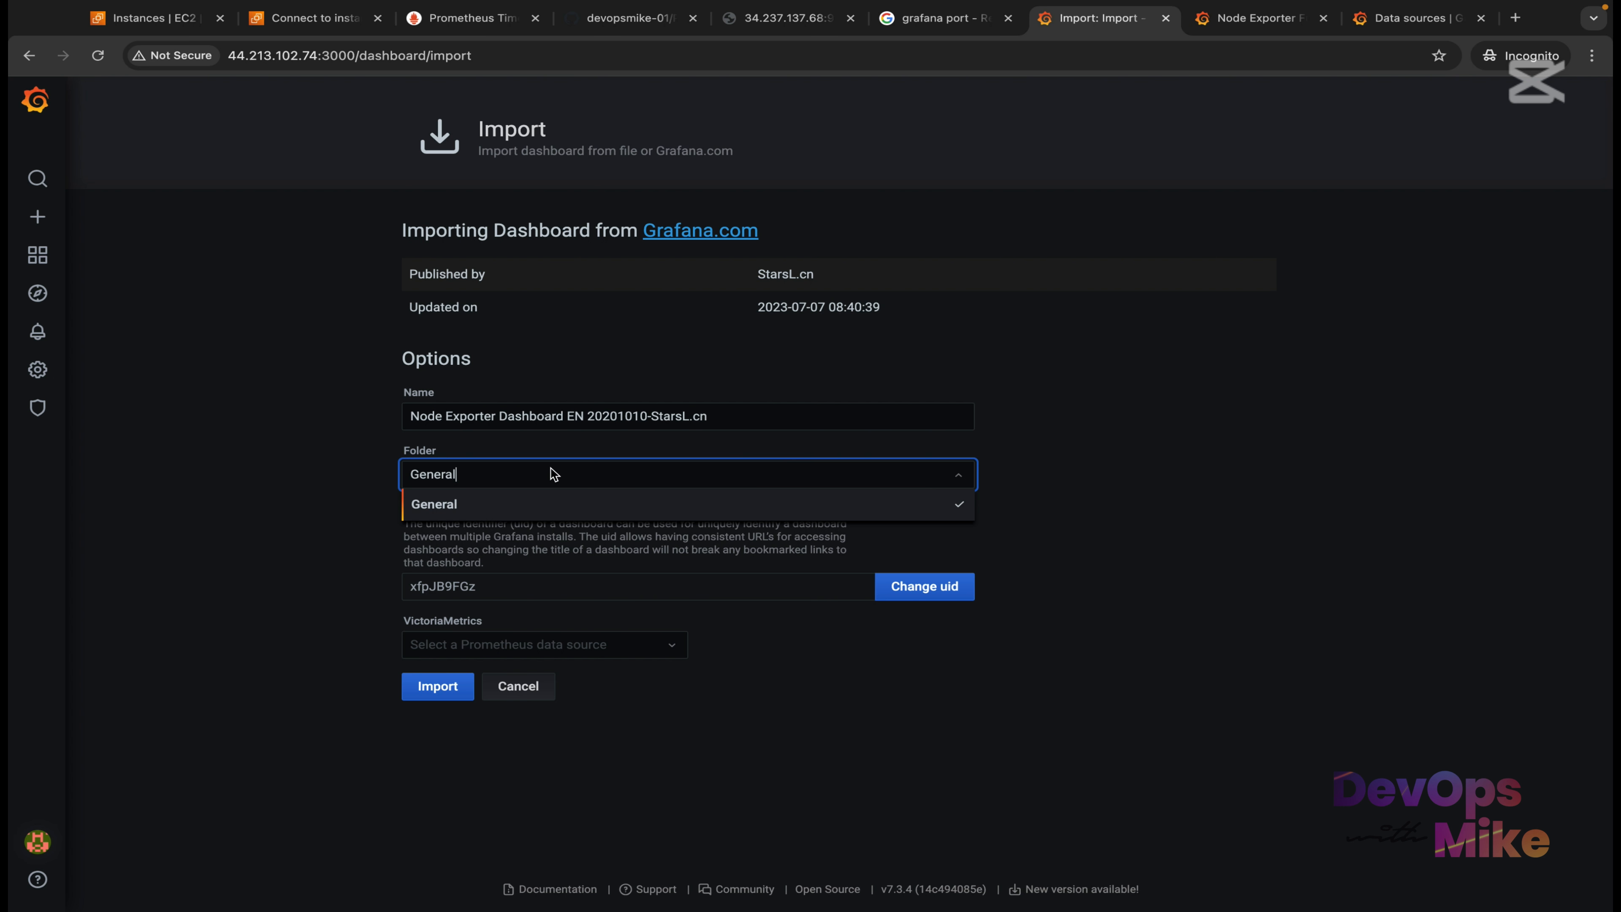
{"action": "left_click", "coordinate": [520, 504]}
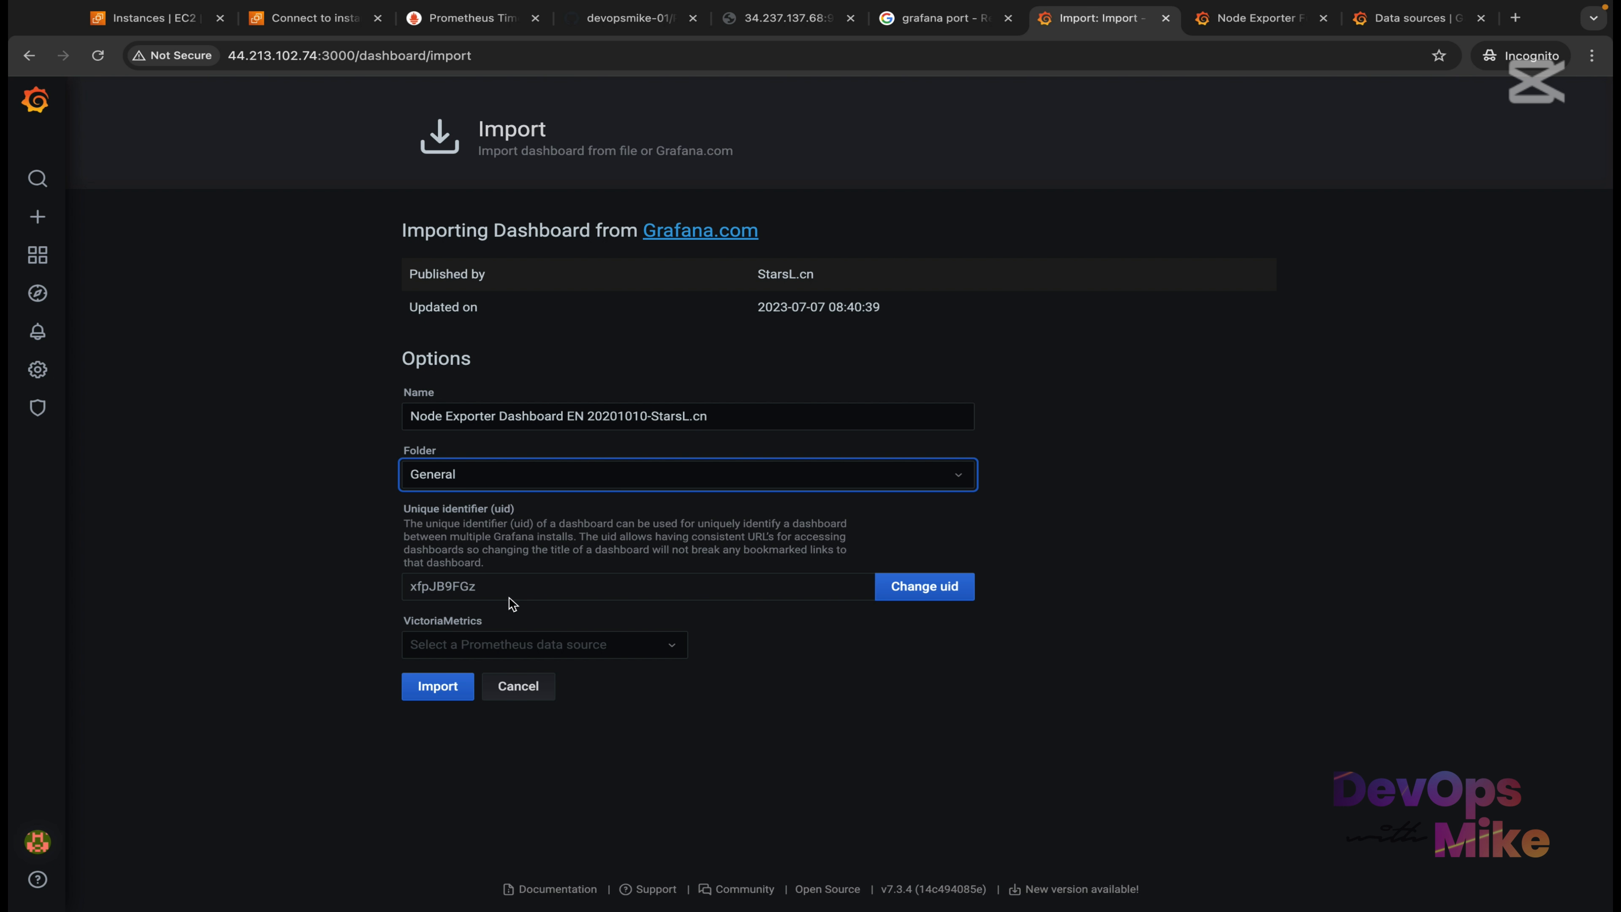
{"action": "left_click", "coordinate": [519, 643]}
{"action": "left_click", "coordinate": [493, 674]}
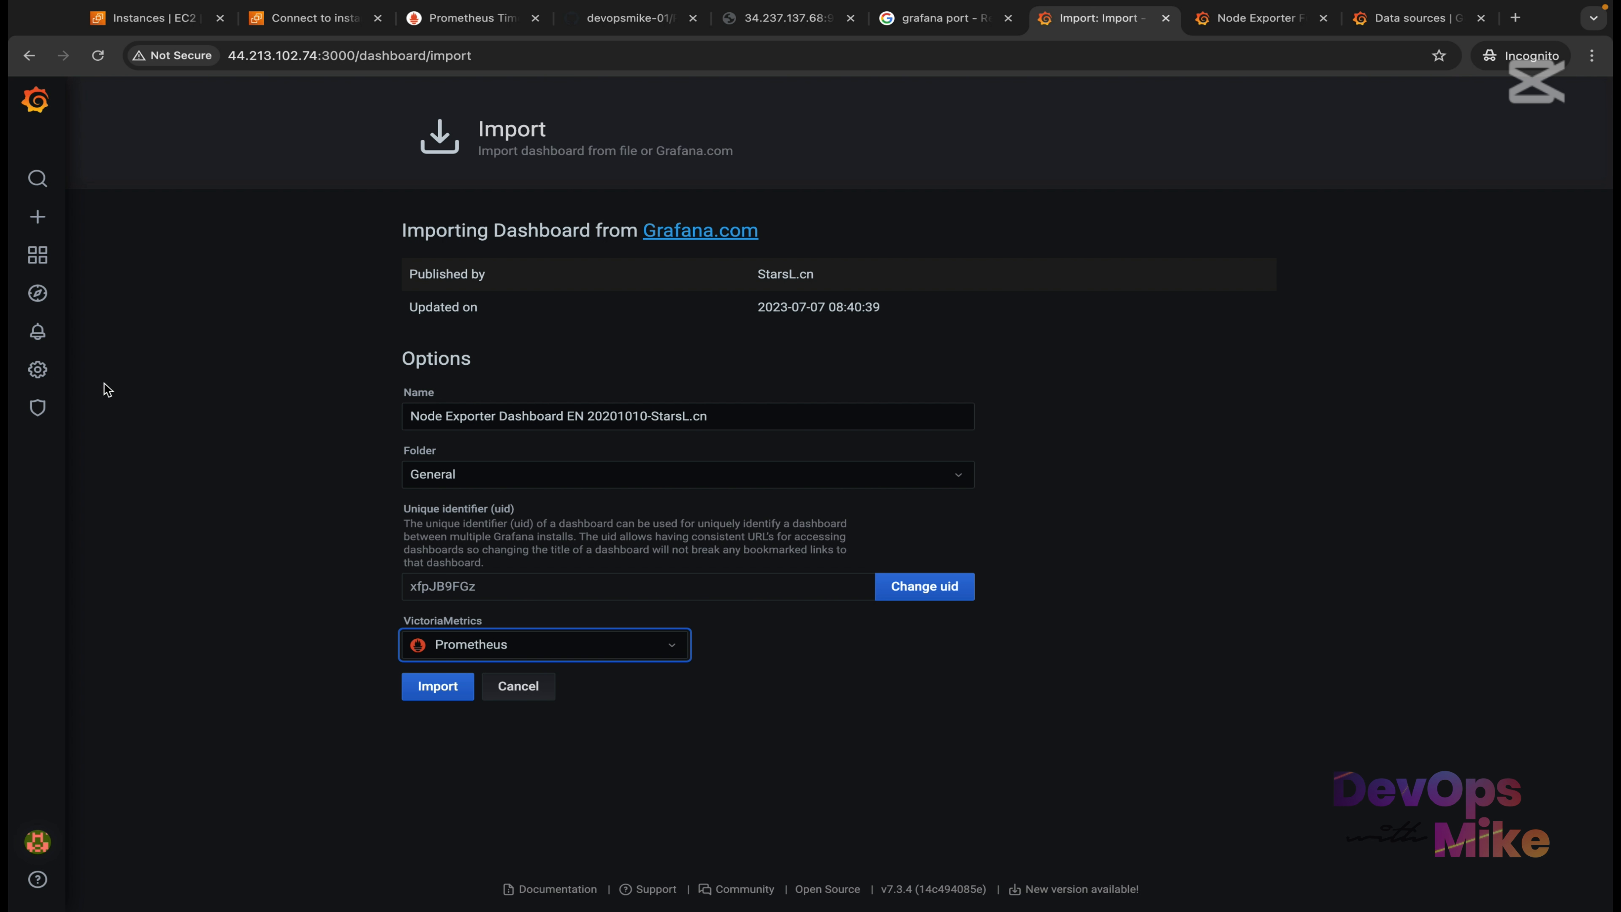
Open Grafana's data sources in a separate tab and compare the Prometheus data source URL with the Prometheus server's address.
{"action": "mouse_move", "coordinate": [38, 370]}
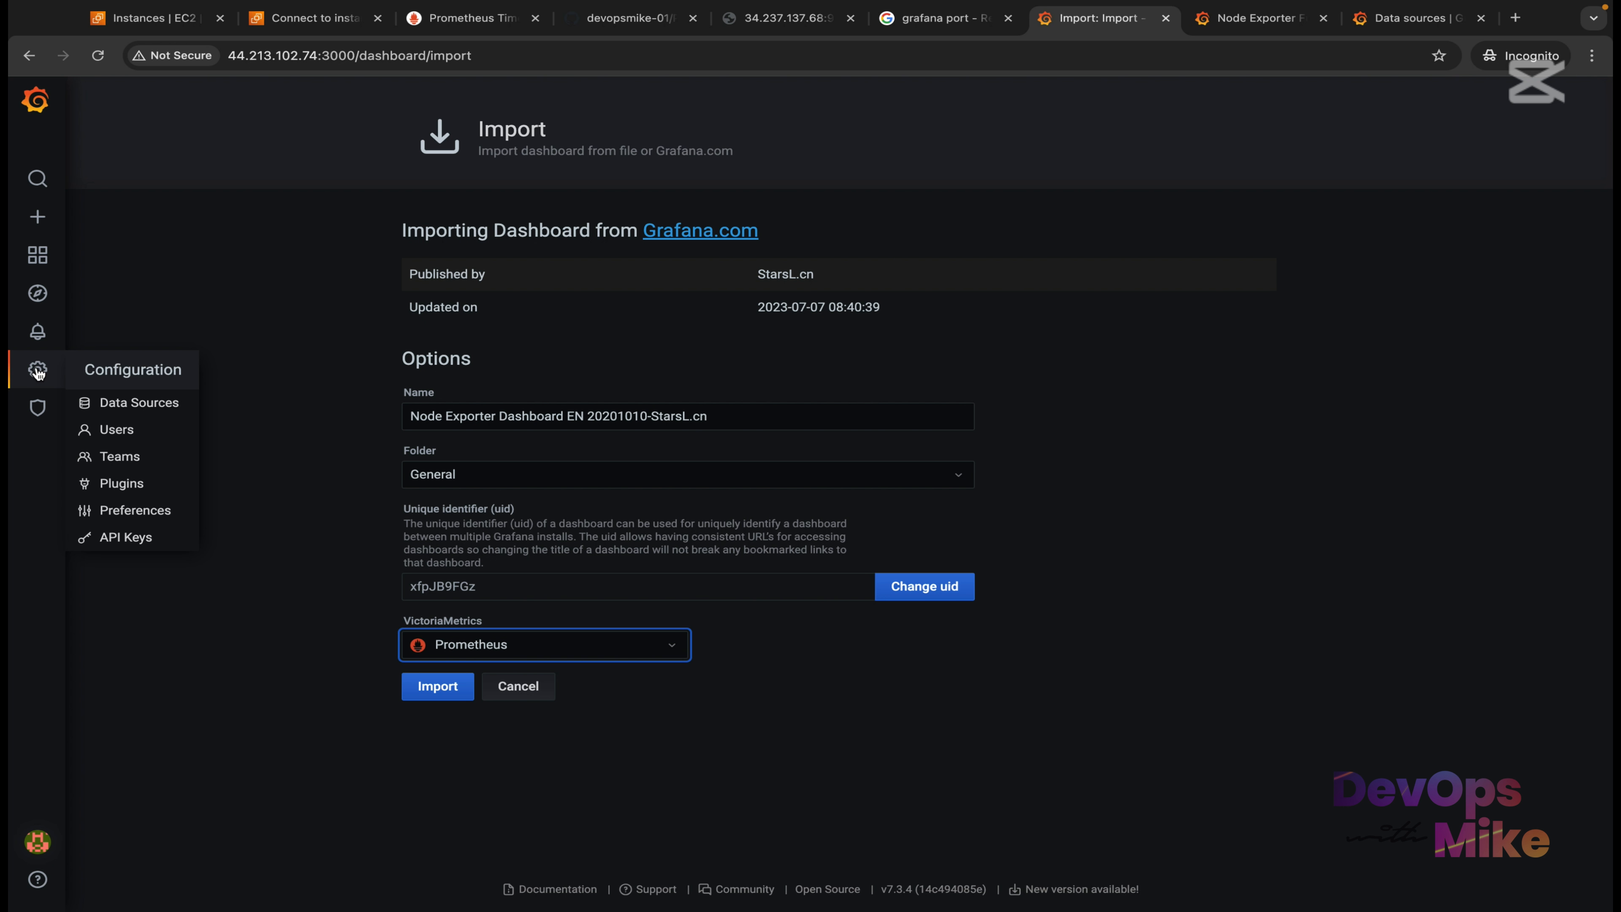
{"action": "right_click", "coordinate": [138, 412]}
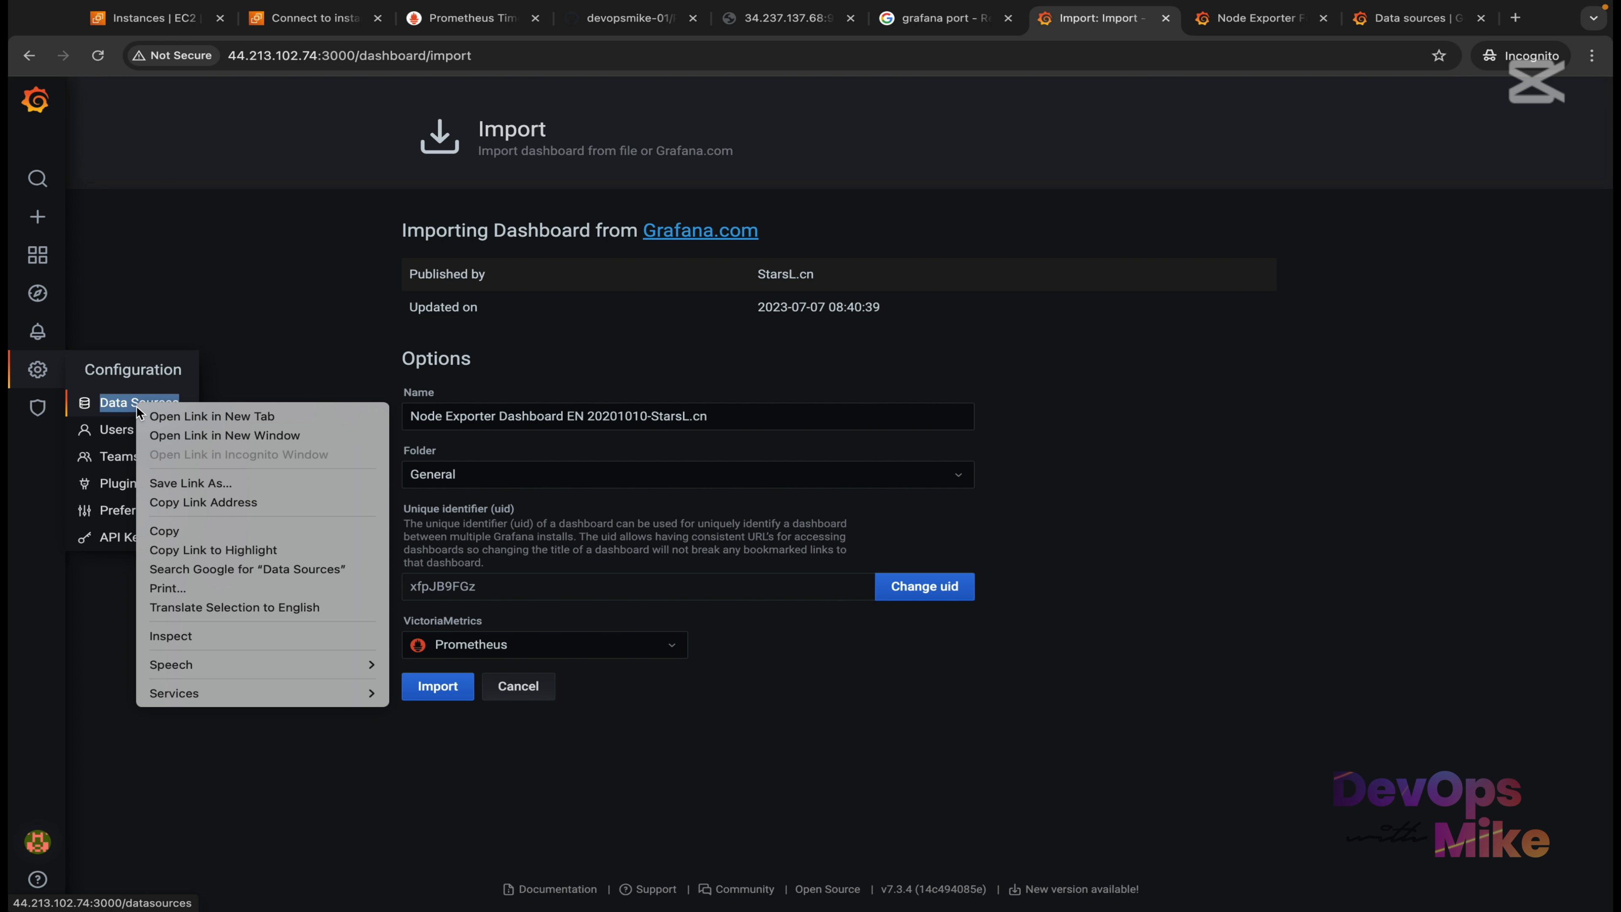
{"action": "left_click", "coordinate": [195, 416]}
{"action": "left_click", "coordinate": [1144, 21]}
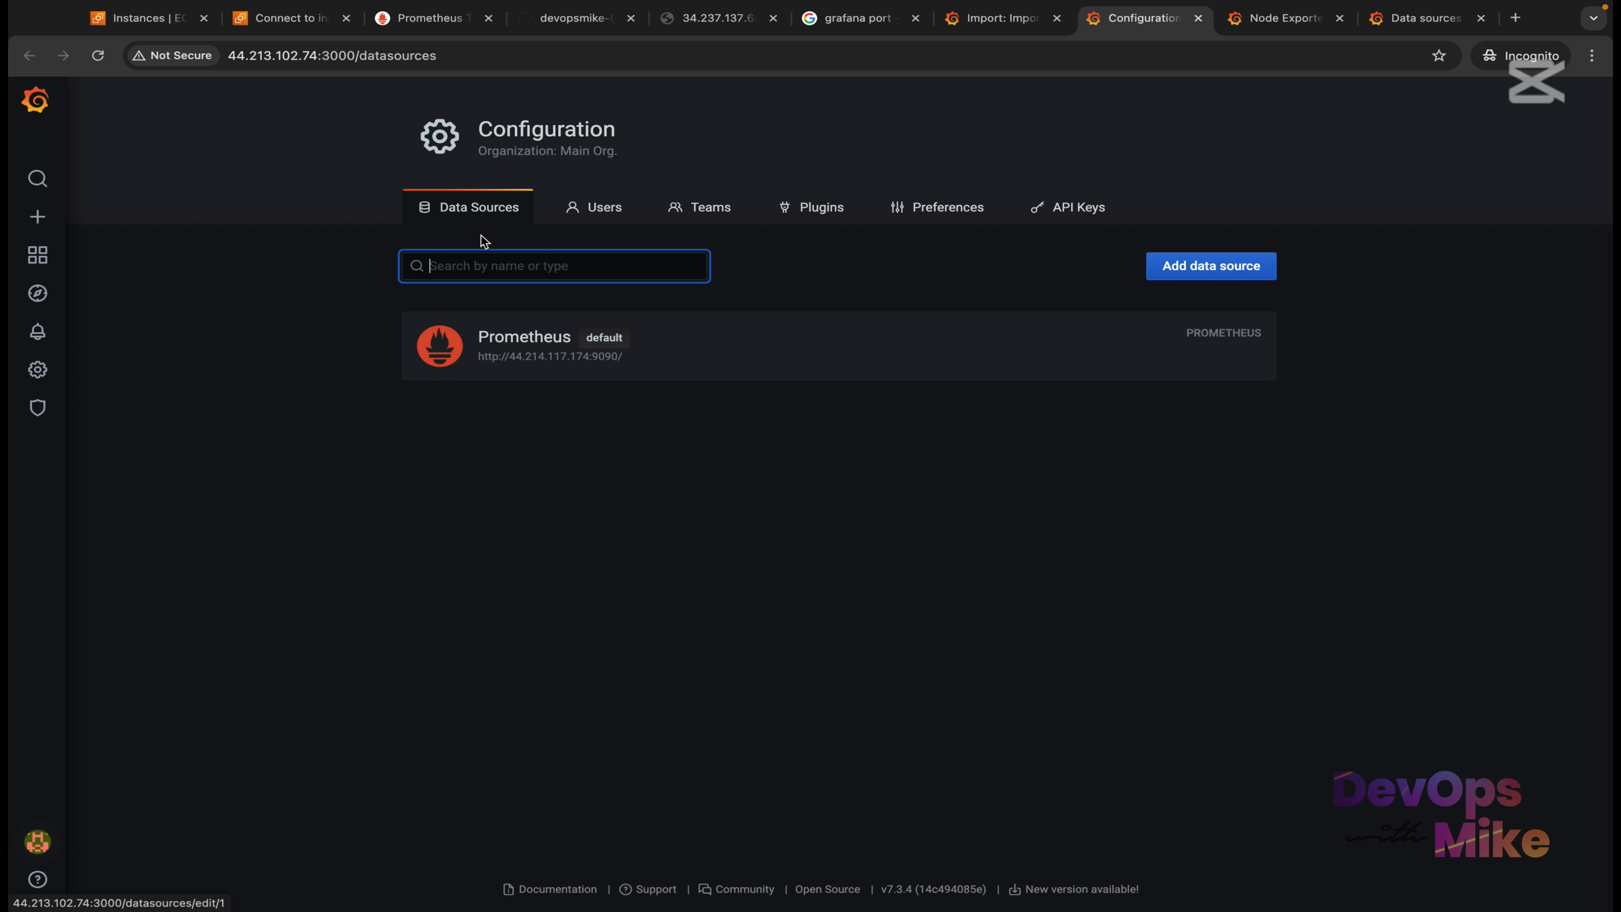
{"action": "left_click", "coordinate": [429, 17]}
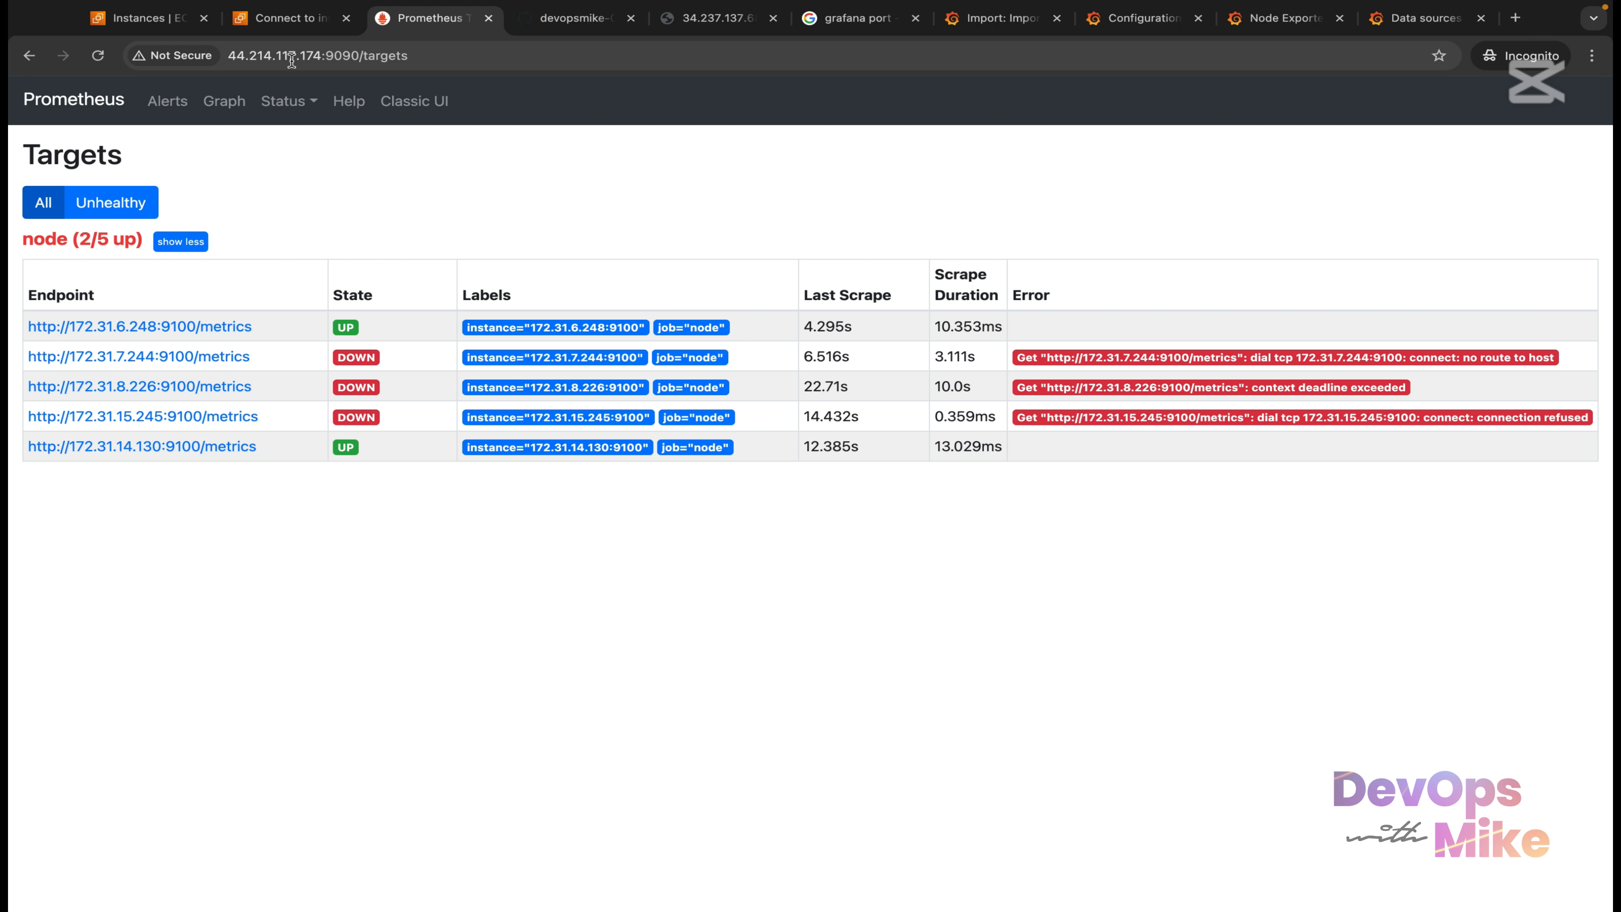
{"action": "left_click", "coordinate": [1139, 24]}
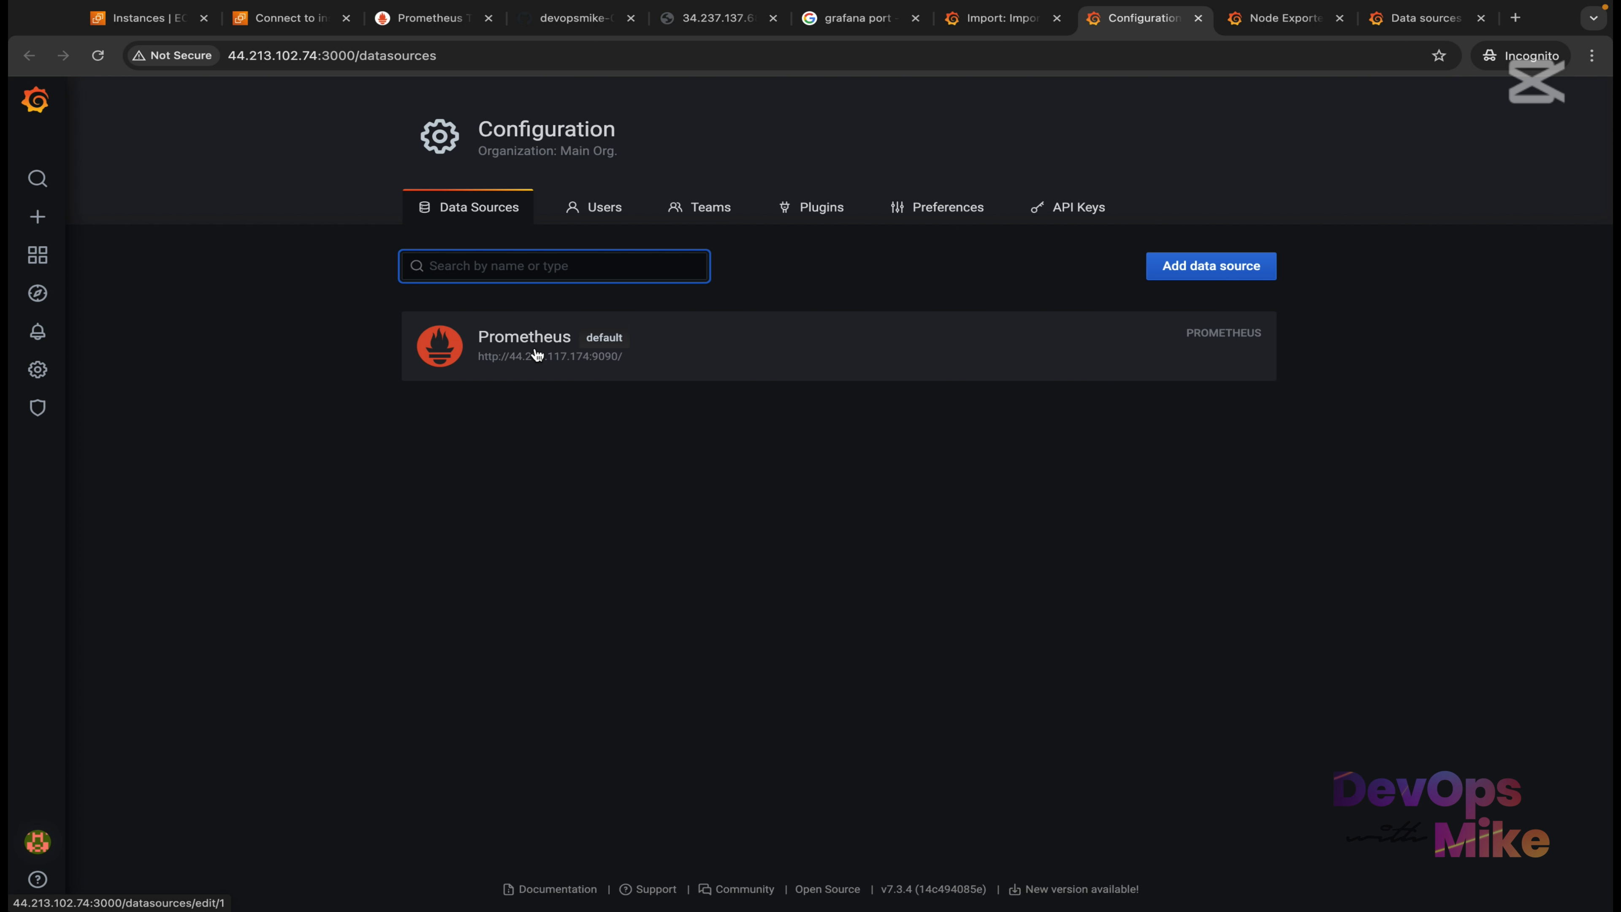
Return to the import options and import the Node Exporter Dashboard EN 20201010-StarsL.cn.
{"action": "left_click", "coordinate": [1015, 19]}
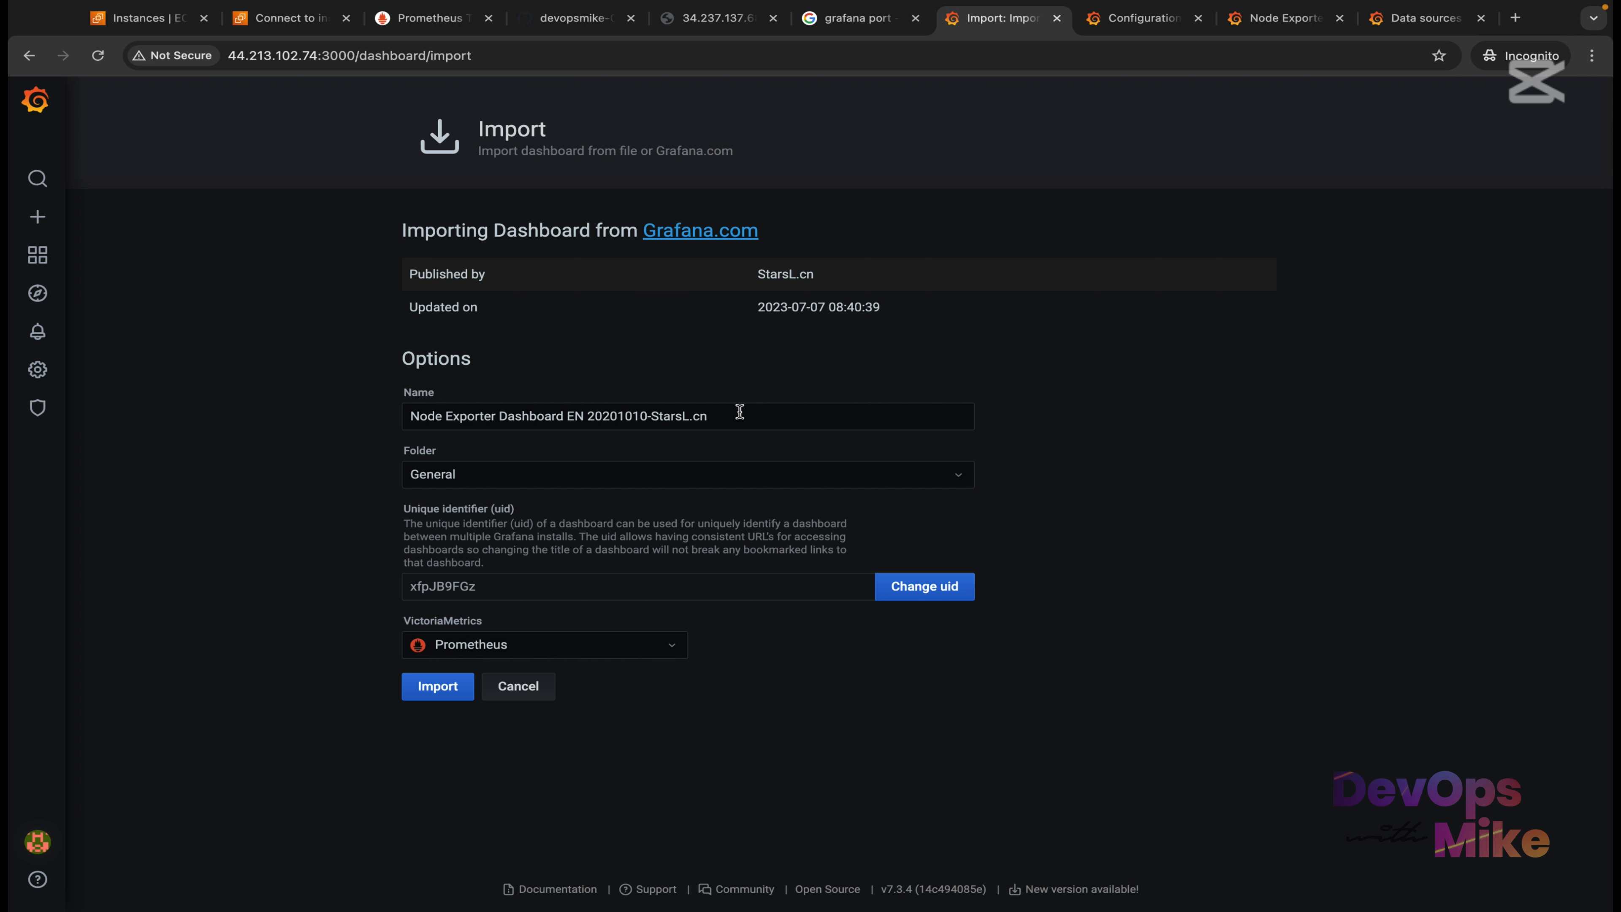
{"action": "mouse_move", "coordinate": [33, 220]}
{"action": "left_click", "coordinate": [439, 698]}
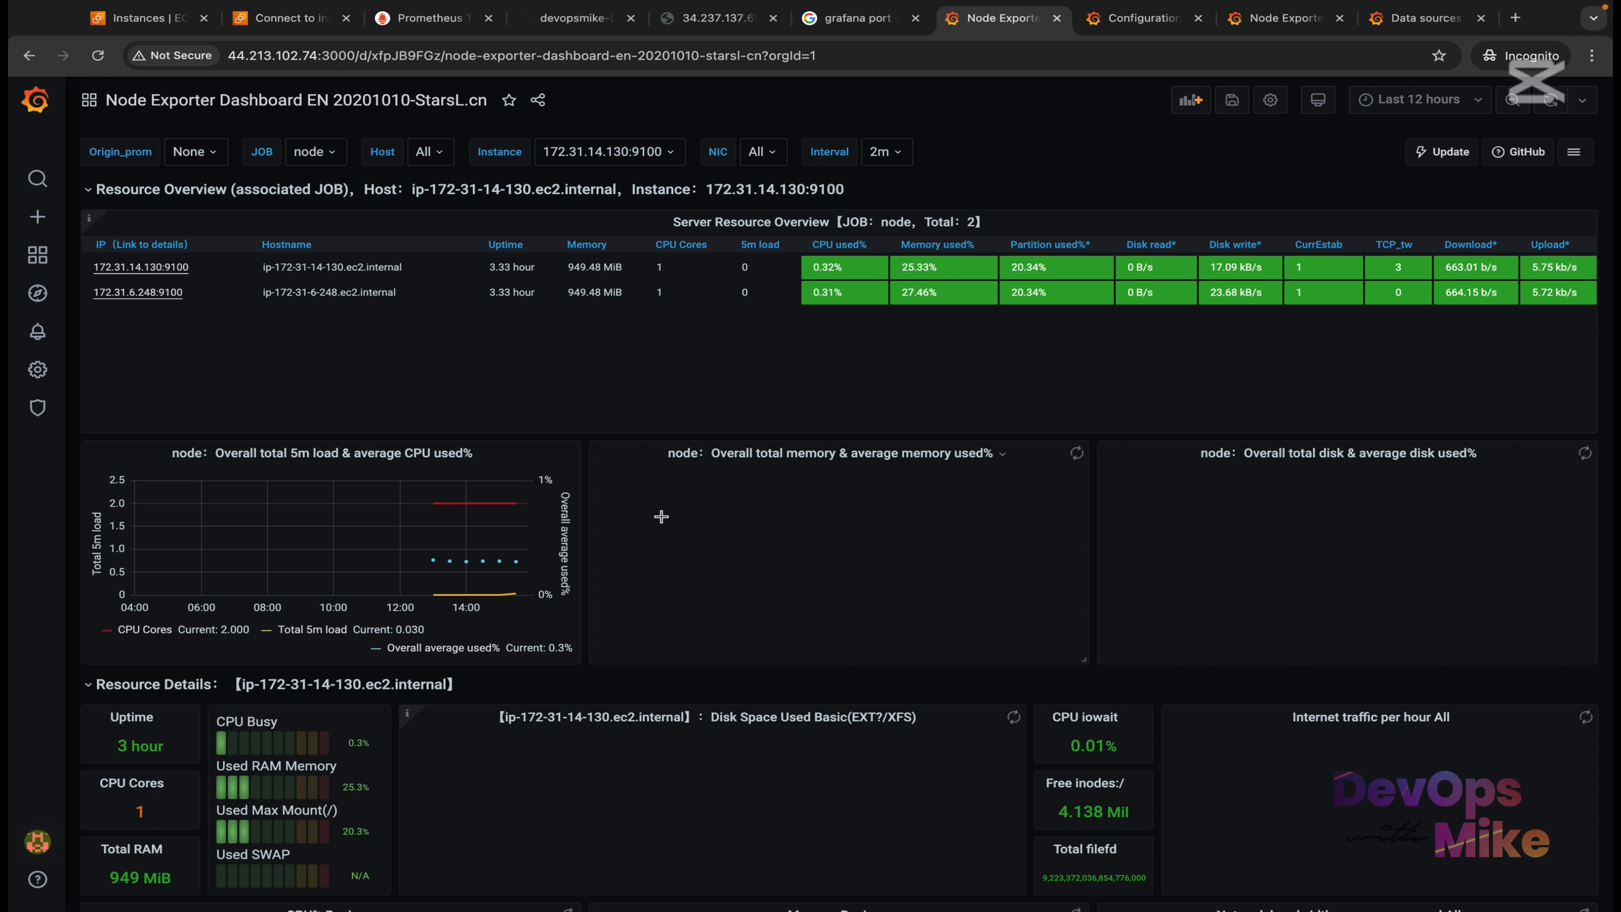
Compare the servers on the imported dashboard with the Prometheus targets and the EC2 instance list.
{"action": "left_click", "coordinate": [431, 18]}
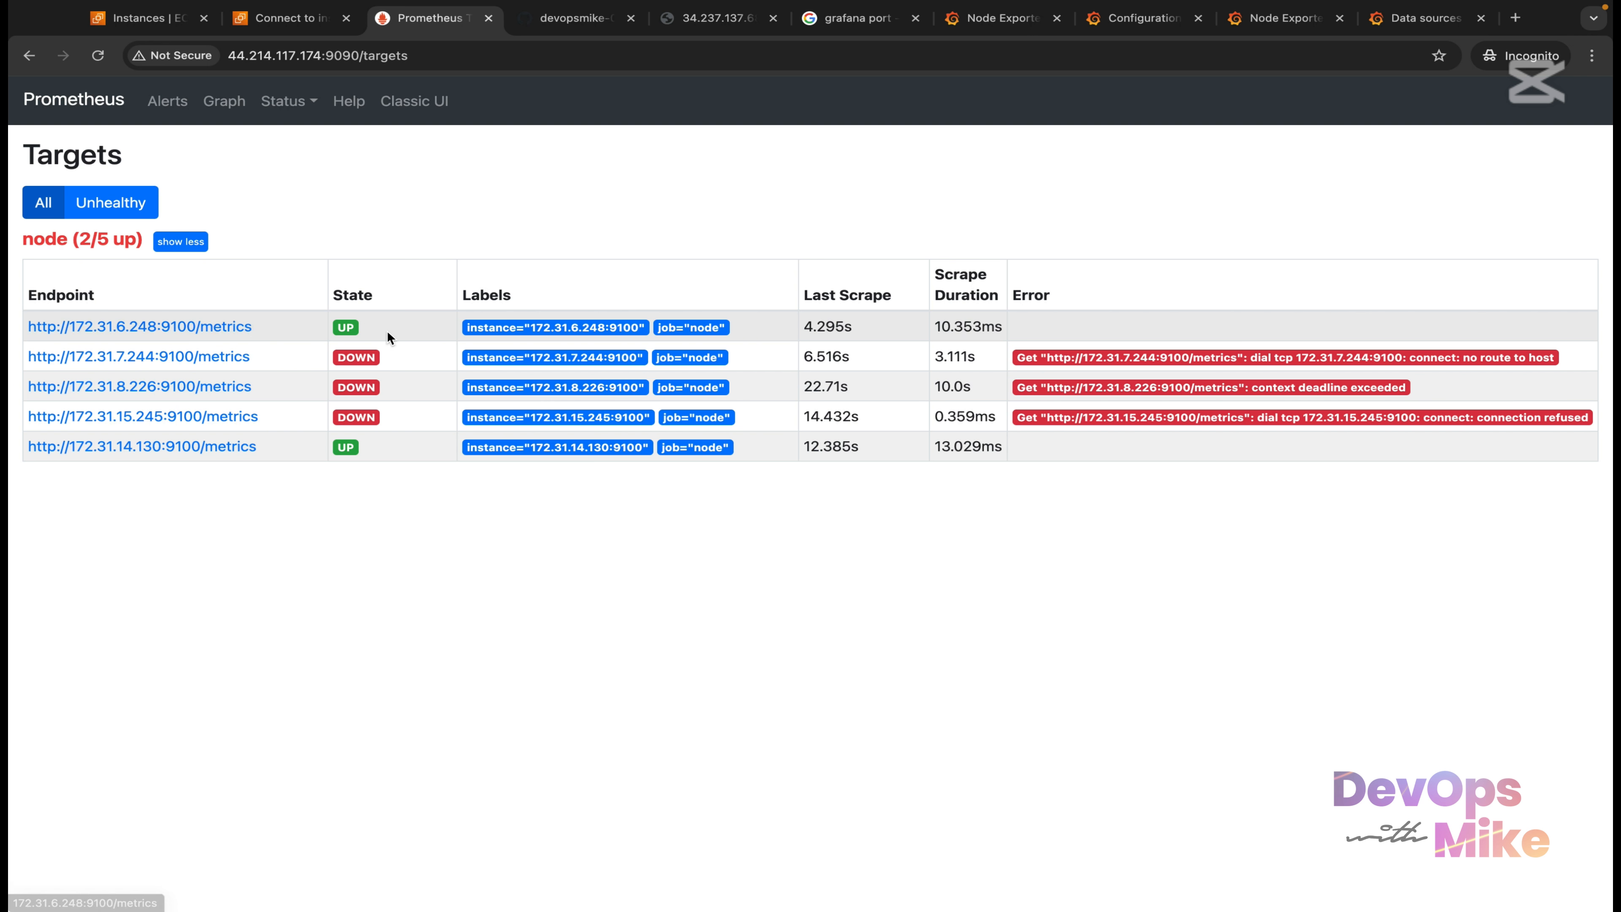
{"action": "left_click", "coordinate": [147, 18]}
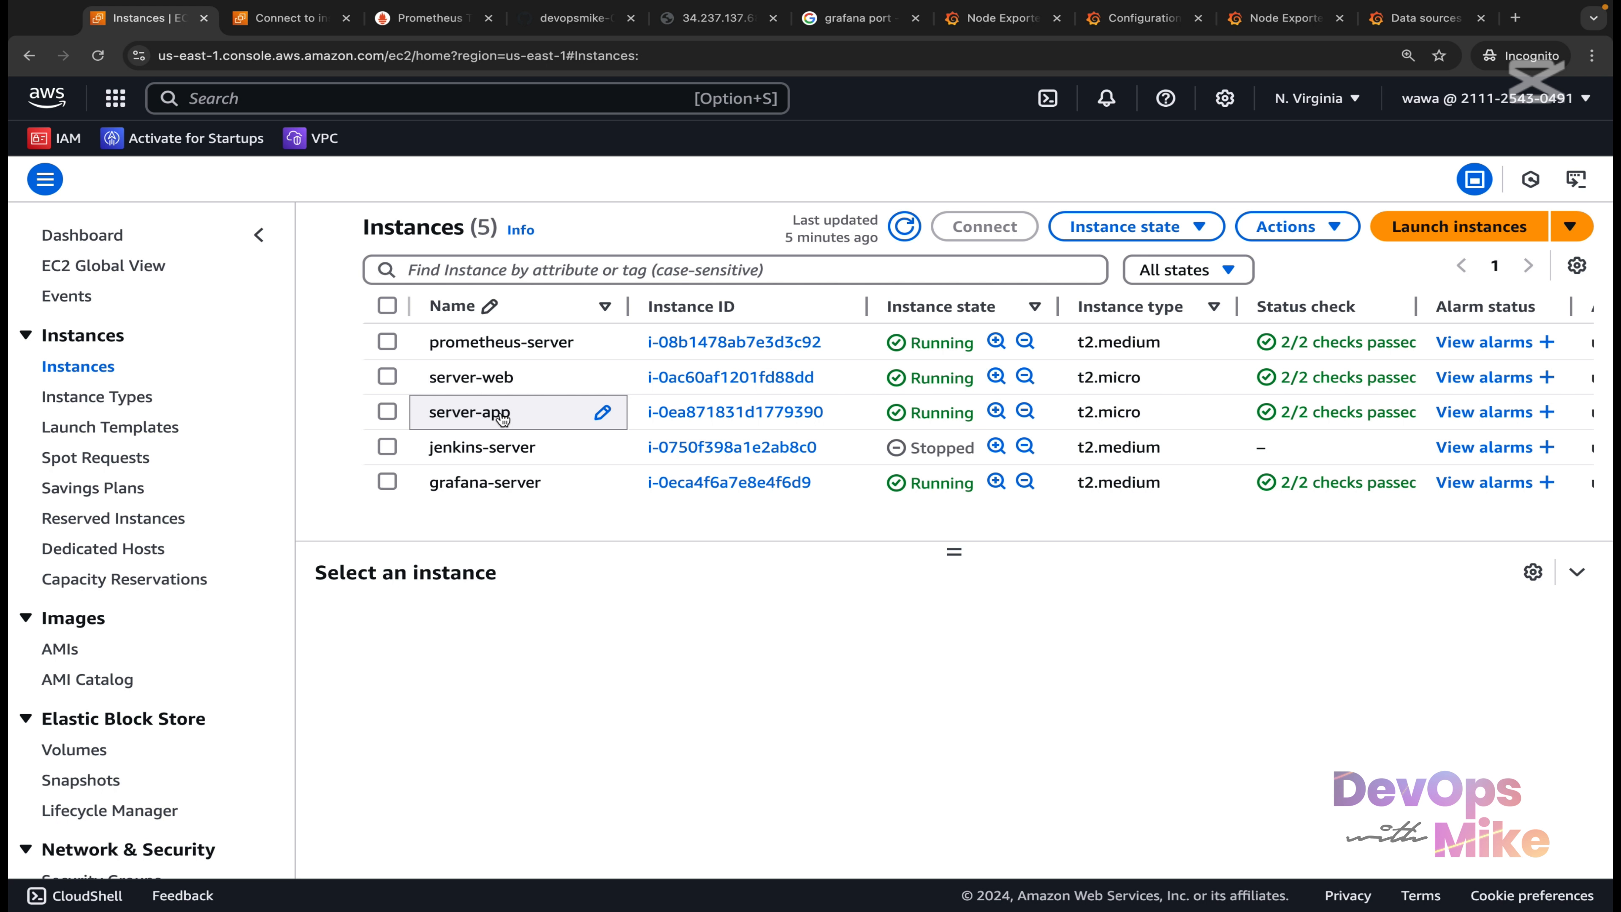
{"action": "left_click", "coordinate": [1002, 18]}
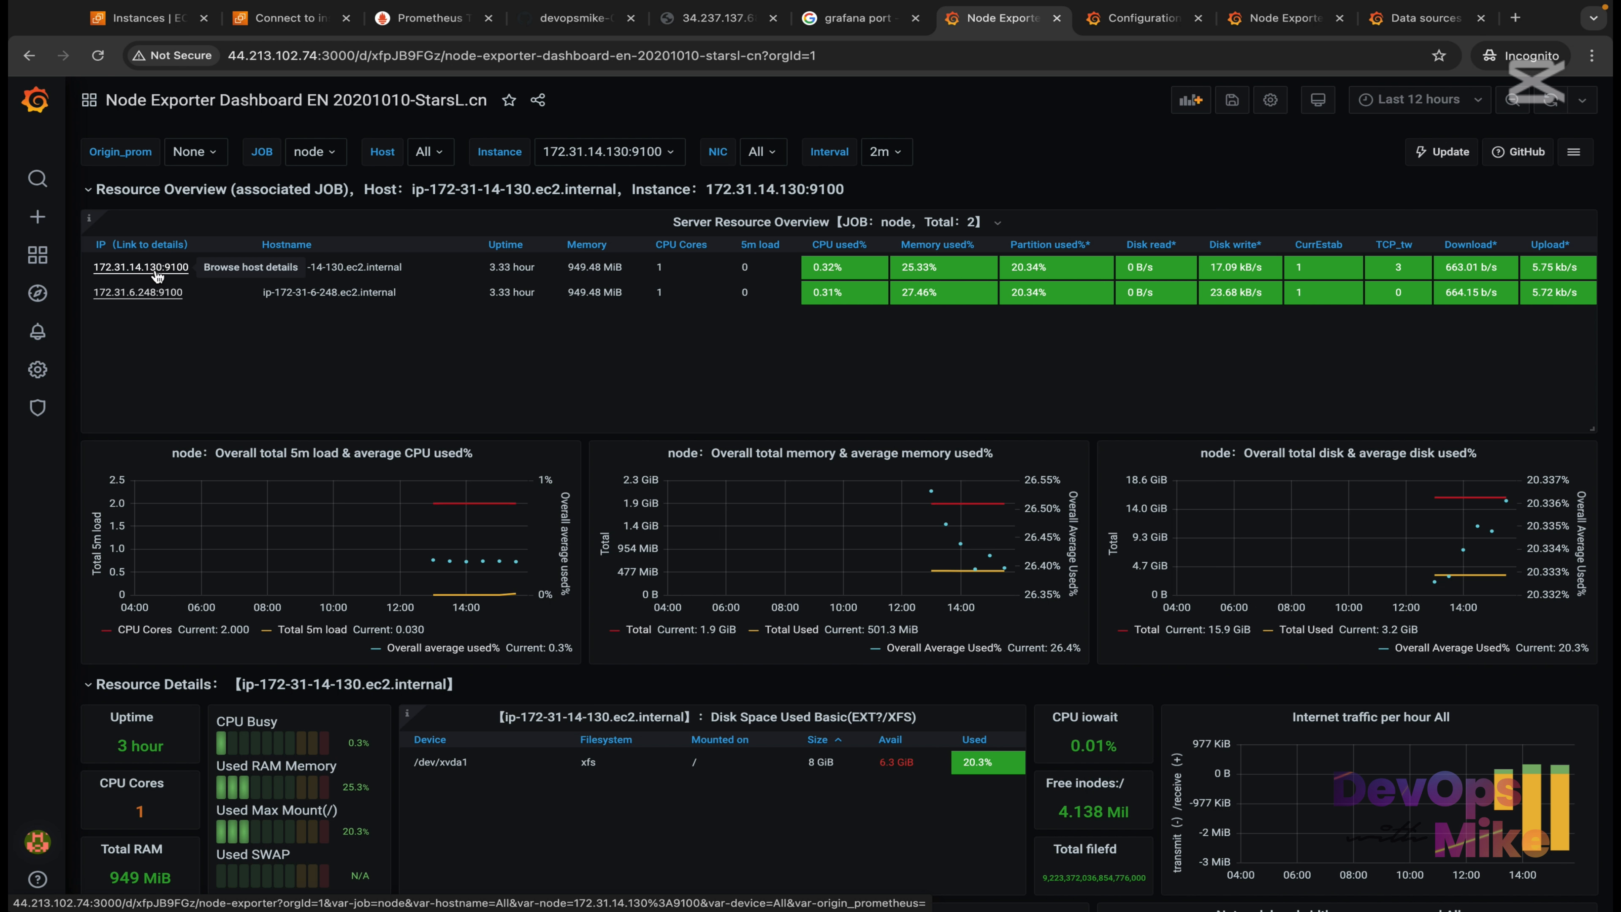
Copy the server-web instance's public IPv4 address from EC2 and open 34.237.137.68:9100 in a new tab.
{"action": "left_click", "coordinate": [147, 18]}
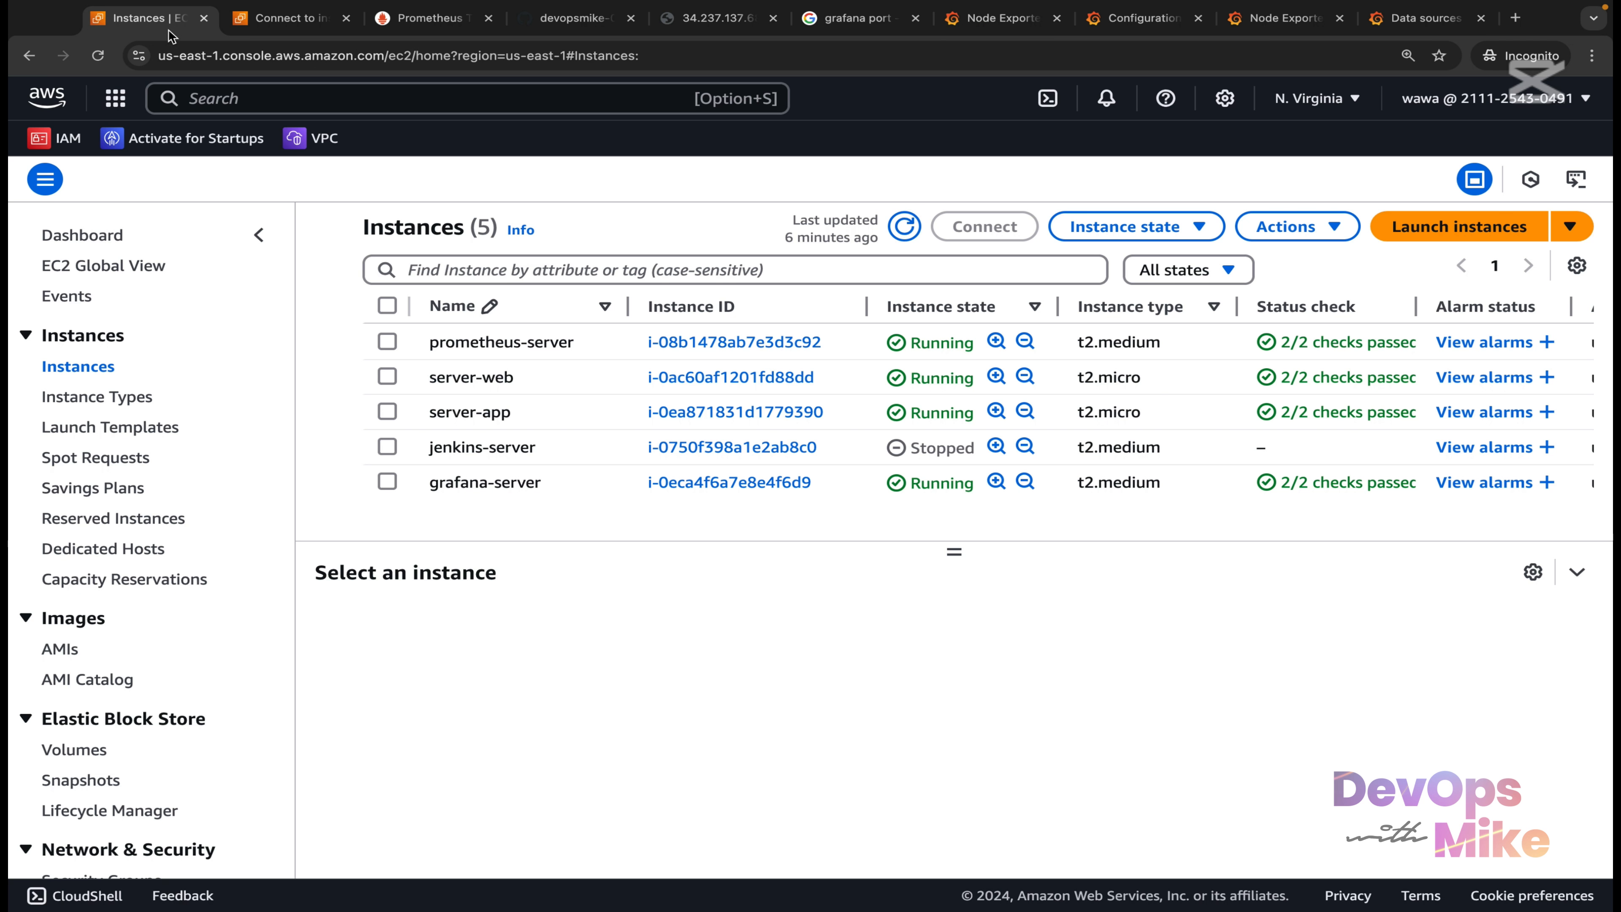
{"action": "left_click", "coordinate": [387, 381]}
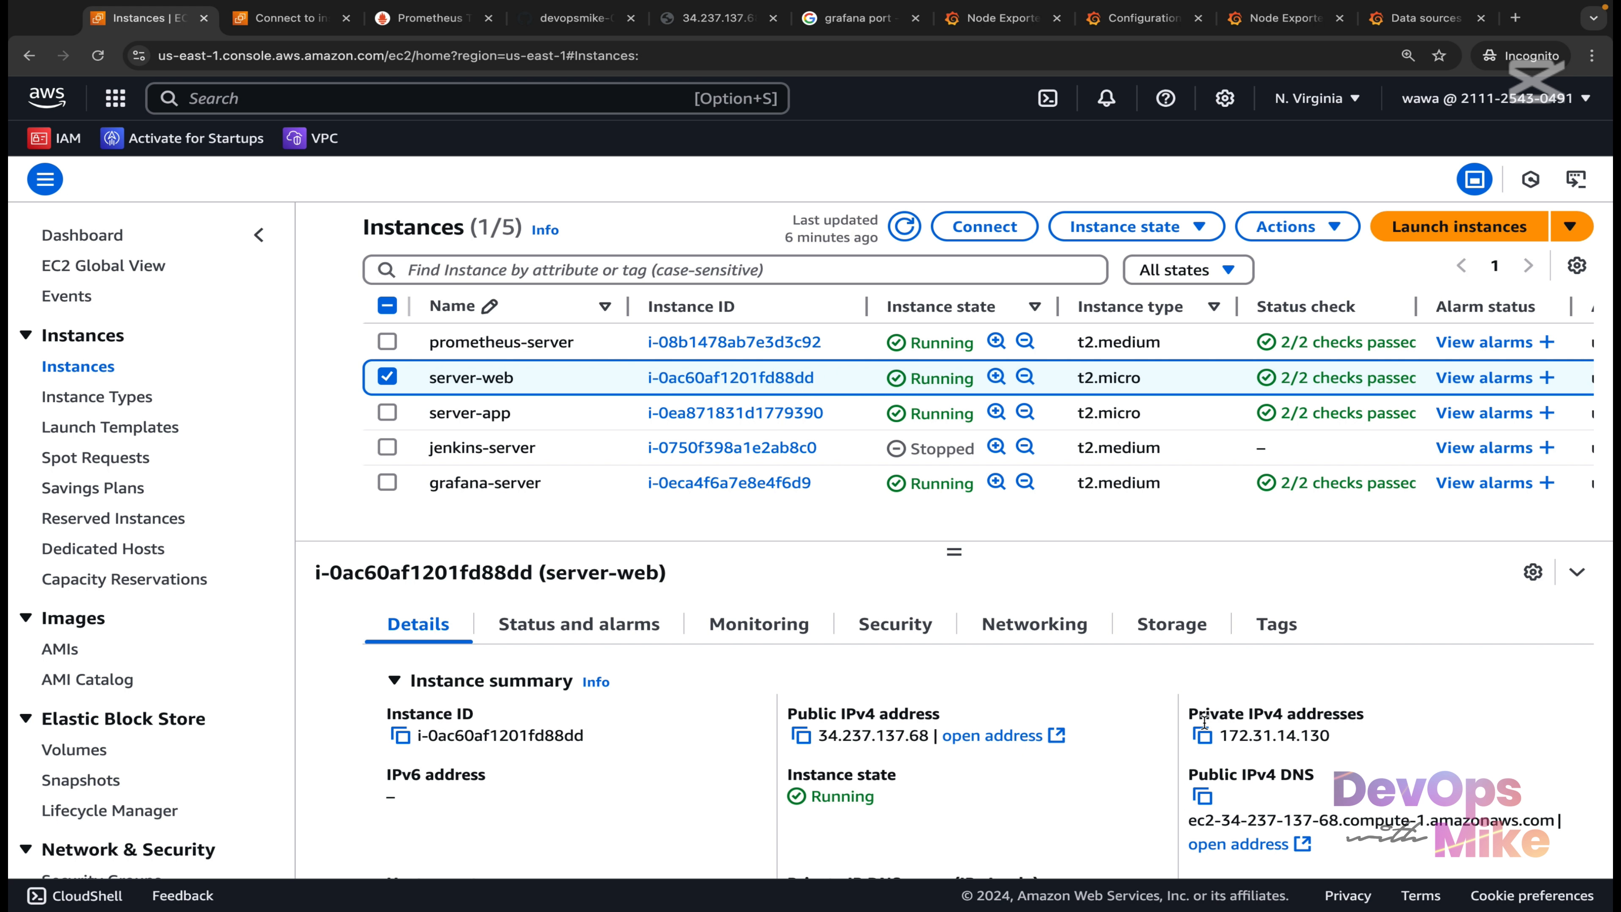
{"action": "left_click", "coordinate": [802, 736]}
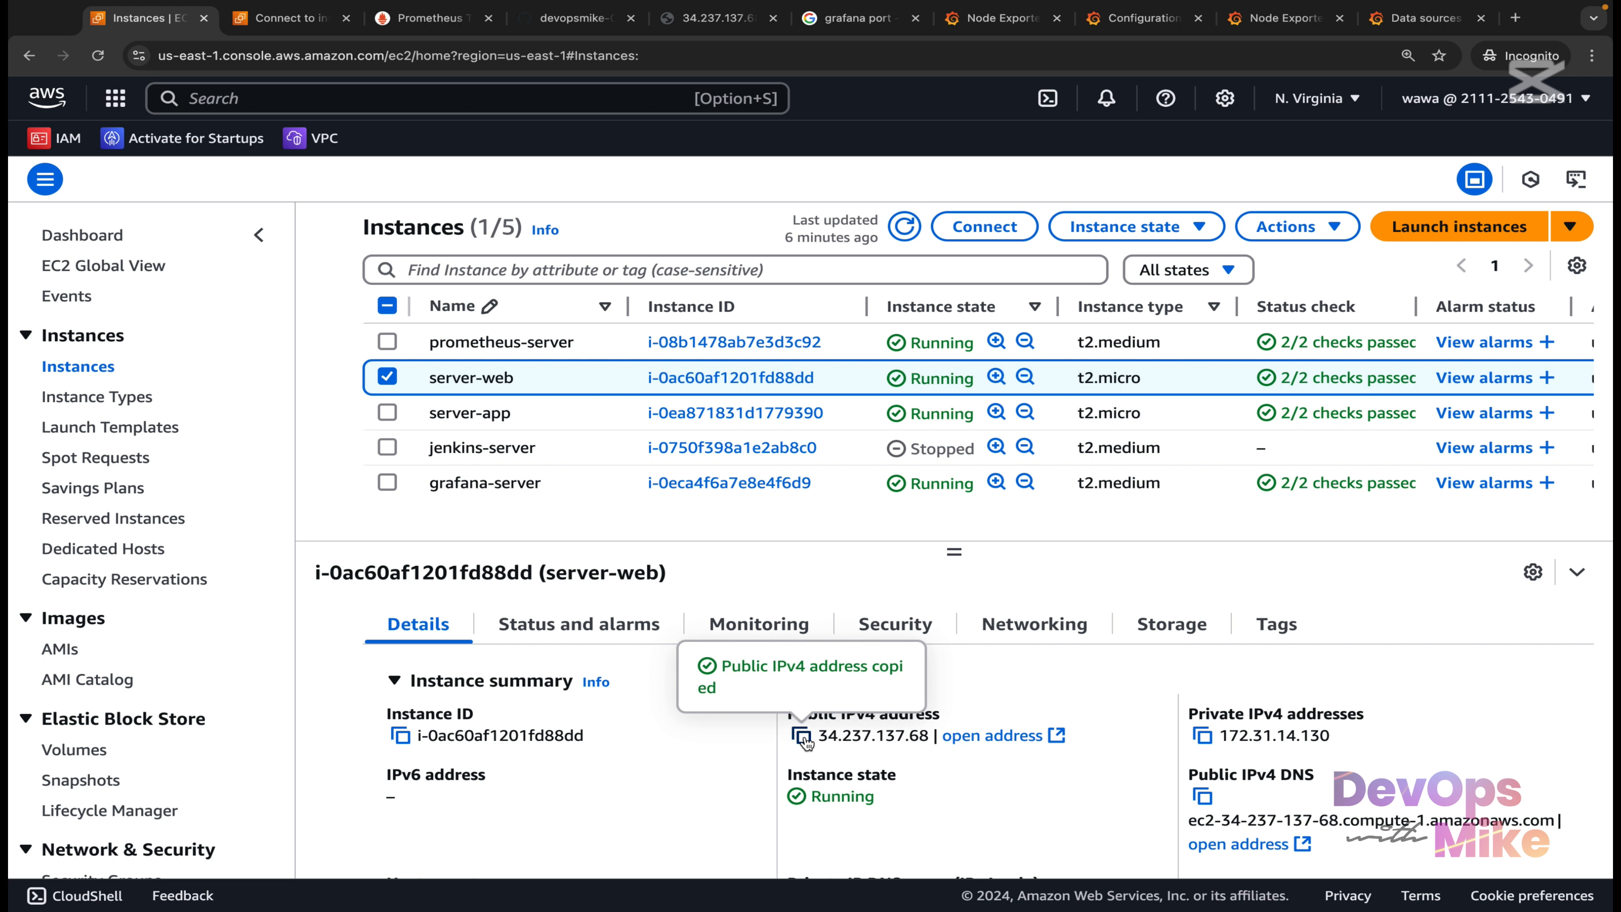
{"action": "left_click", "coordinate": [1516, 18]}
{"action": "key", "text": "super+v"}
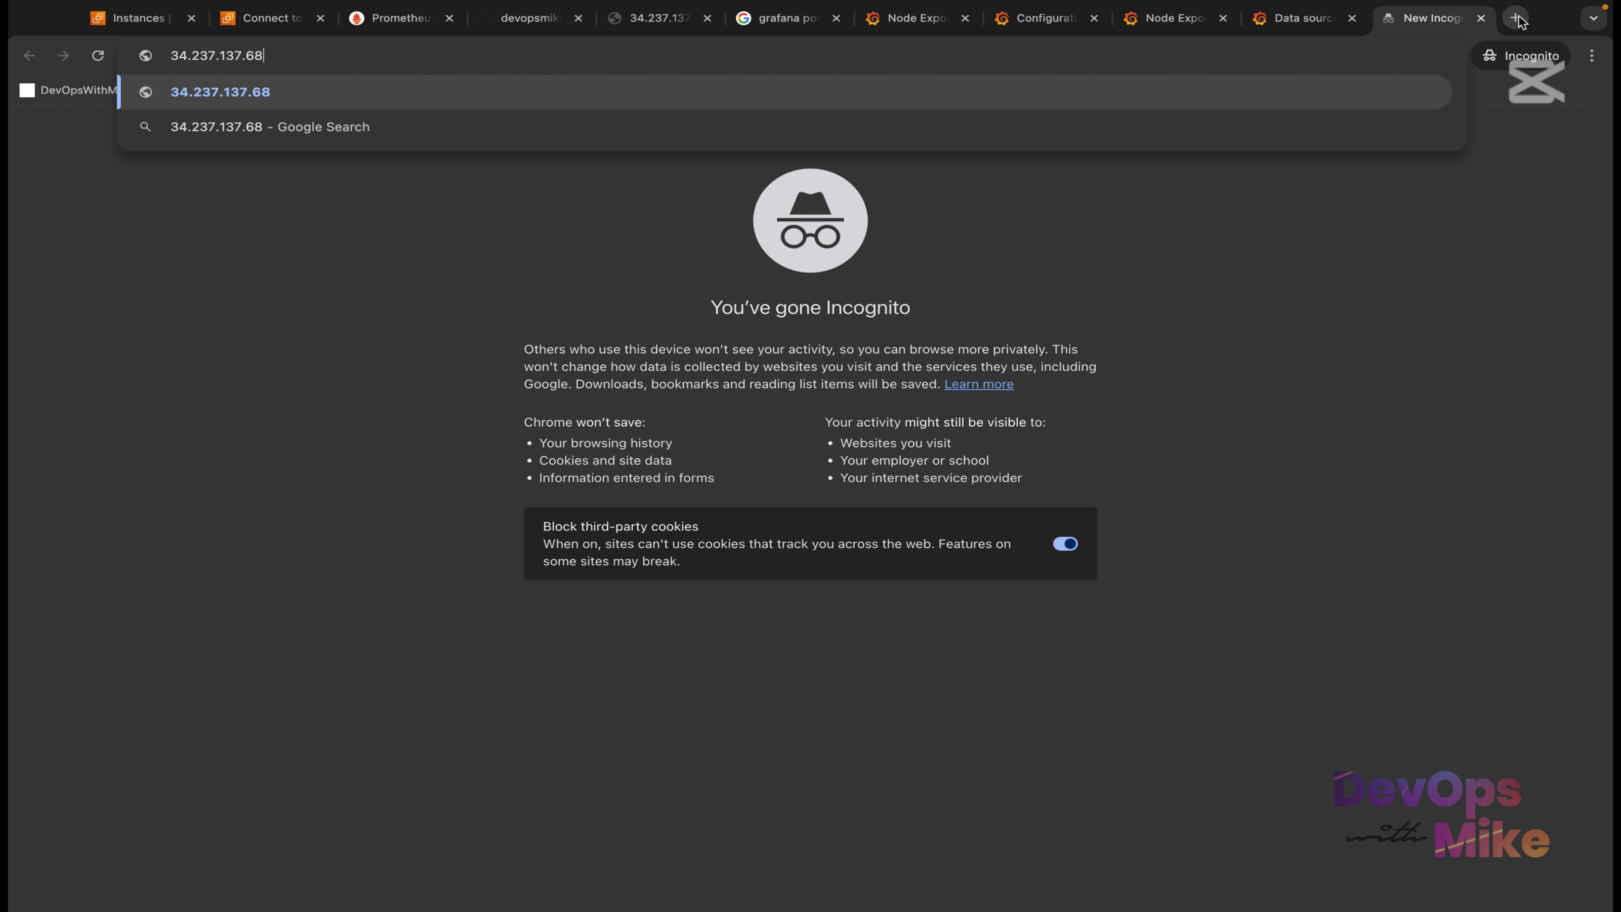
{"action": "type", "text": ":9100"}
{"action": "key", "text": "Return"}
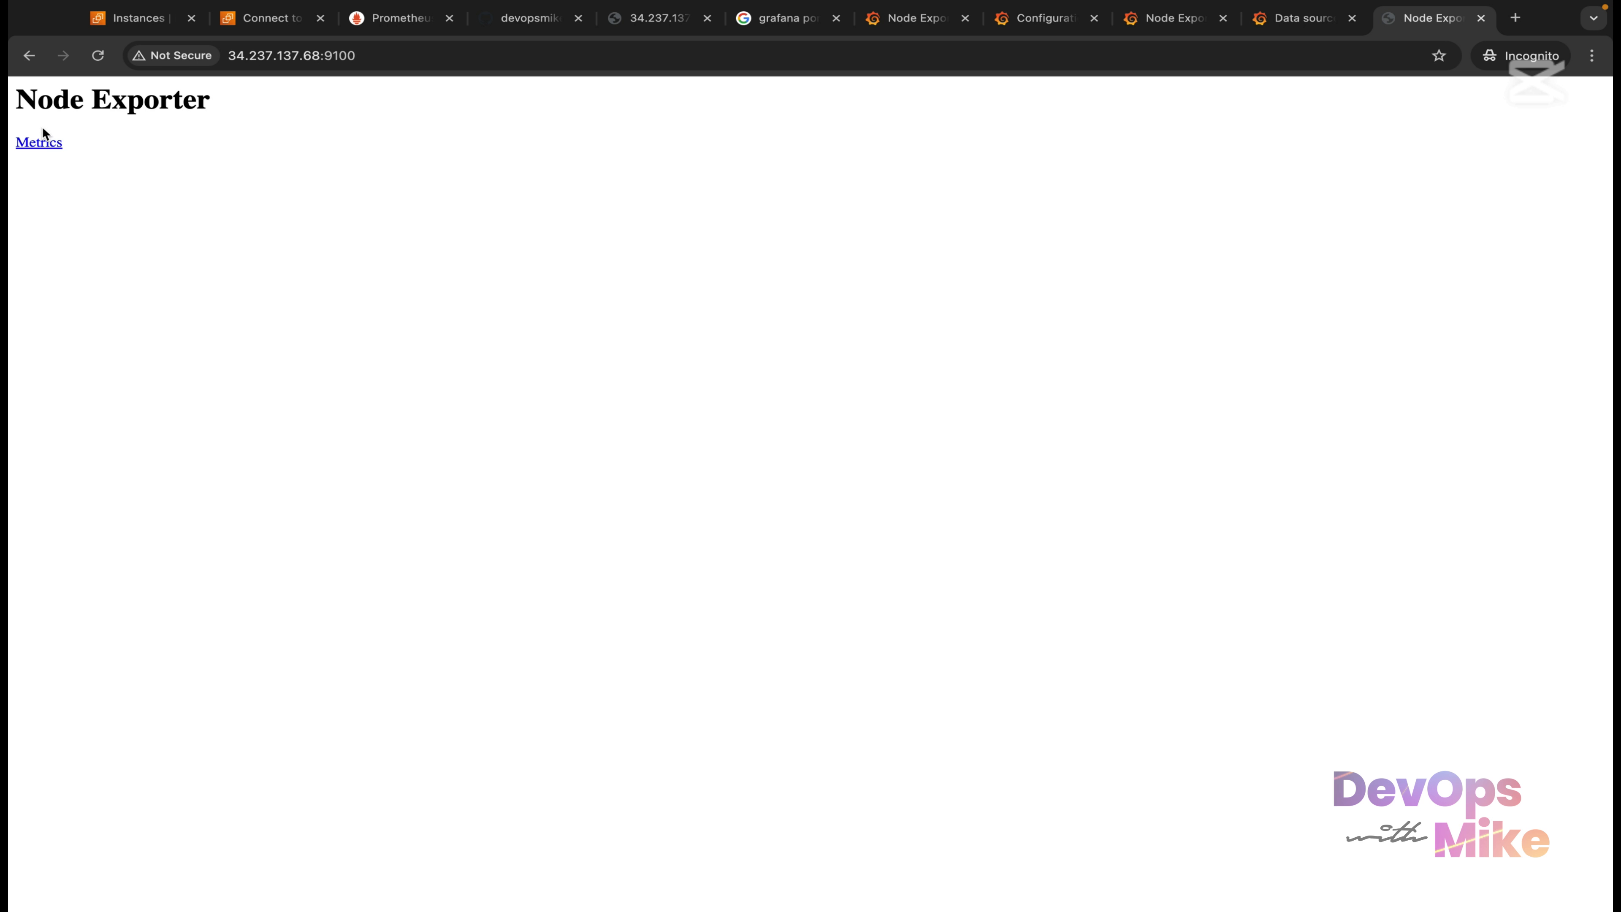
Check server-web's public and private addresses against the Node Exporter page and the Grafana dashboard's server overview.
{"action": "left_click", "coordinate": [138, 17]}
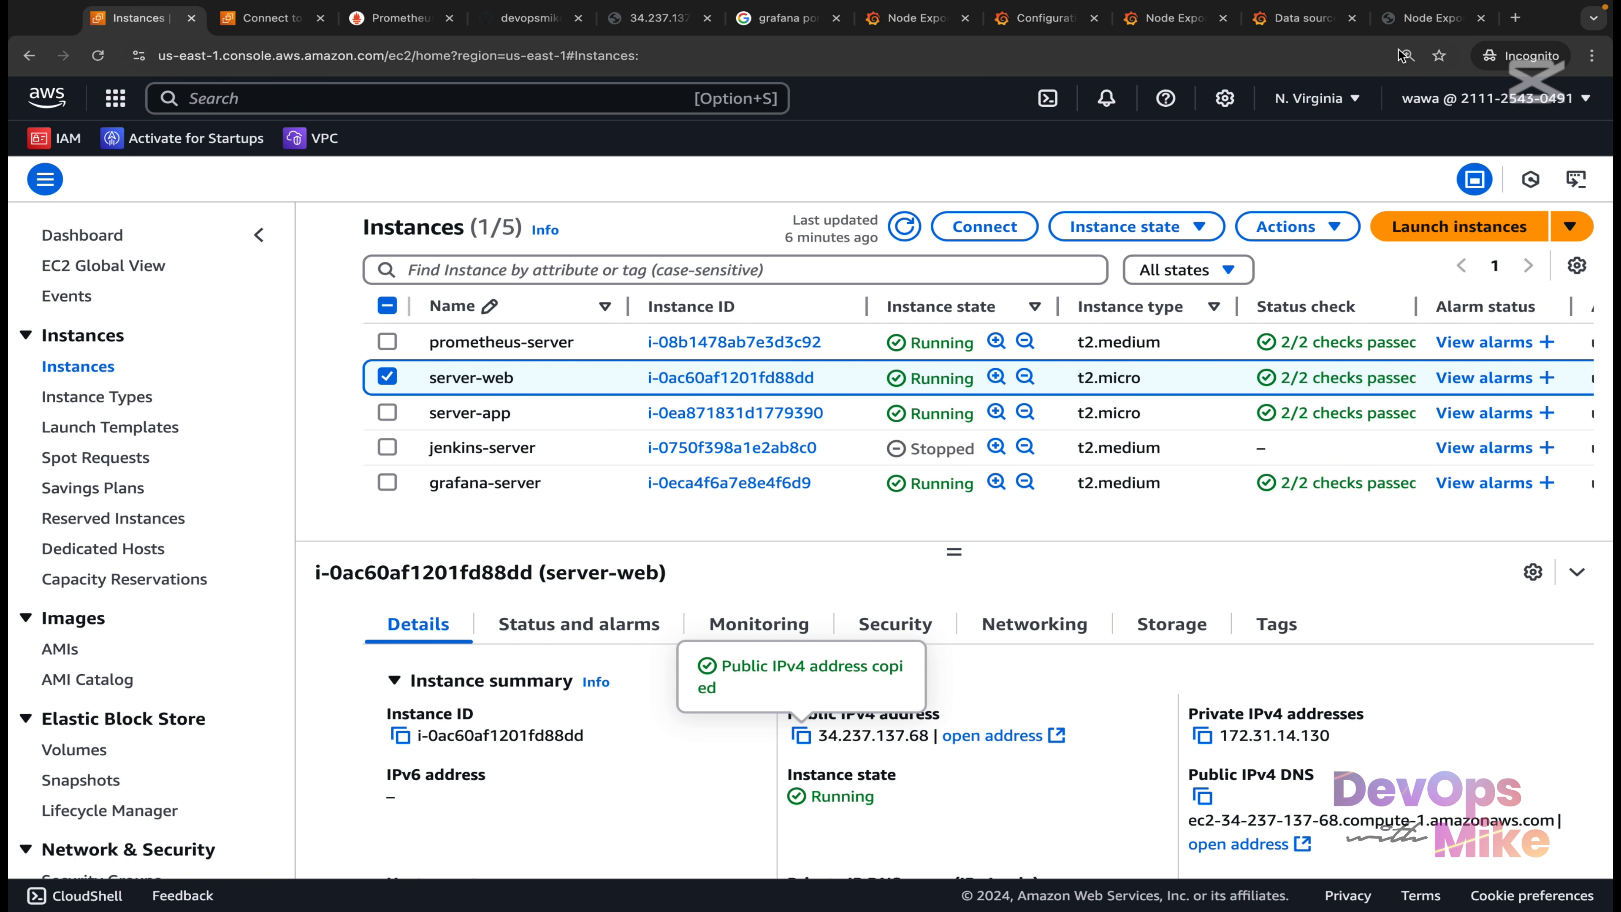
{"action": "left_click", "coordinate": [1435, 20]}
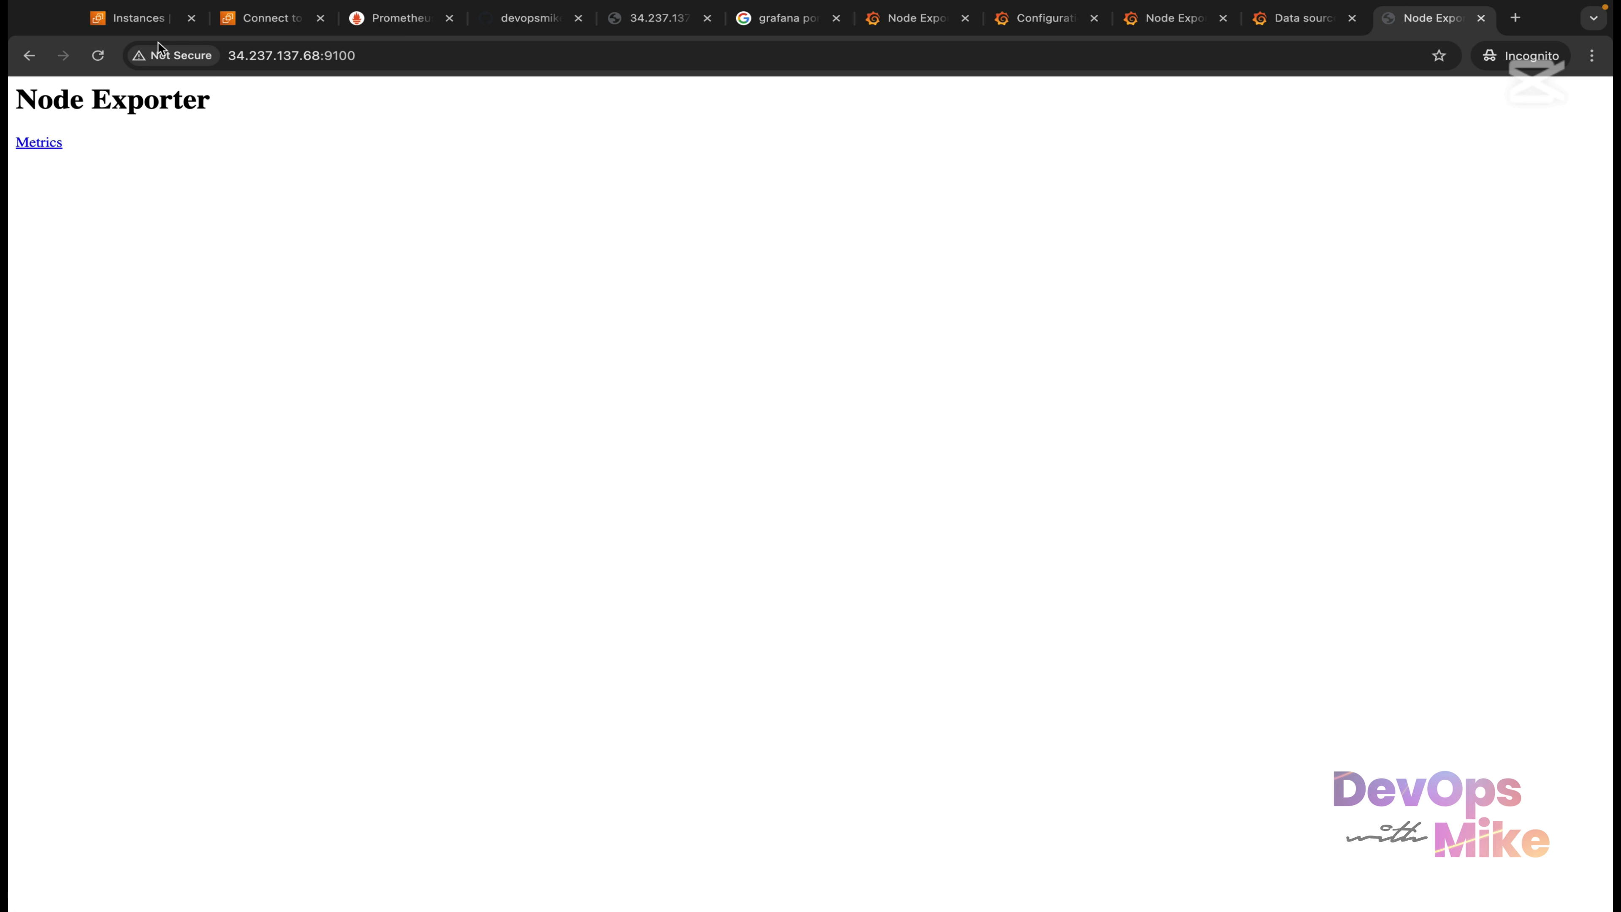
{"action": "left_click", "coordinate": [142, 21]}
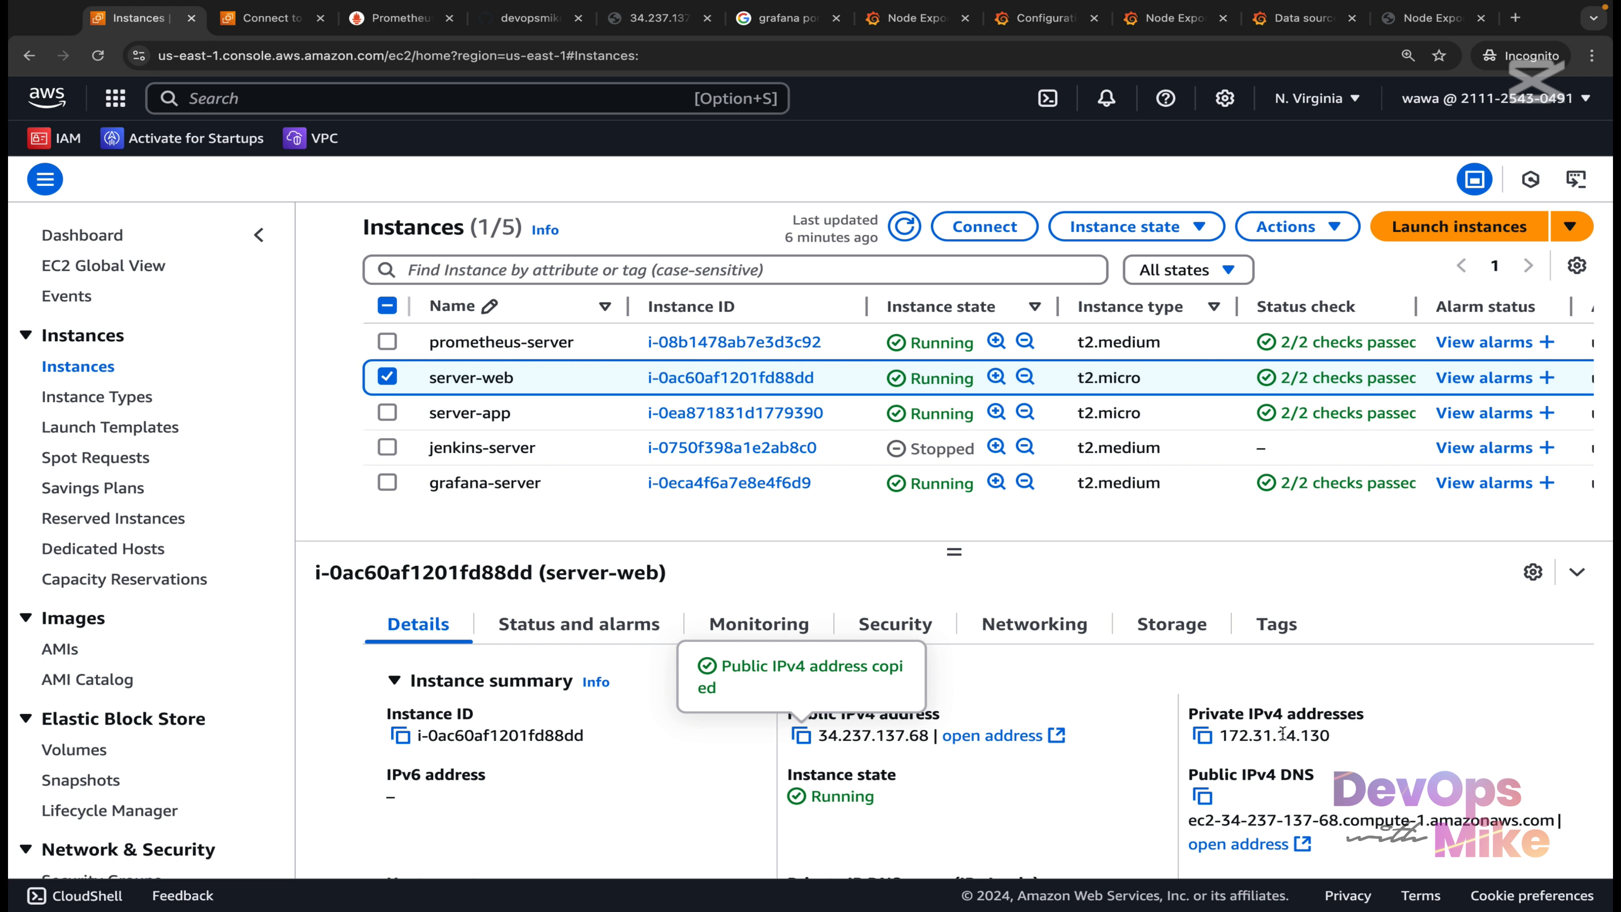
{"action": "left_click", "coordinate": [917, 19]}
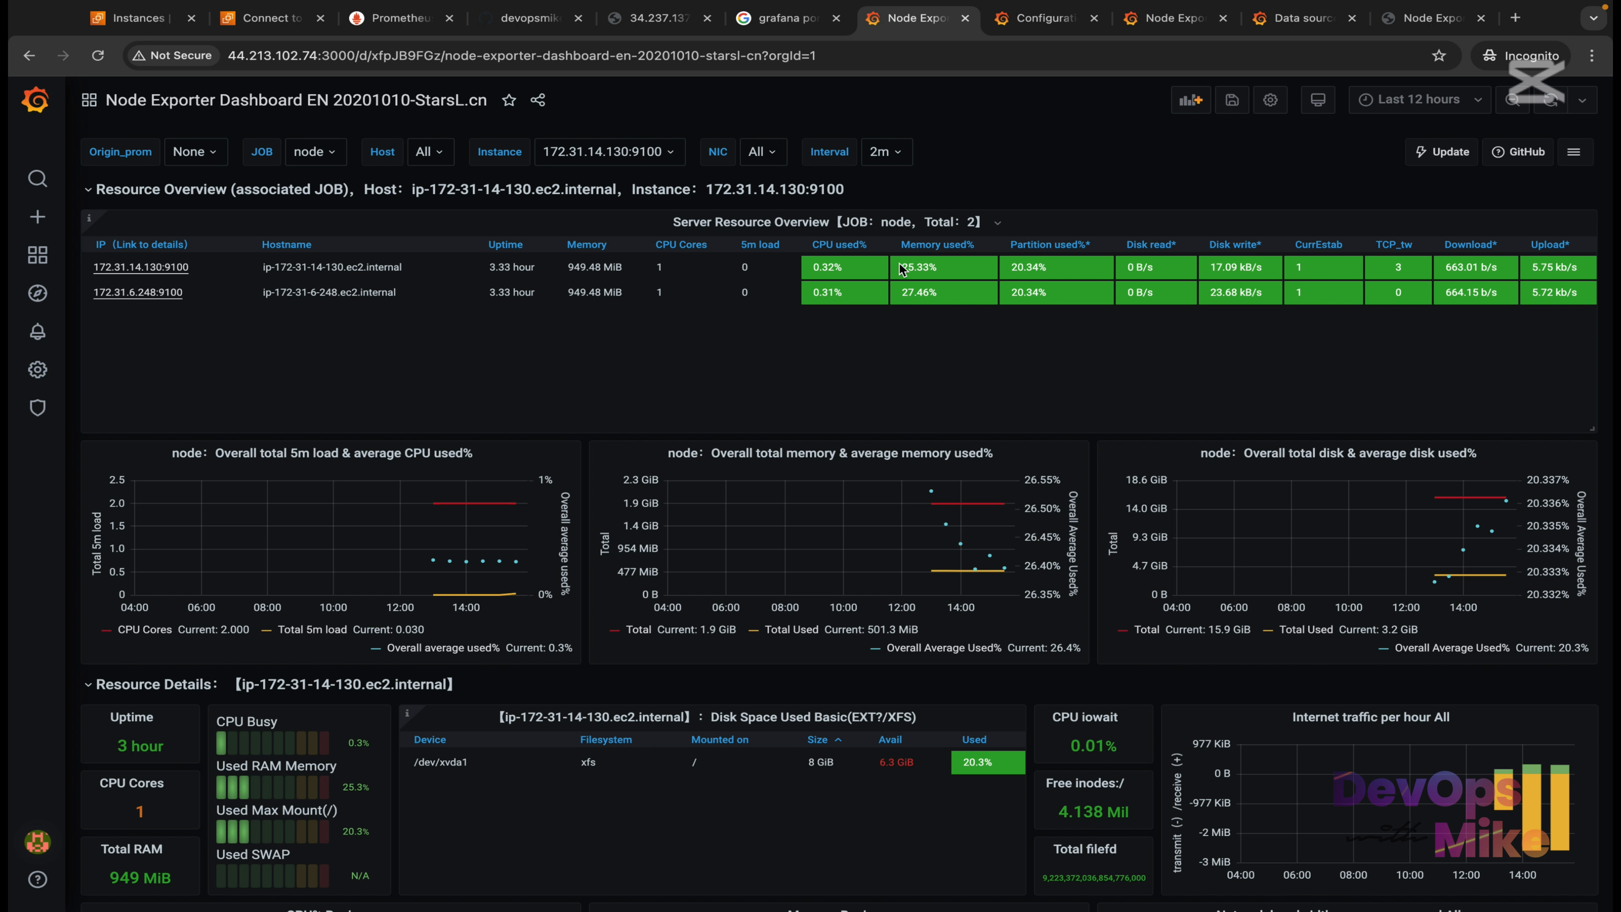
Open the Metrics page of server-web's Node Exporter and look through the raw metrics.
{"action": "left_click", "coordinate": [1424, 26]}
{"action": "left_click", "coordinate": [39, 143]}
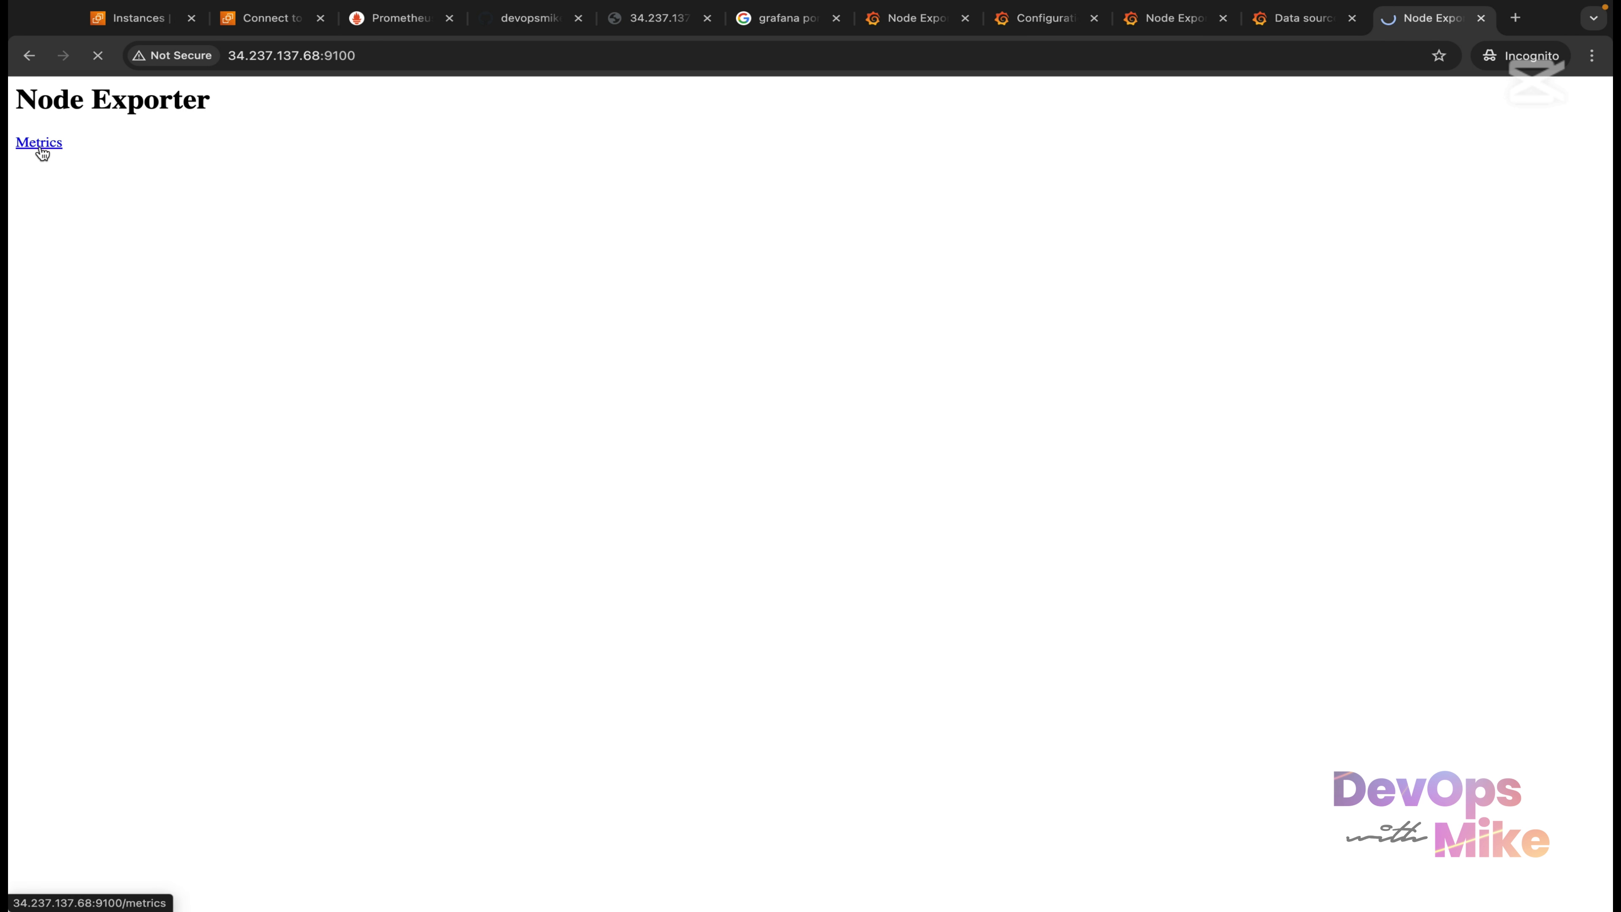
{"action": "scroll", "coordinate": [175, 553], "scroll_direction": "down", "scroll_amount": 10}
{"action": "scroll", "coordinate": [176, 553], "scroll_direction": "down", "scroll_amount": 15}
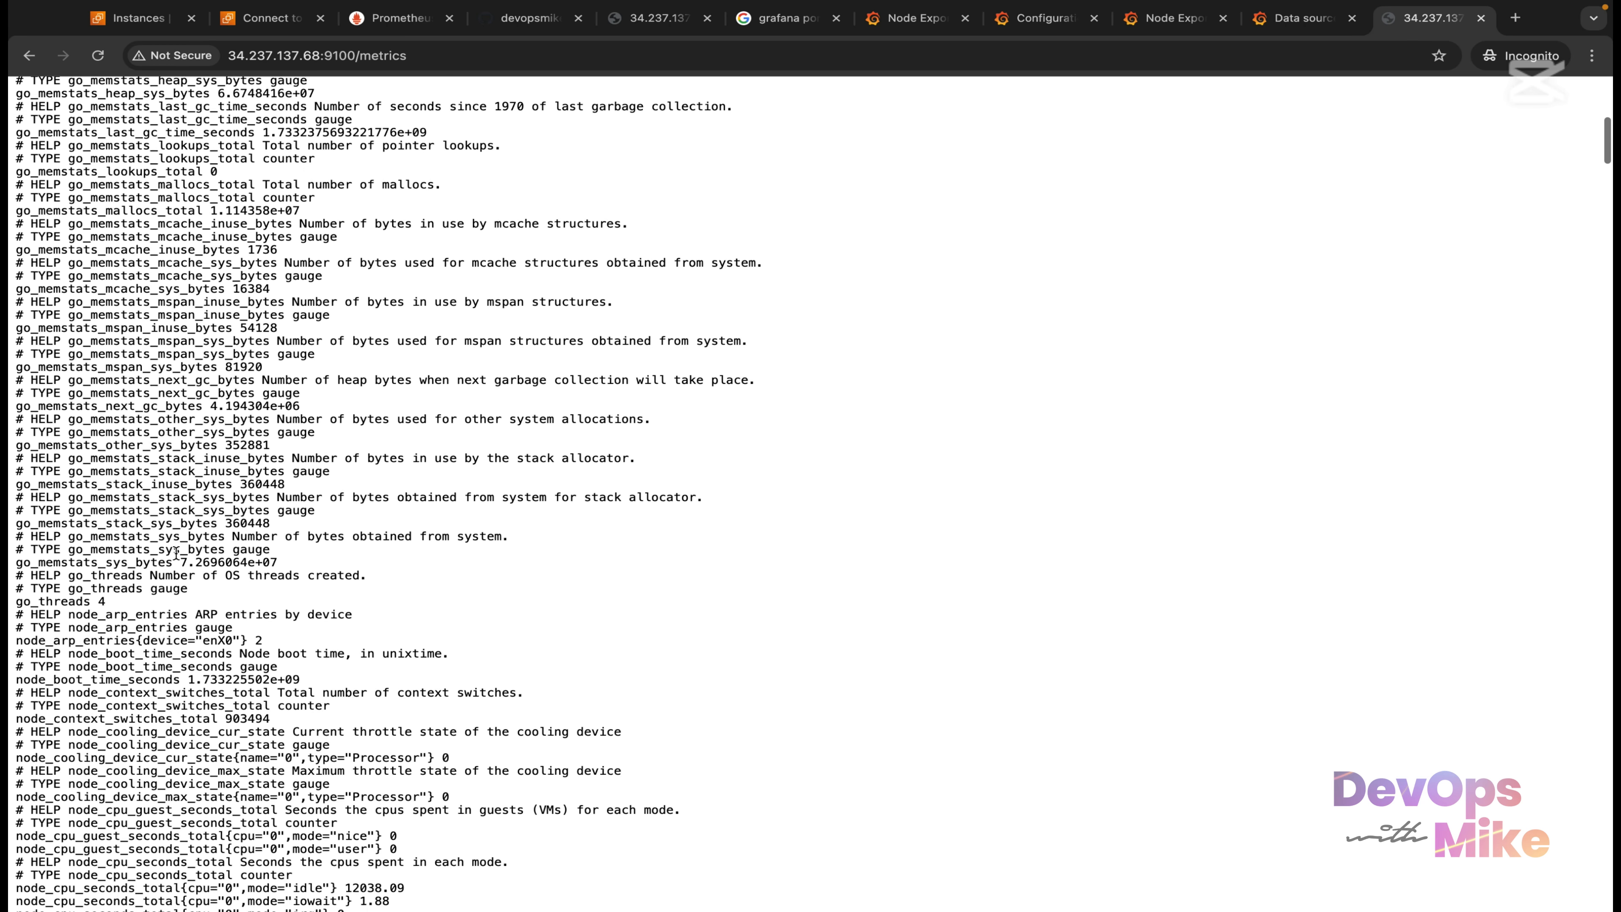
{"action": "scroll", "coordinate": [175, 553], "scroll_direction": "down", "scroll_amount": 20}
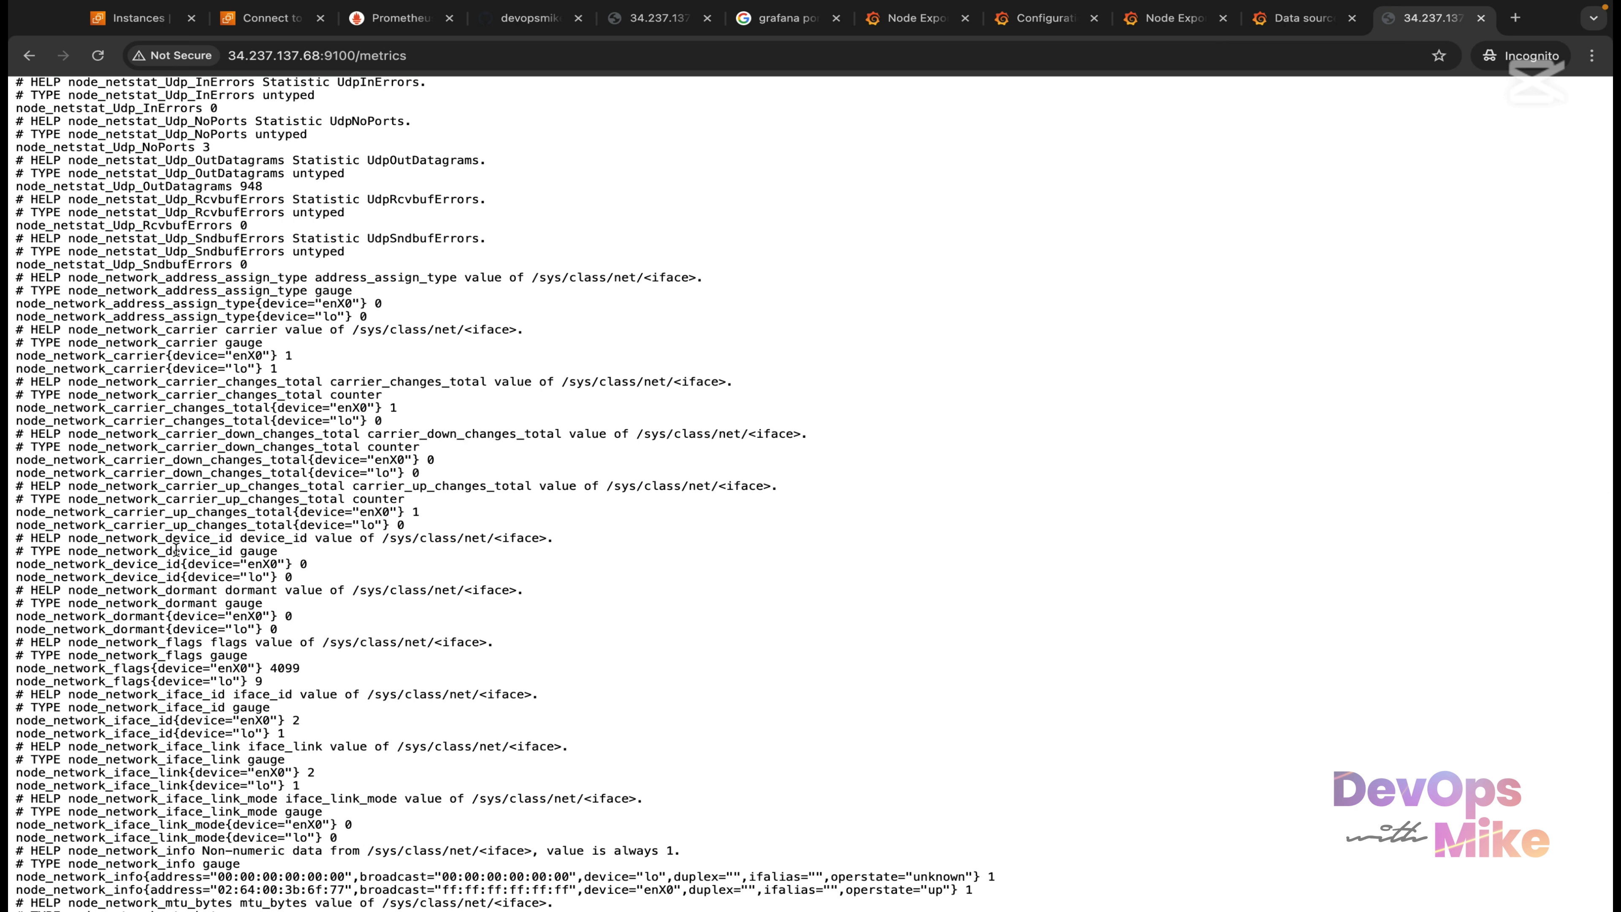
{"action": "scroll", "coordinate": [166, 769], "scroll_direction": "down", "scroll_amount": 15}
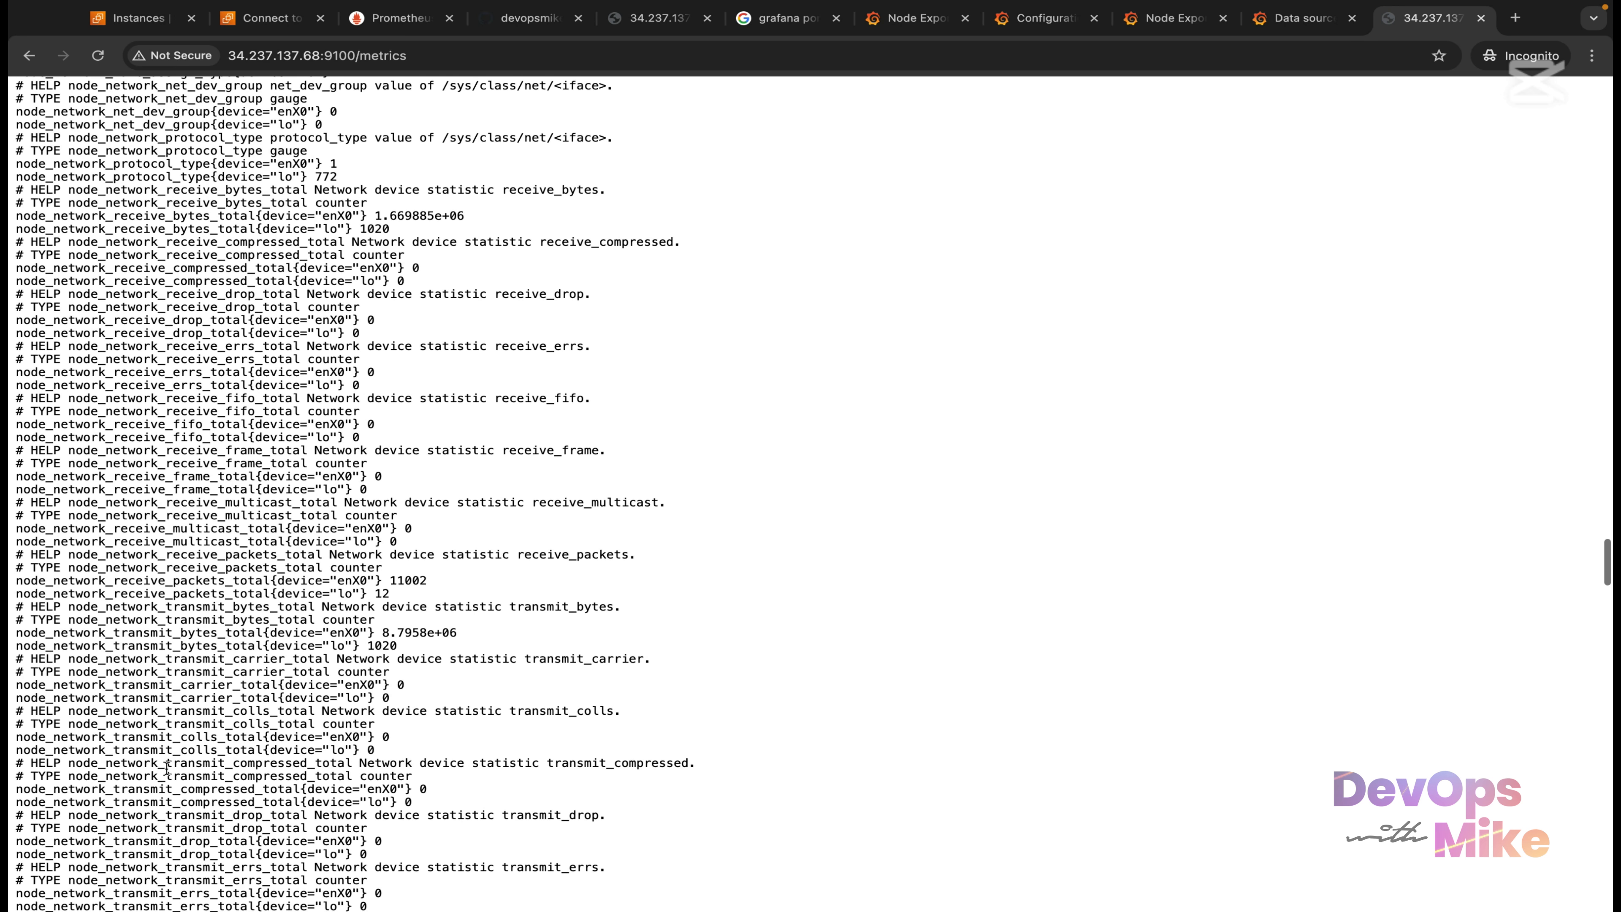
{"action": "scroll", "coordinate": [165, 768], "scroll_direction": "down", "scroll_amount": 5}
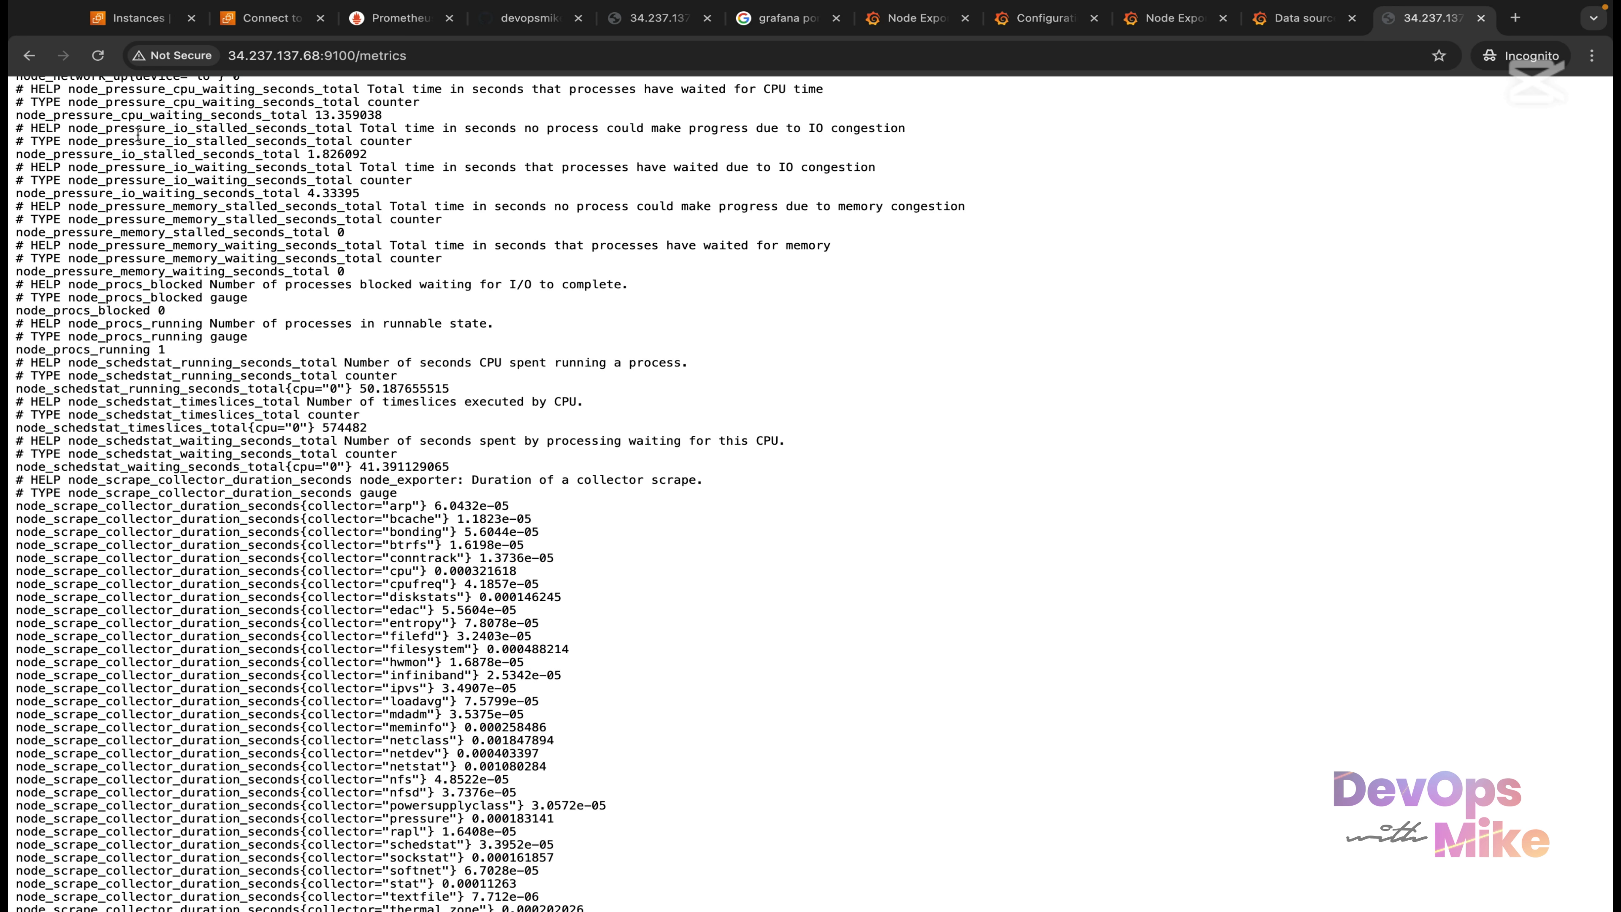
Compare the Grafana dashboard's server overview with the raw metrics on server-web's Node Exporter page.
{"action": "left_click", "coordinate": [903, 19]}
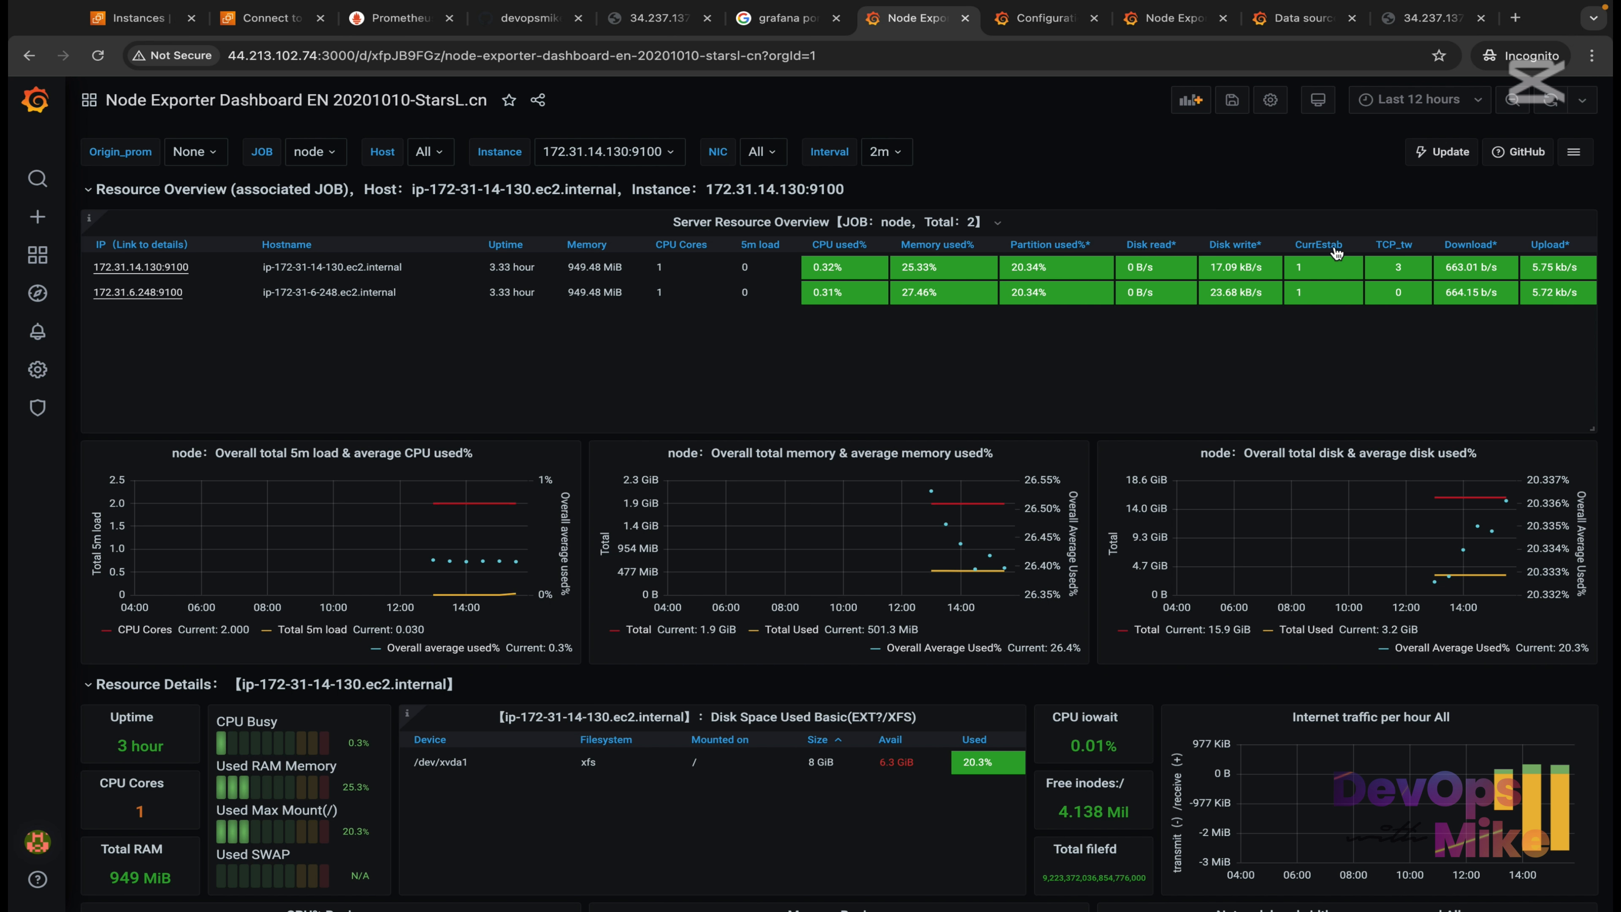
{"action": "left_click", "coordinate": [1436, 19]}
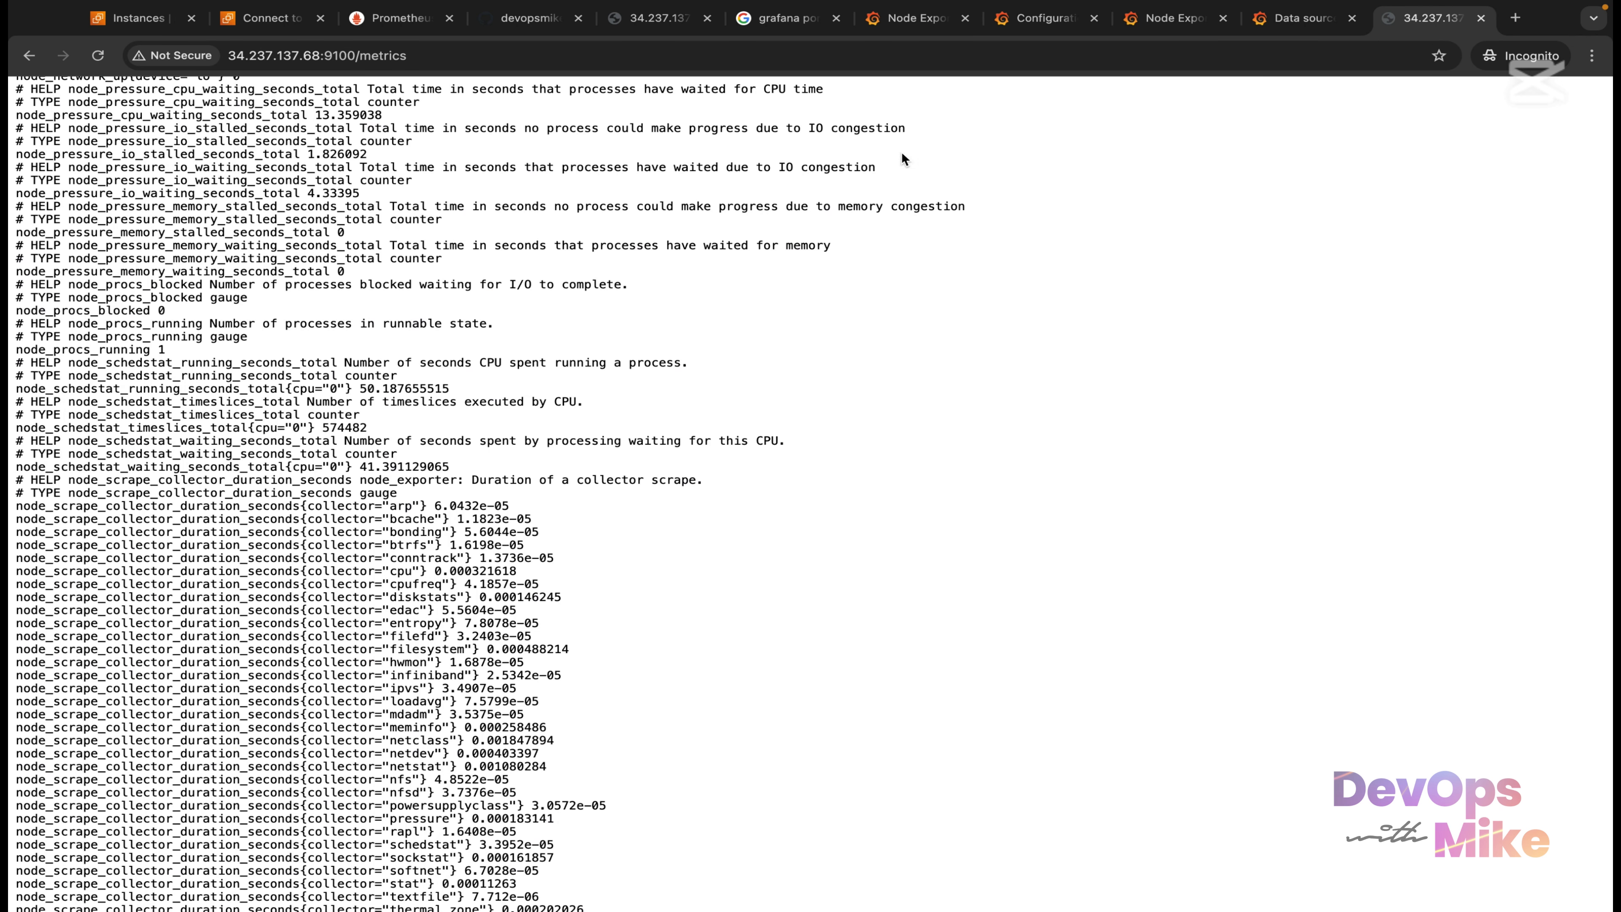
{"action": "scroll", "coordinate": [373, 327], "scroll_direction": "down", "scroll_amount": 10}
{"action": "scroll", "coordinate": [373, 327], "scroll_direction": "up", "scroll_amount": 10}
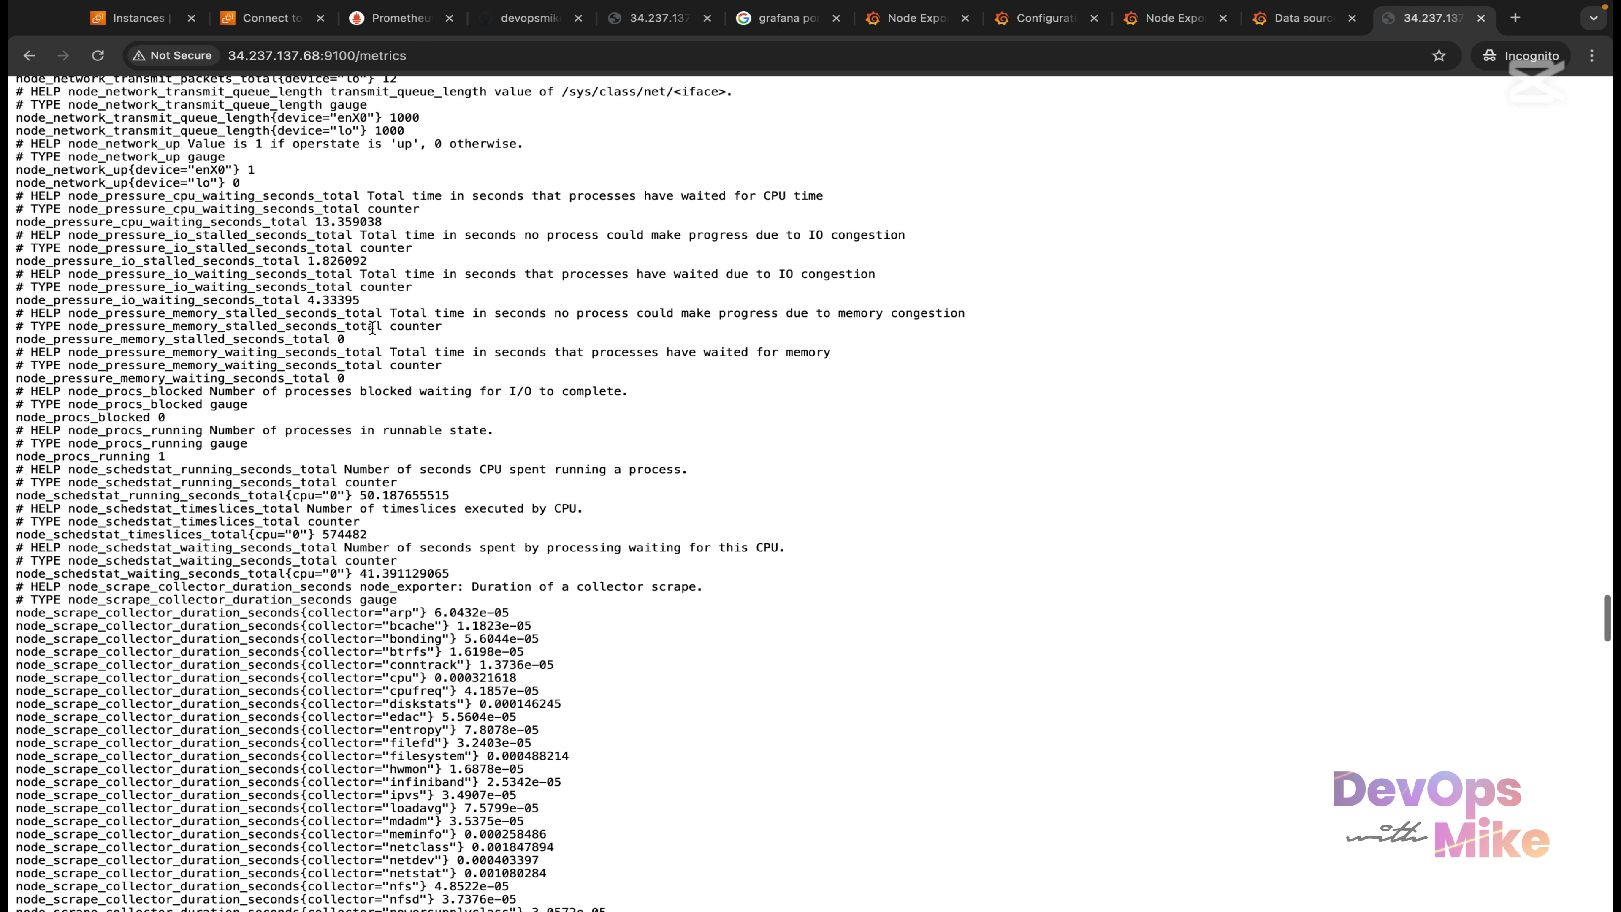
Look at the dashboard's JOB filter options and compare them with the job name on the Prometheus Targets page.
{"action": "left_click", "coordinate": [919, 19]}
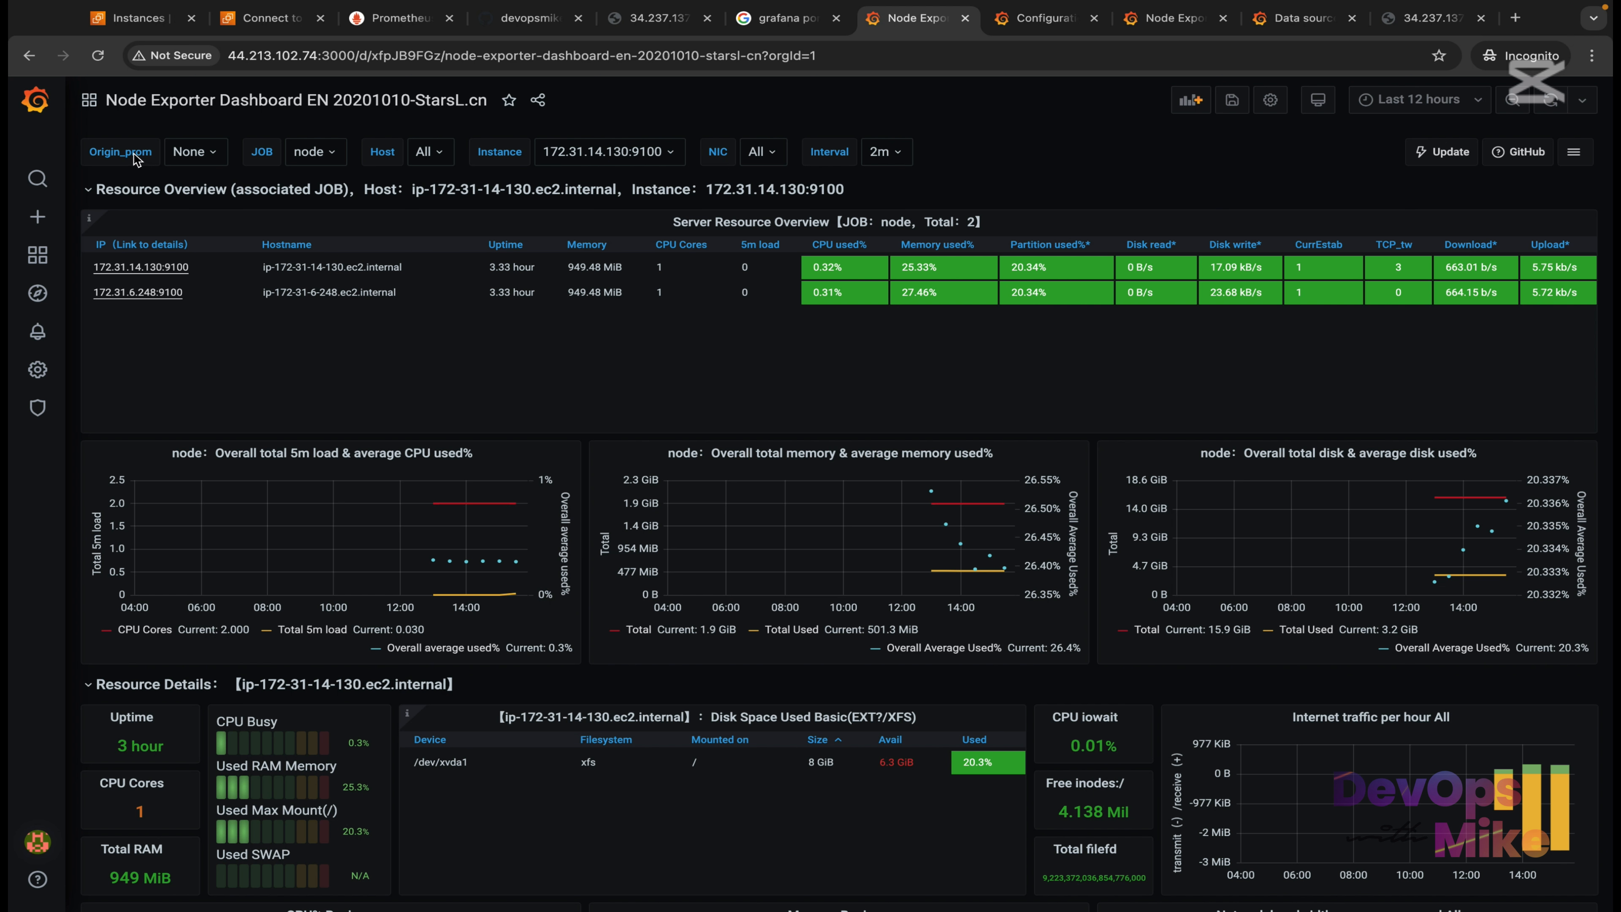
{"action": "left_click", "coordinate": [332, 154]}
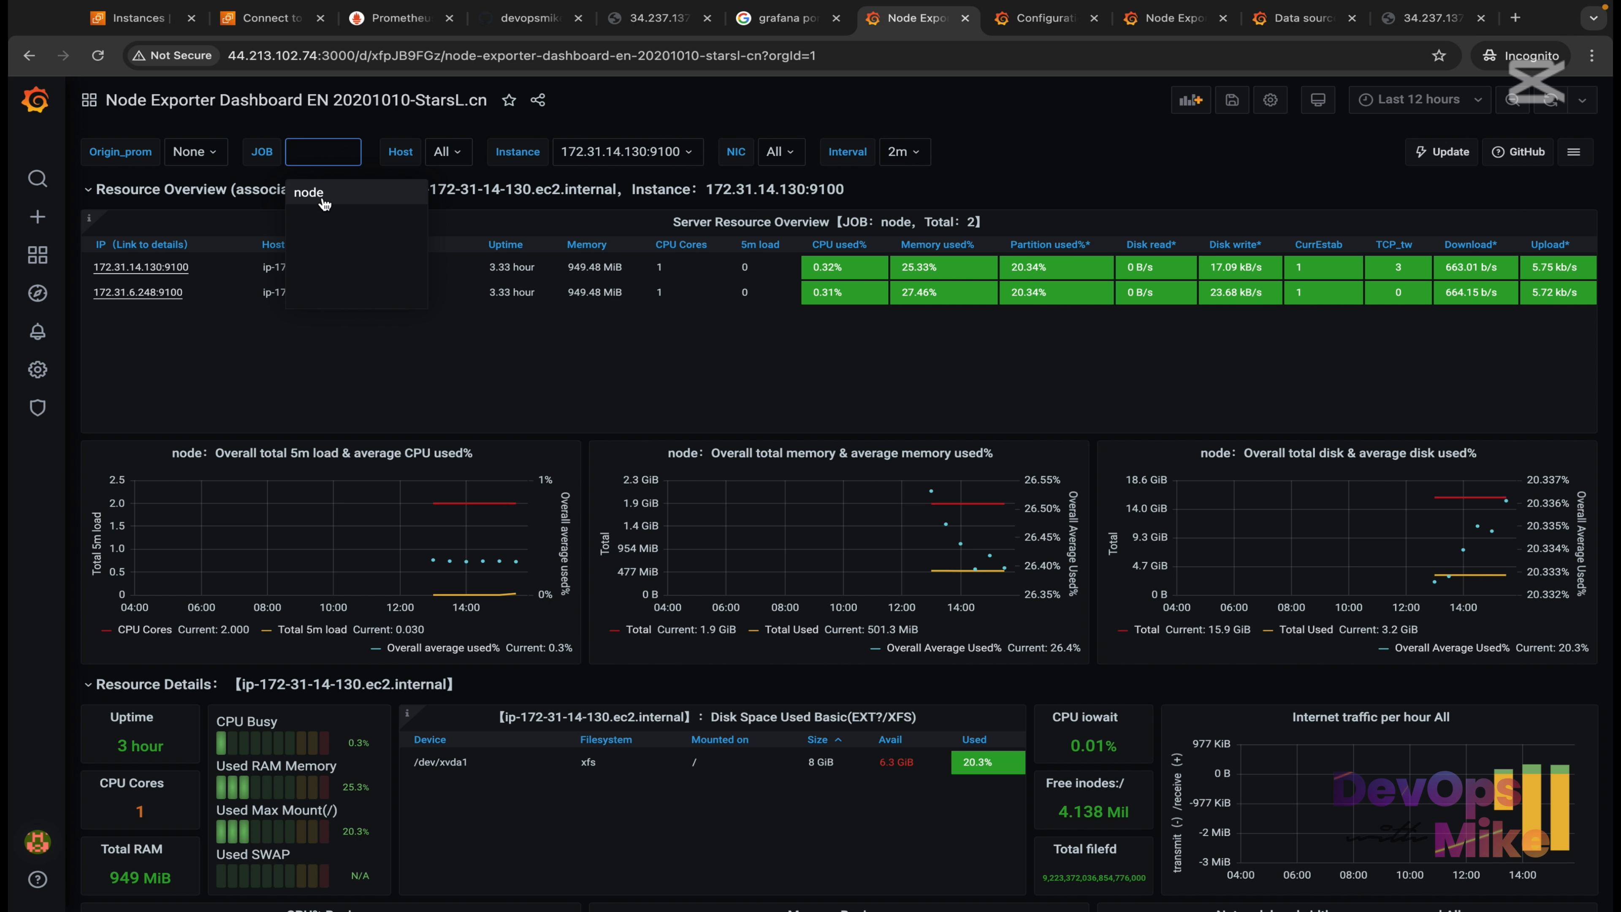
{"action": "left_click", "coordinate": [401, 19]}
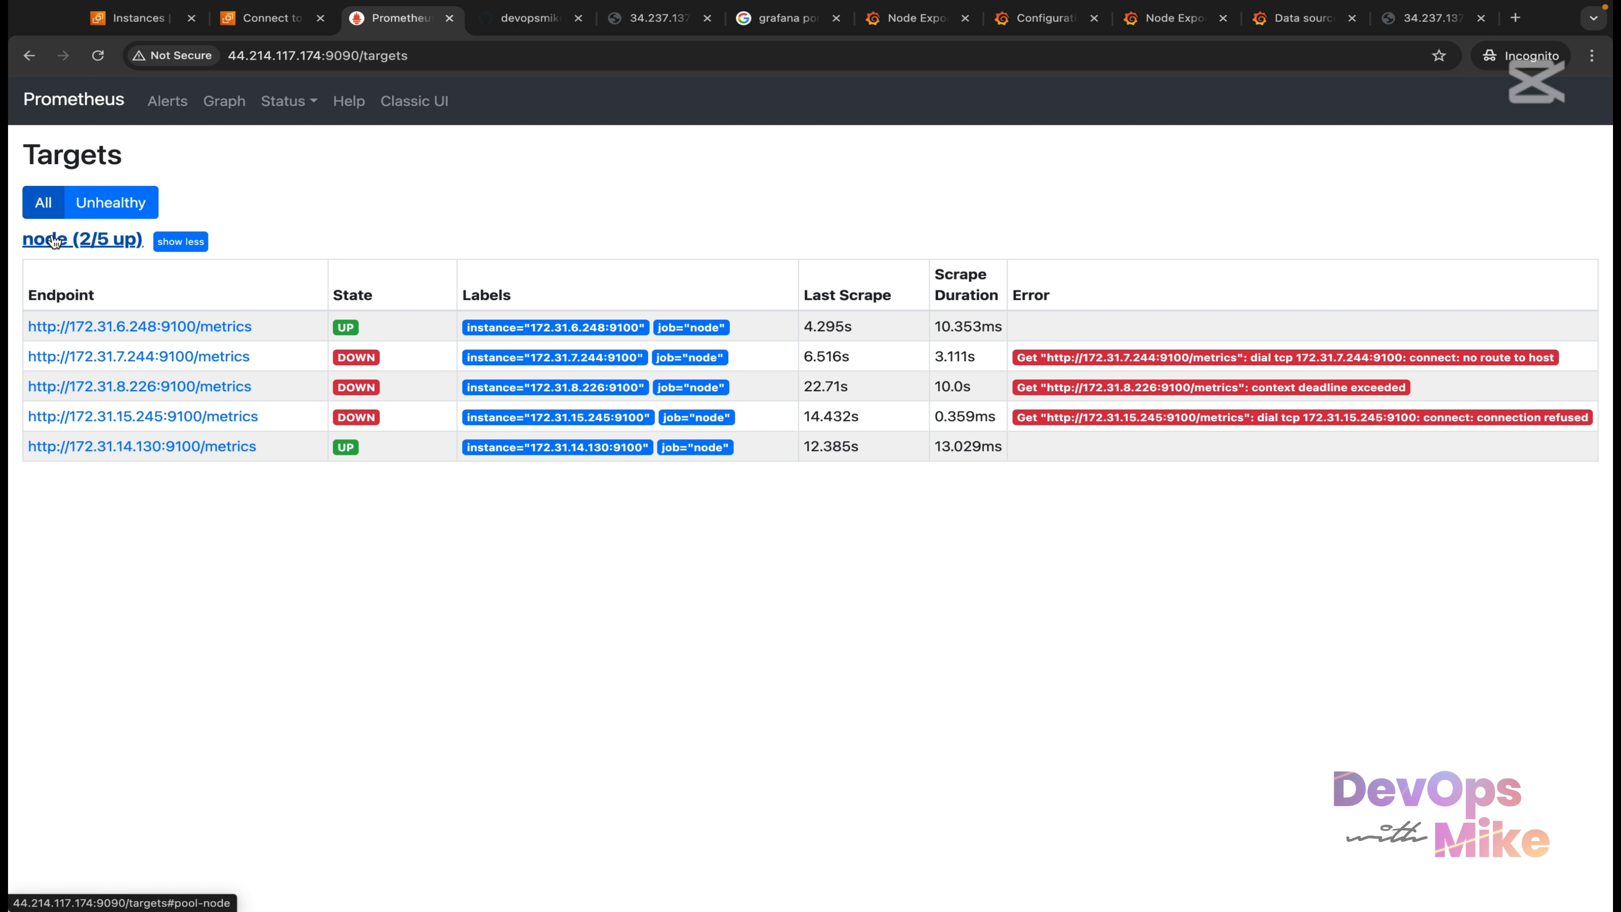
{"action": "left_click", "coordinate": [917, 18]}
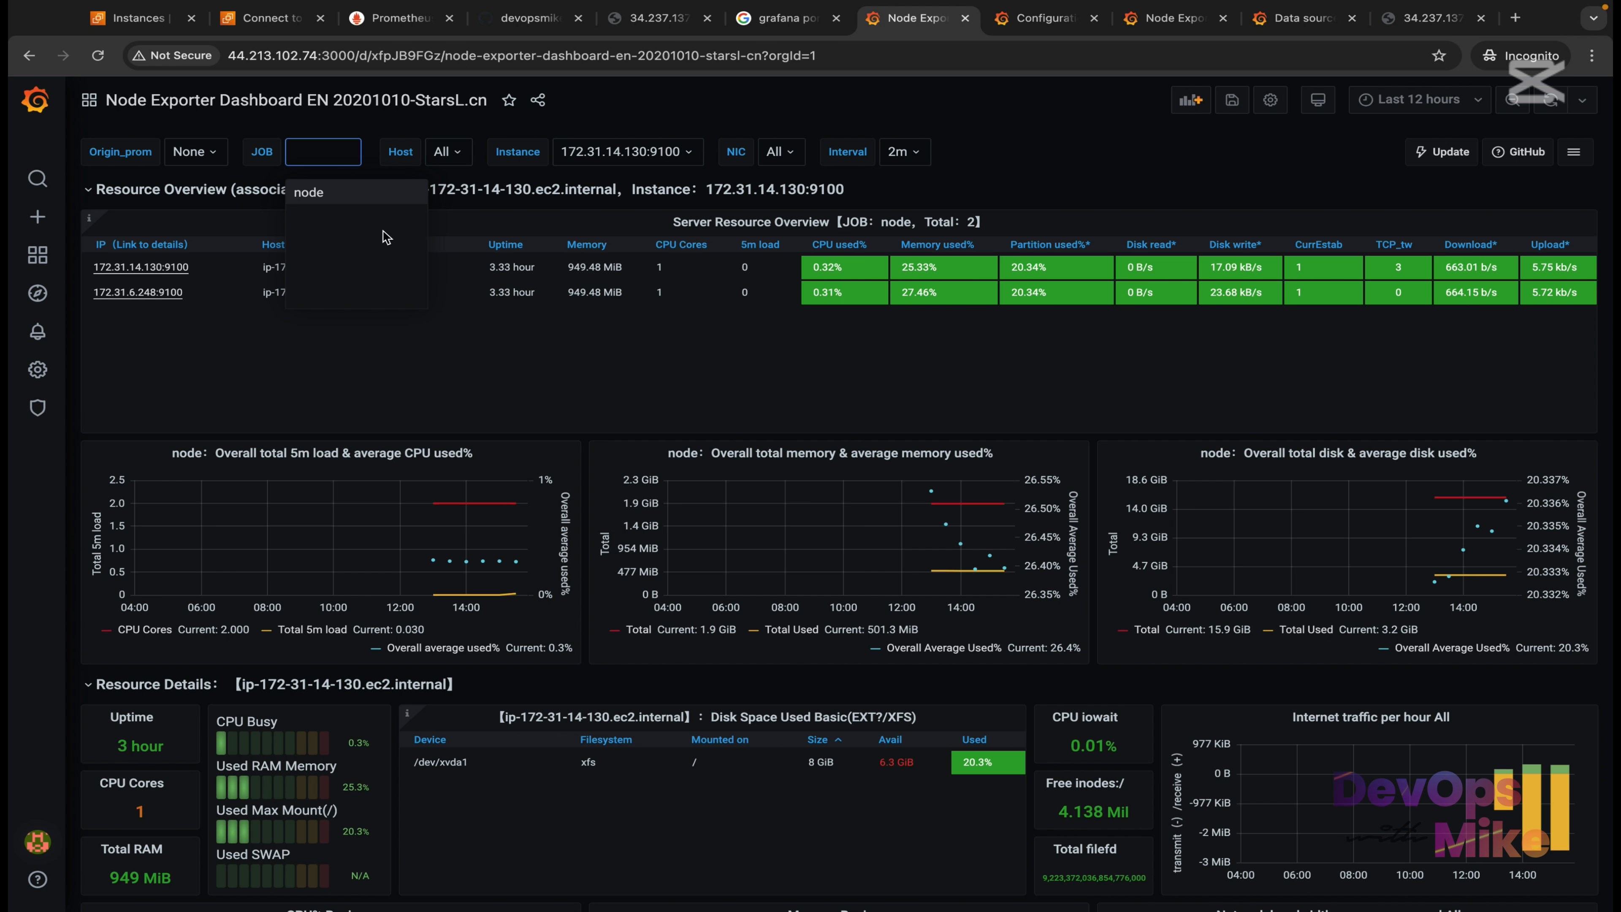
{"action": "left_click", "coordinate": [539, 161]}
Filter the dashboard to host ip-172-31-14-130.ec2.internal and examine its load, memory, disk and resource detail panels.
{"action": "left_click", "coordinate": [437, 158]}
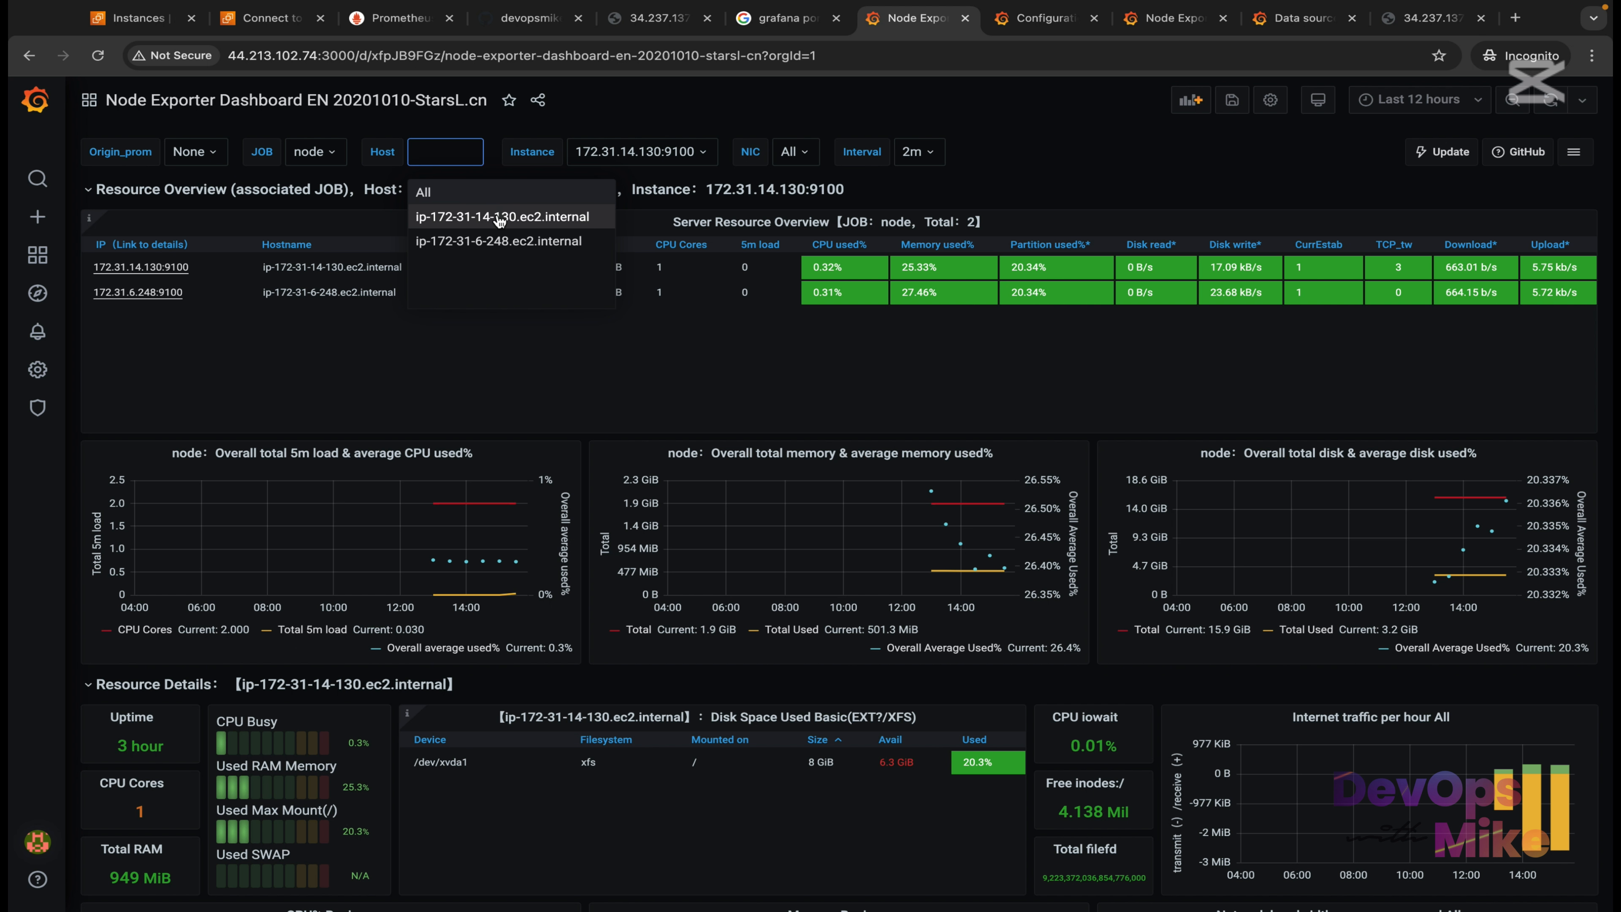
{"action": "left_click", "coordinate": [501, 218]}
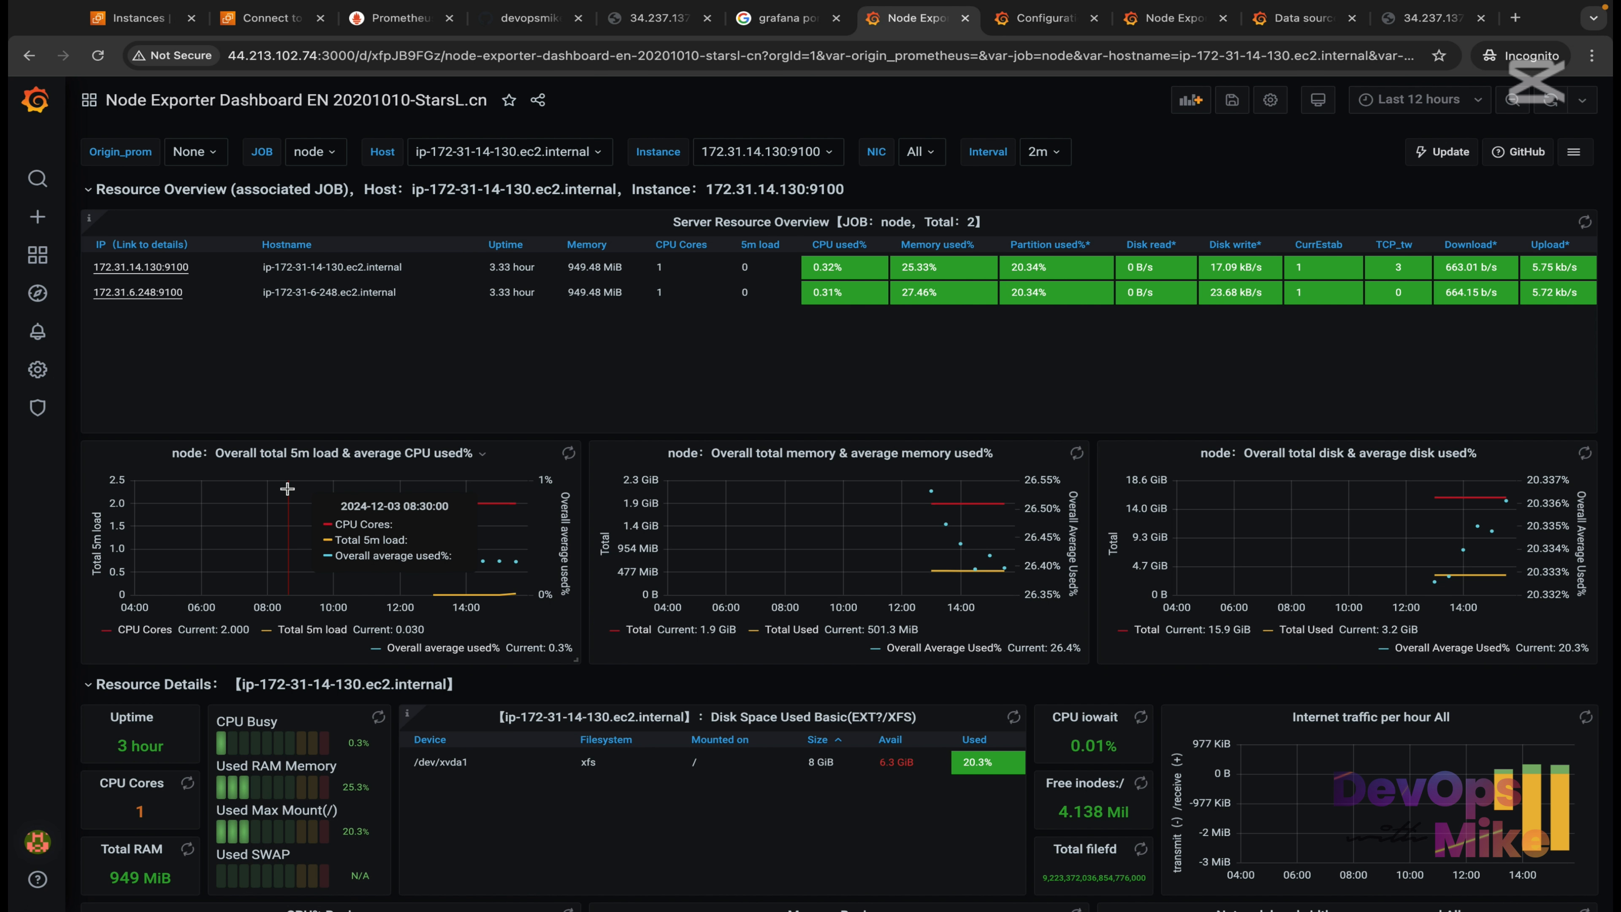
{"action": "scroll", "coordinate": [272, 535], "scroll_direction": "down", "scroll_amount": 4}
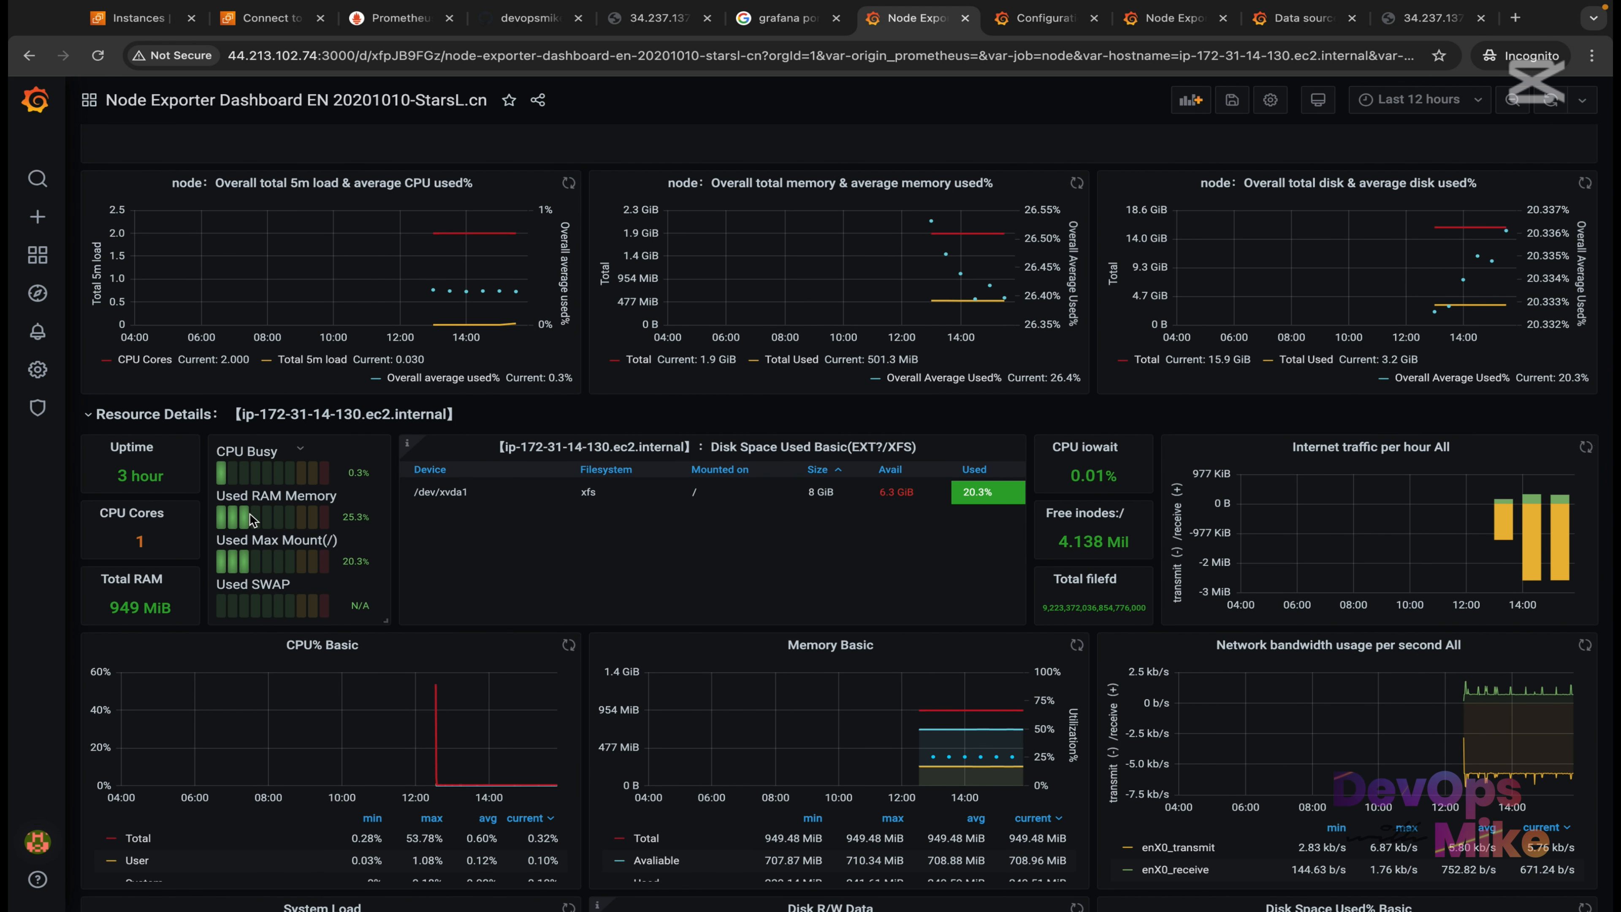
{"action": "scroll", "coordinate": [348, 455], "scroll_direction": "up", "scroll_amount": 1}
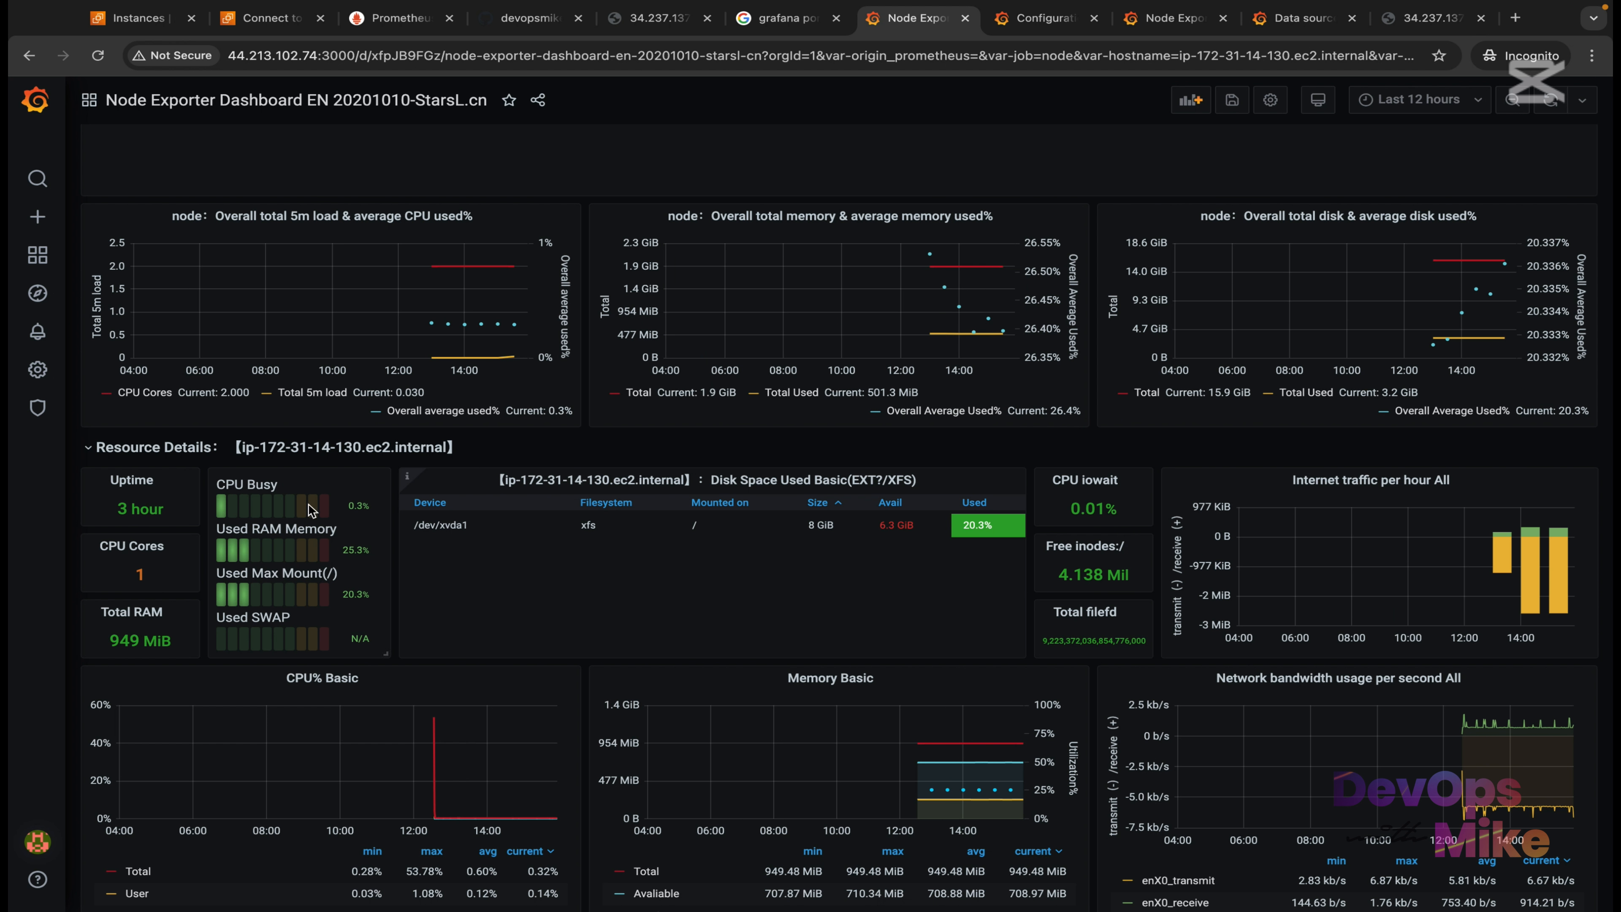
{"action": "scroll", "coordinate": [281, 515], "scroll_direction": "up", "scroll_amount": 3}
{"action": "scroll", "coordinate": [154, 521], "scroll_direction": "down", "scroll_amount": 2}
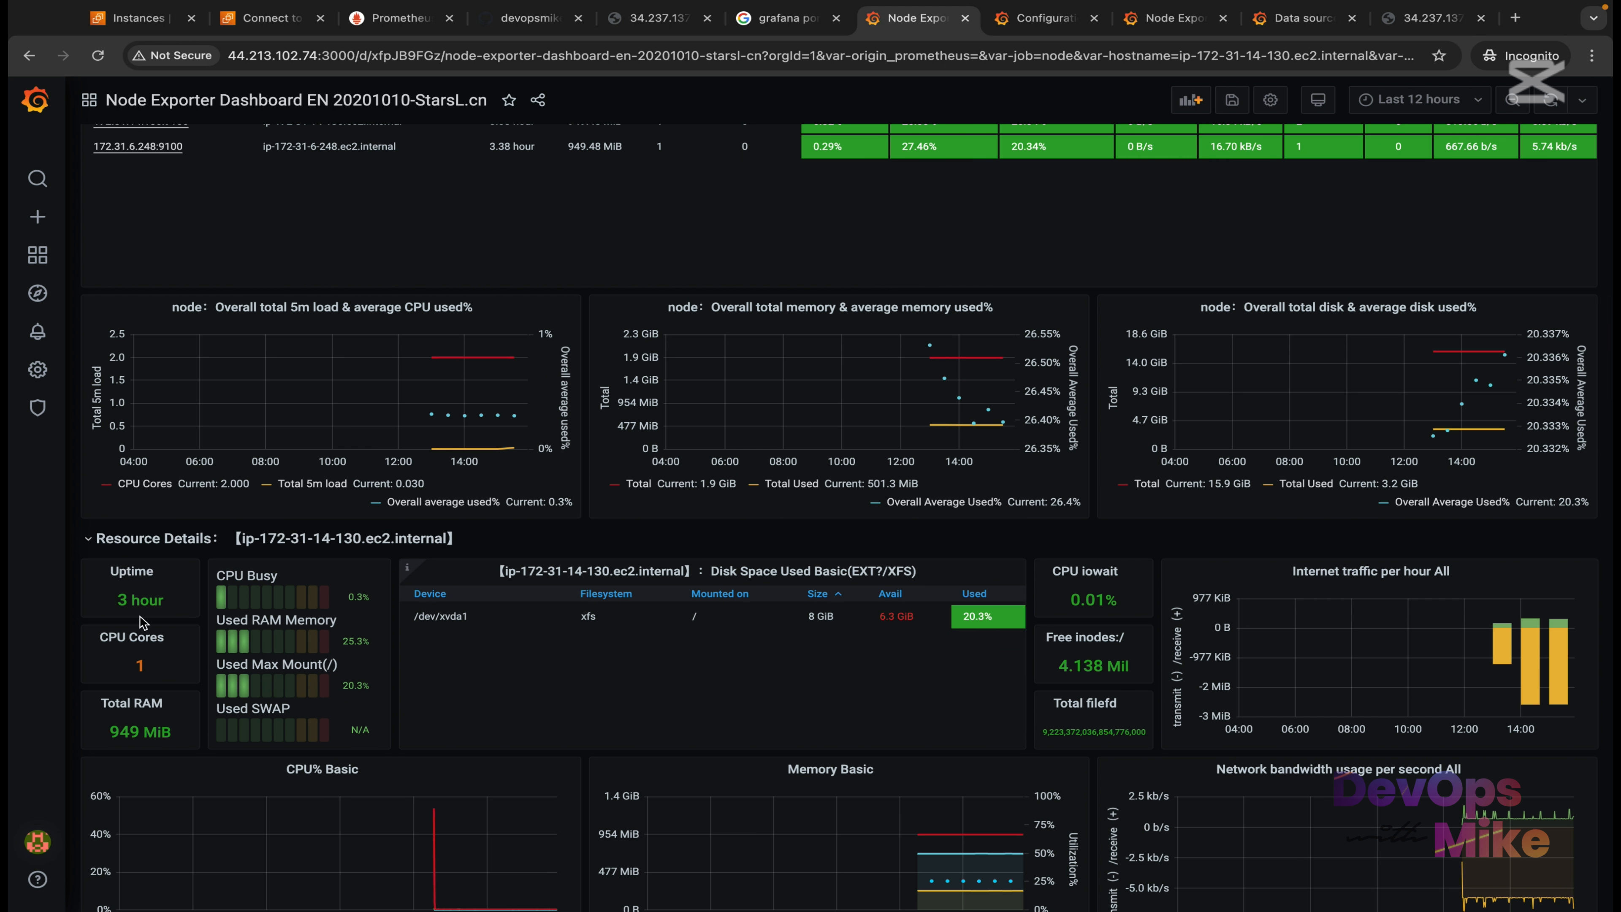
{"action": "scroll", "coordinate": [144, 510], "scroll_direction": "up", "scroll_amount": 2}
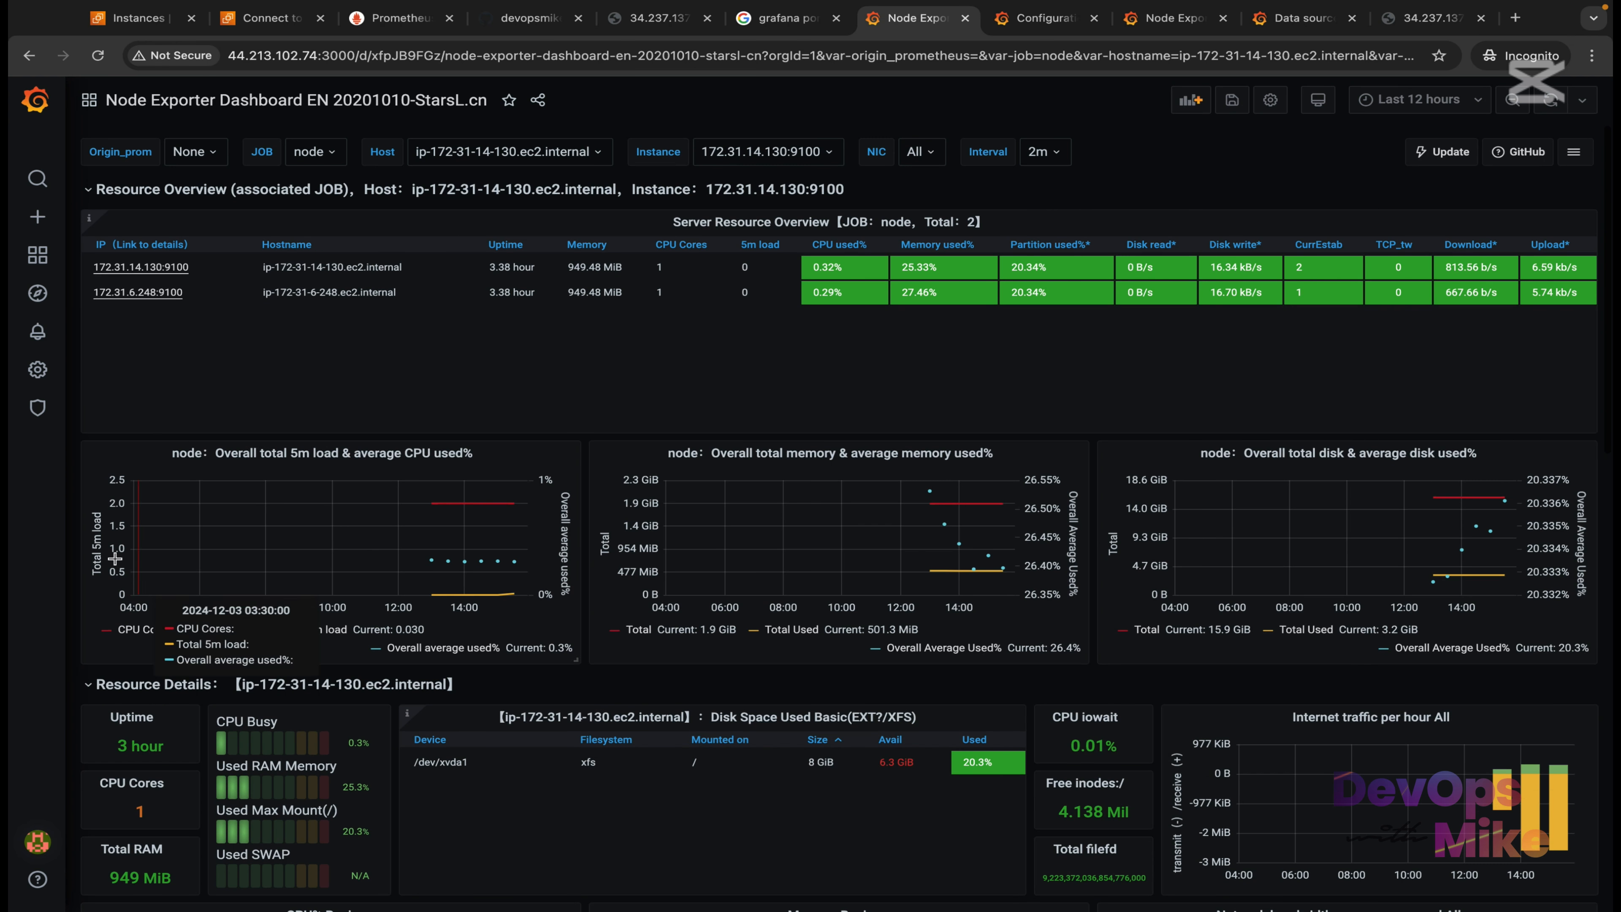
Open the details of 172.31.14.130:9100 from the server overview and match its address to server-web in the EC2 instance list.
{"action": "left_click", "coordinate": [150, 271]}
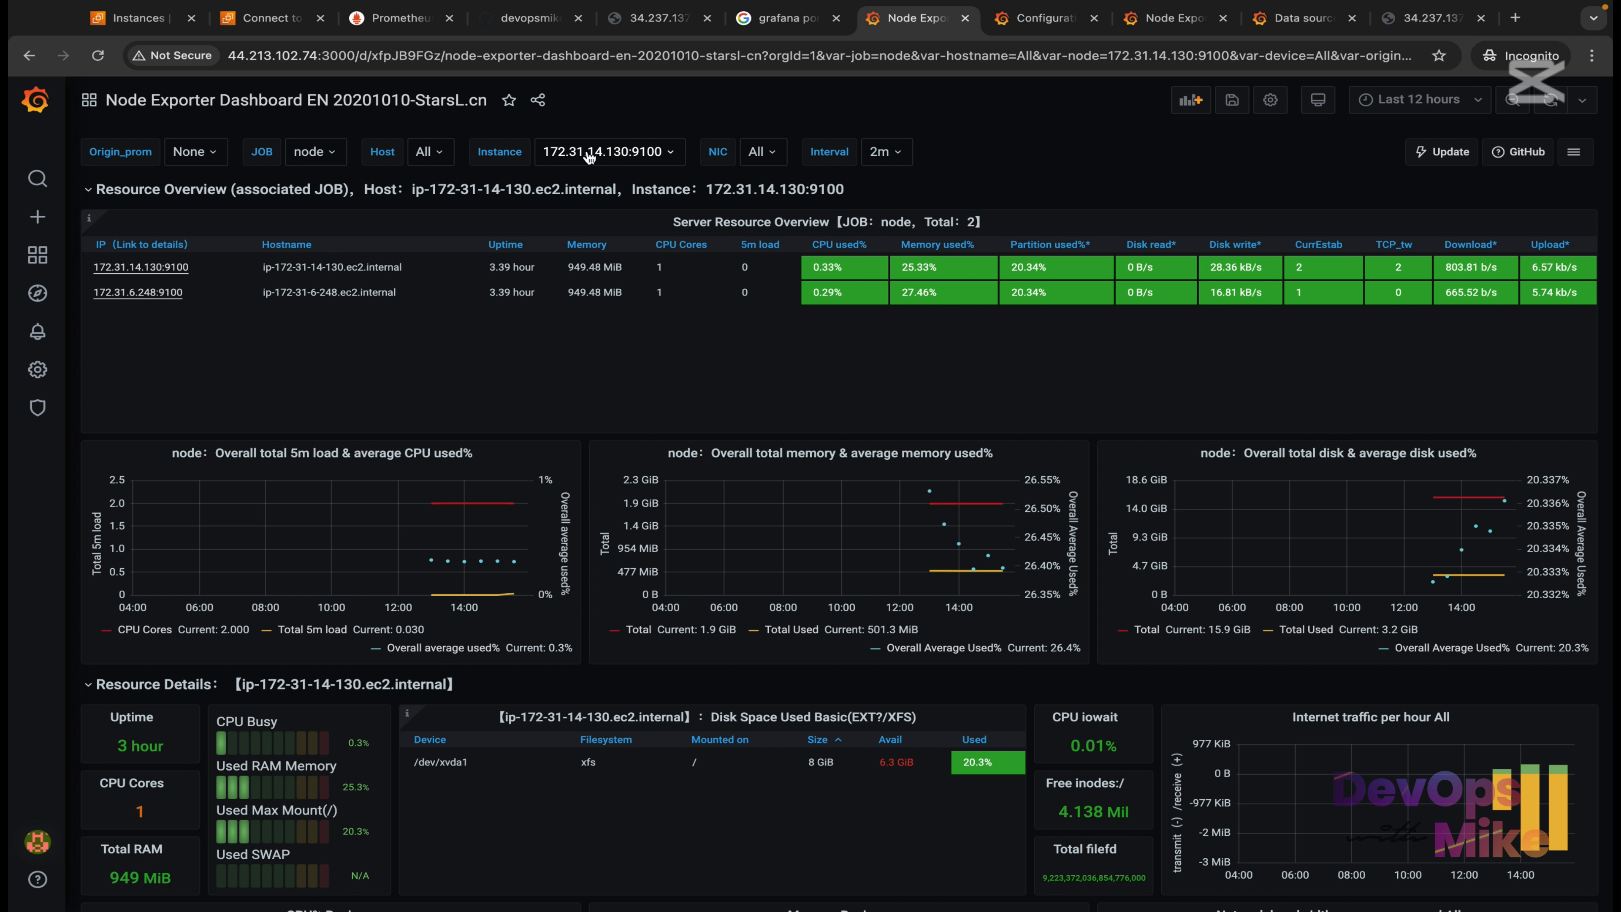
{"action": "left_click", "coordinate": [130, 18]}
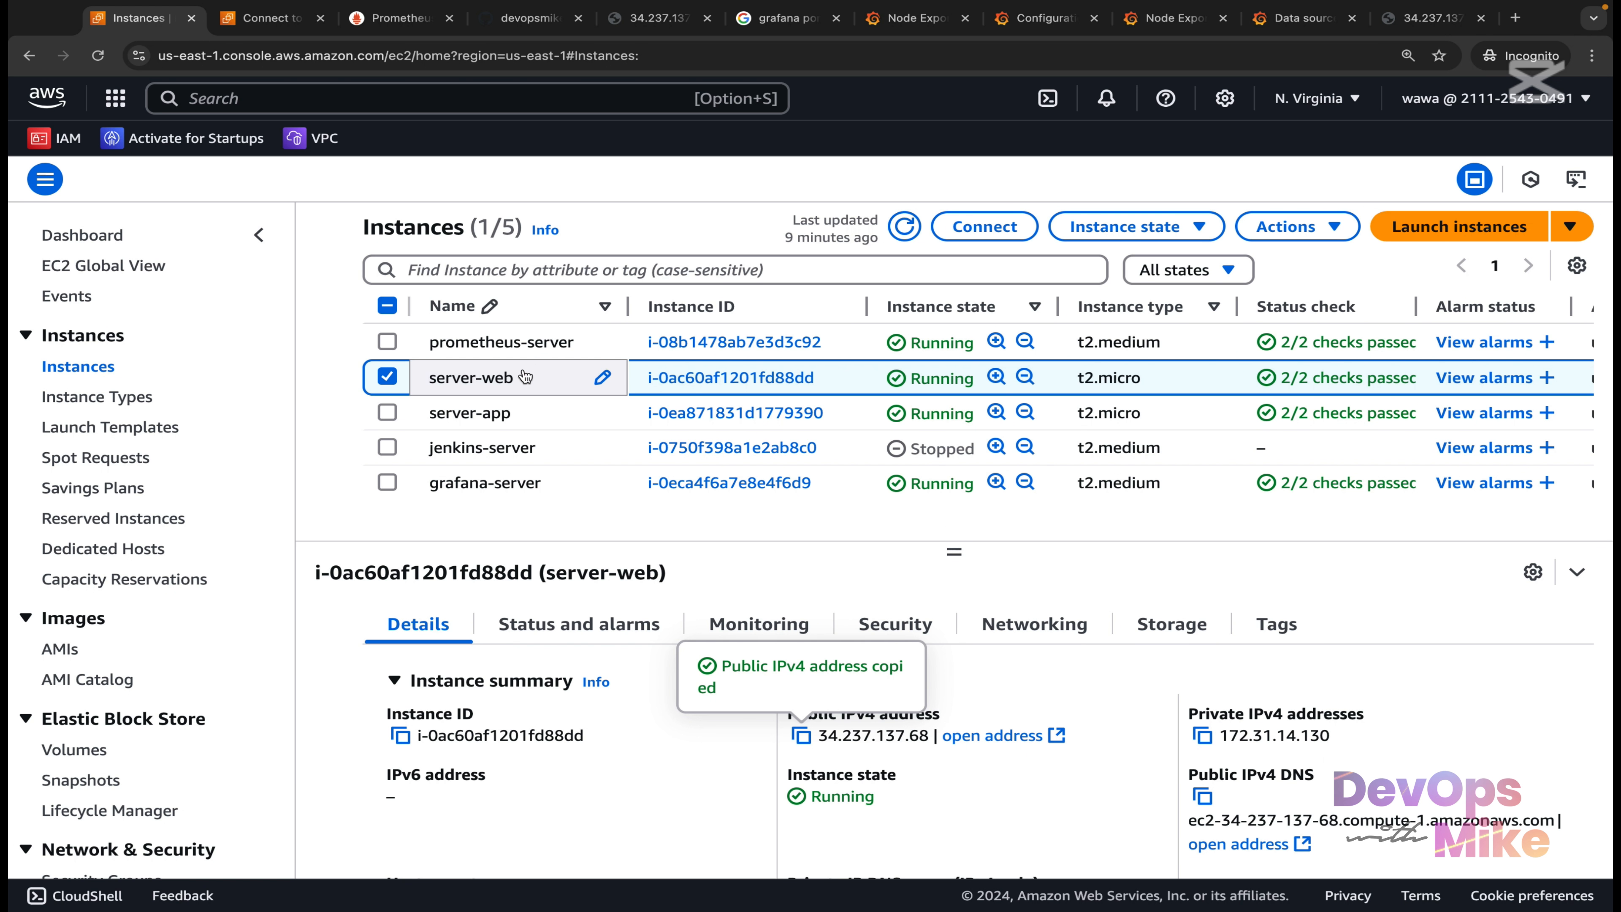
{"action": "left_click", "coordinate": [903, 26]}
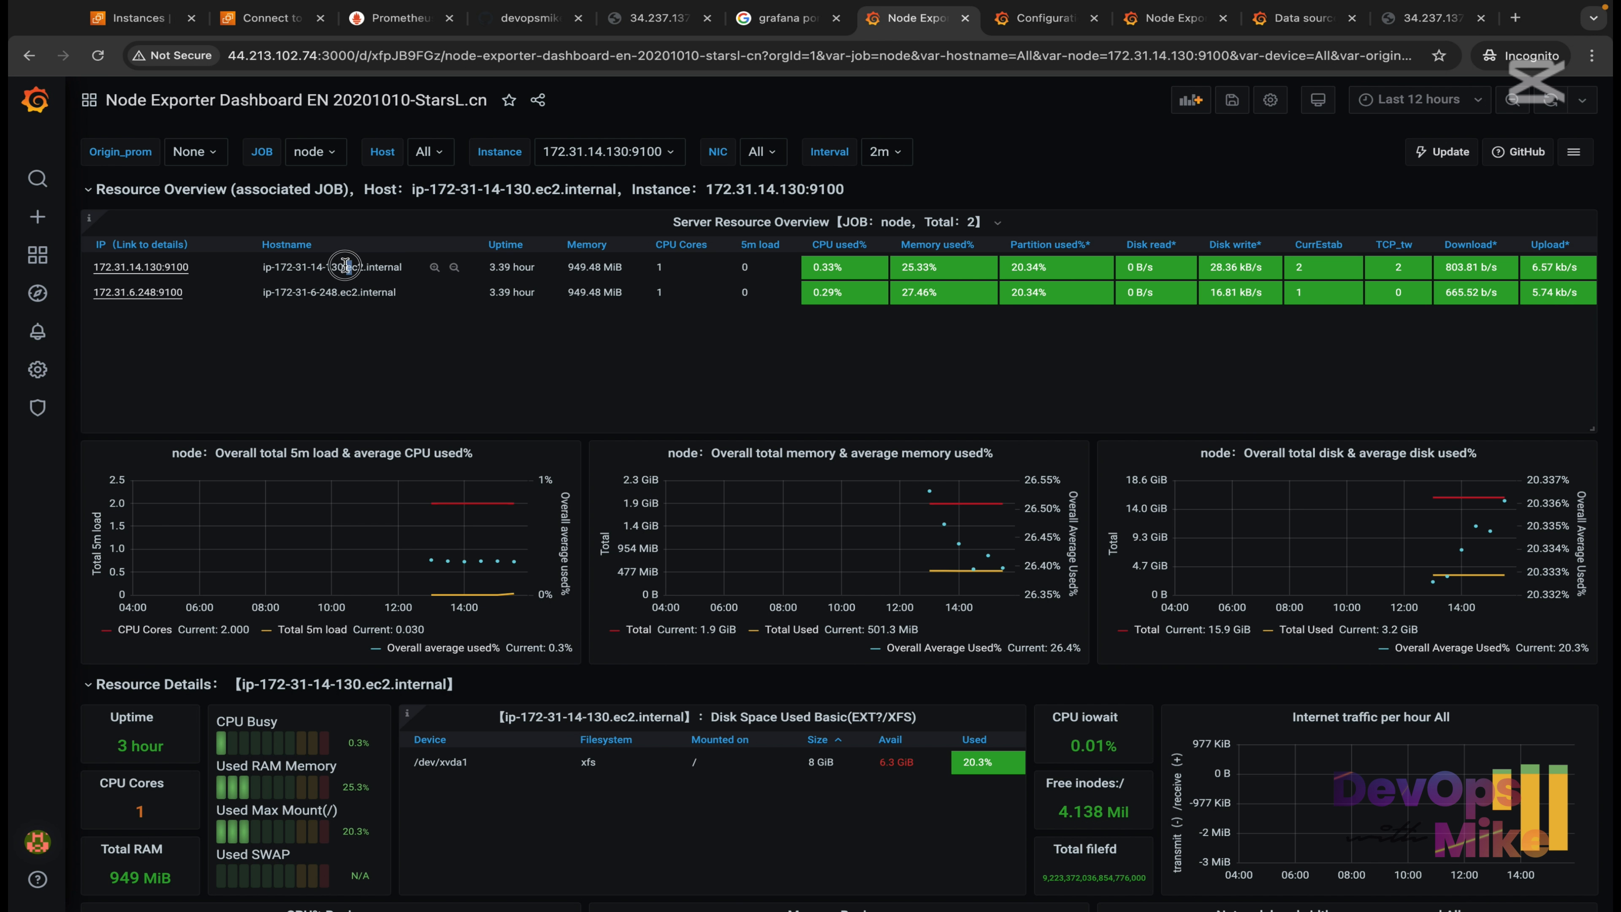
{"action": "left_click_drag", "start_coordinate": [352, 266], "coordinate": [311, 266]}
{"action": "left_click", "coordinate": [156, 268]}
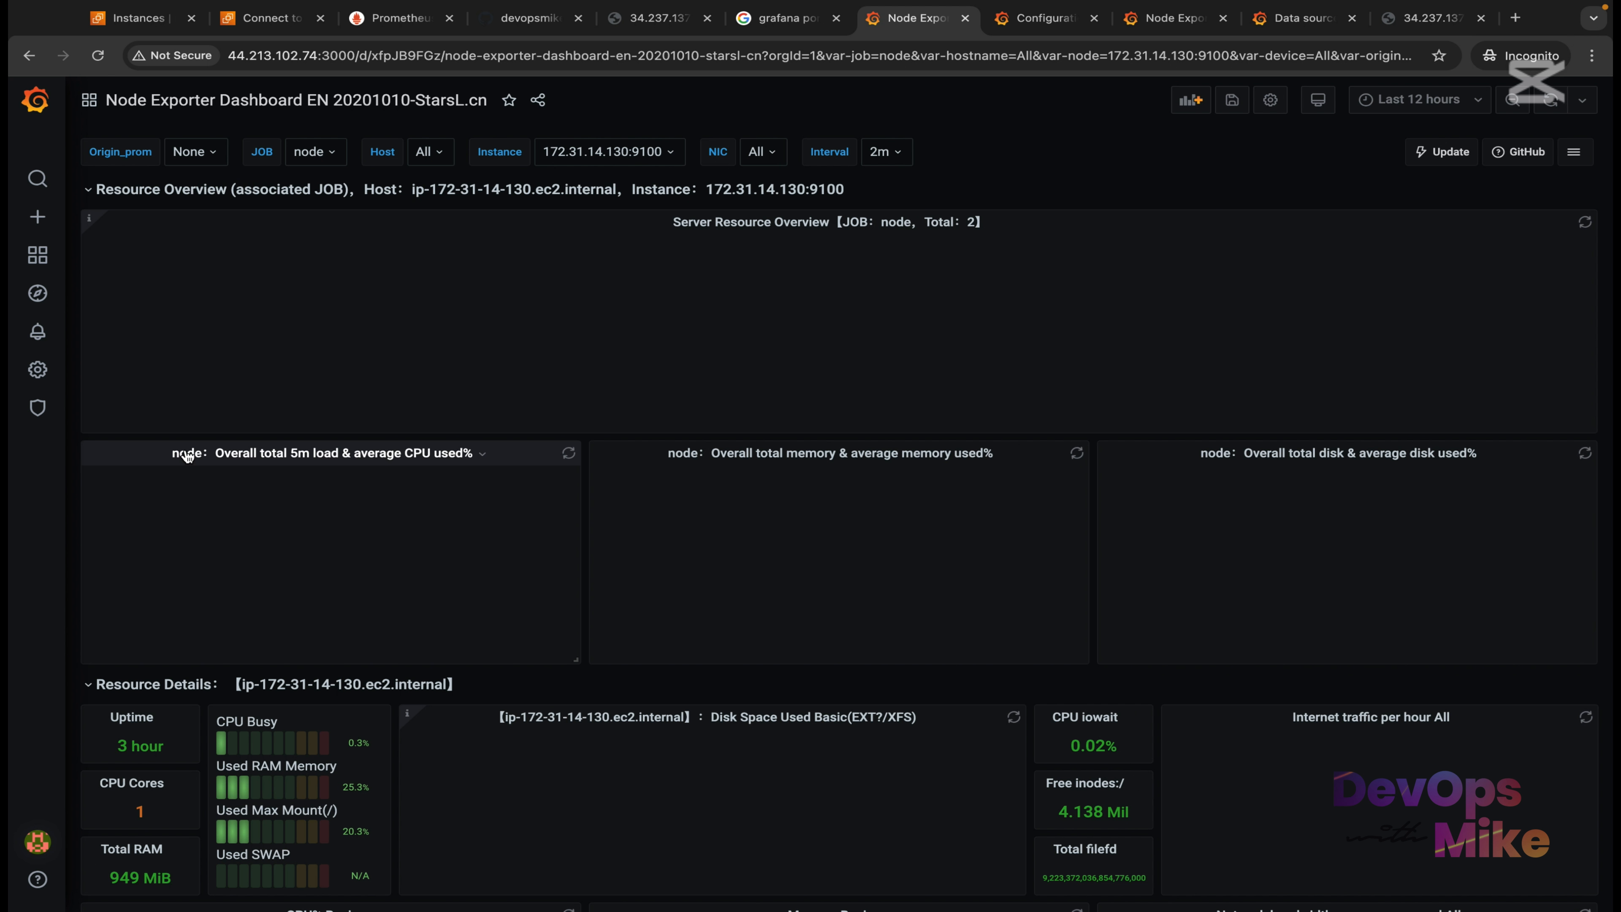
Examine the CPU, memory, disk space, network and disk I/O panels for 172.31.14.130:9100 throughout the dashboard.
{"action": "scroll", "coordinate": [236, 651], "scroll_direction": "down", "scroll_amount": 3}
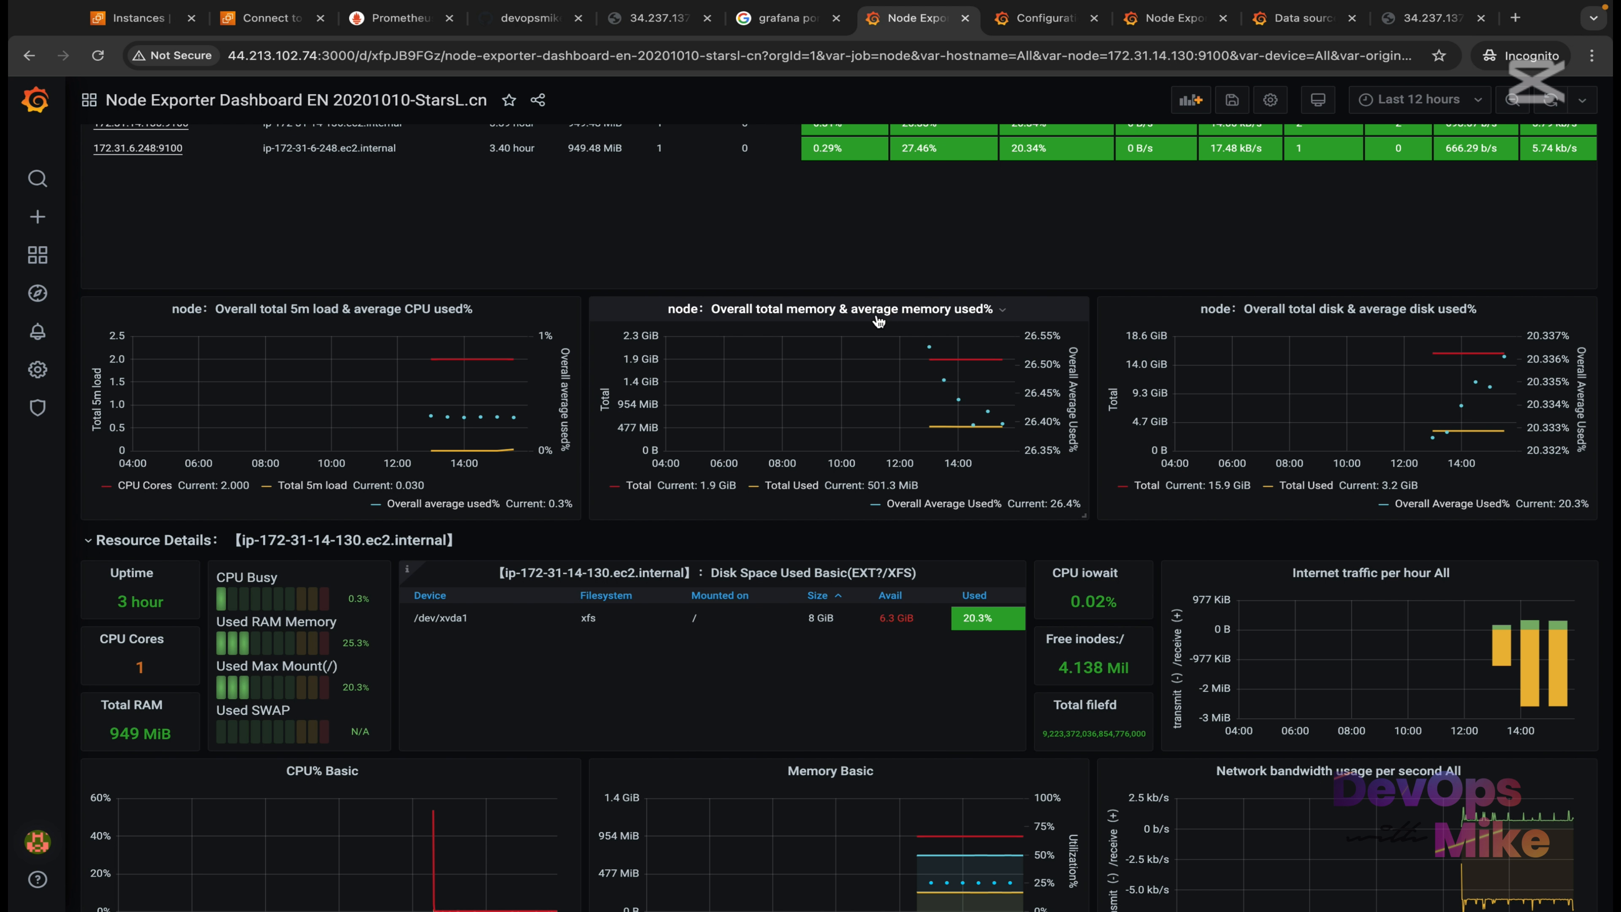
{"action": "scroll", "coordinate": [766, 447], "scroll_direction": "down", "scroll_amount": 2}
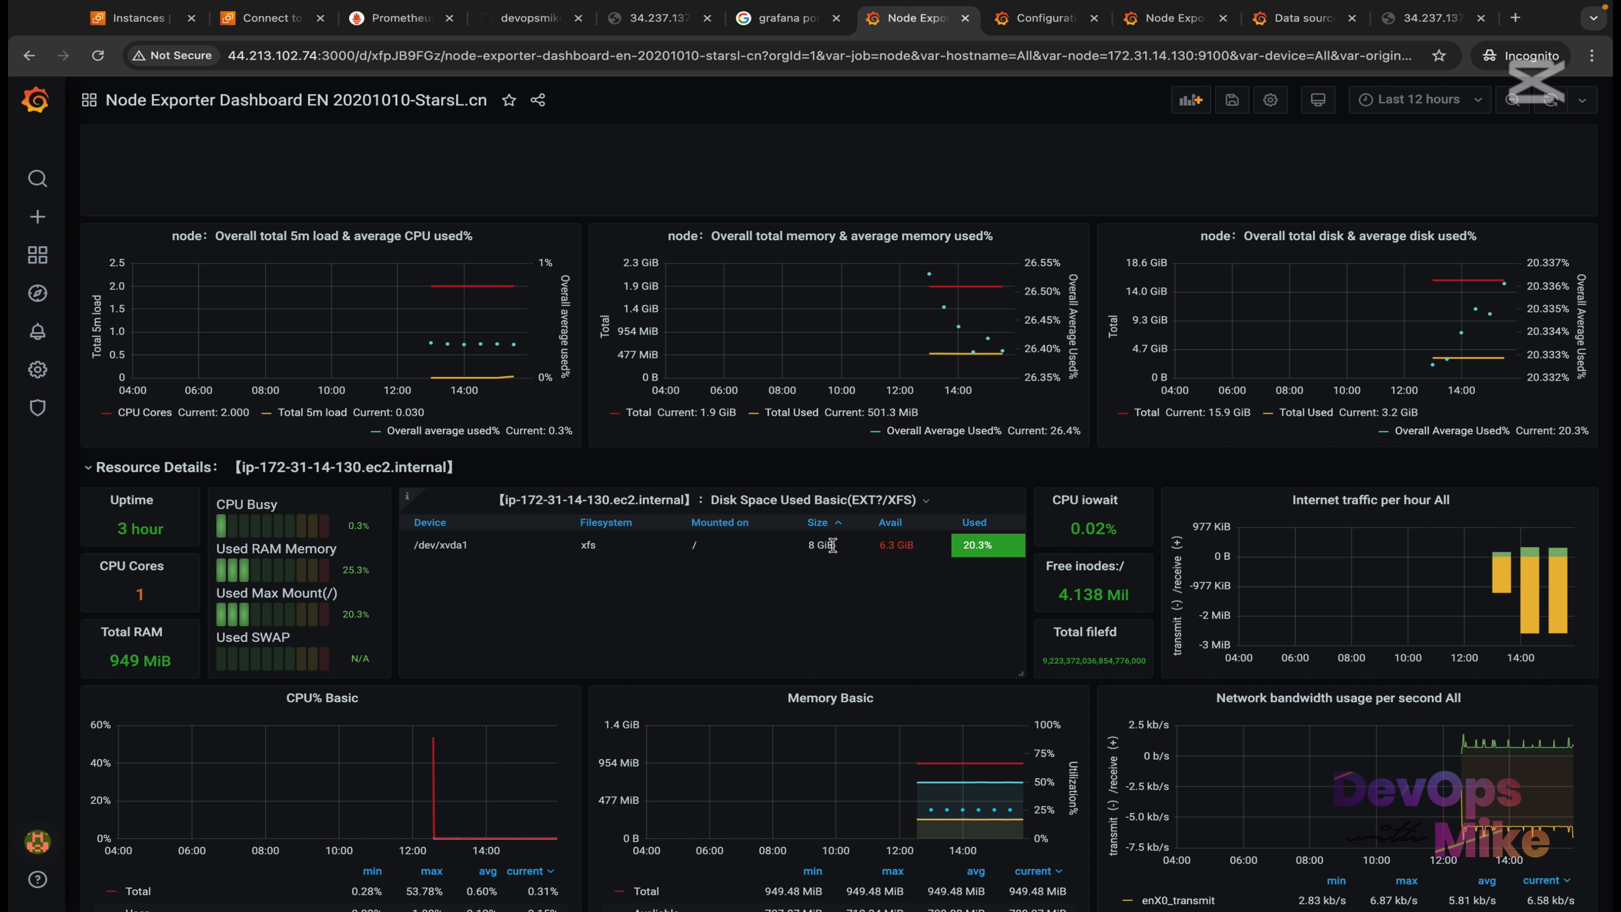
{"action": "left_click_drag", "start_coordinate": [917, 551], "coordinate": [881, 544]}
{"action": "scroll", "coordinate": [881, 544], "scroll_direction": "down", "scroll_amount": 1}
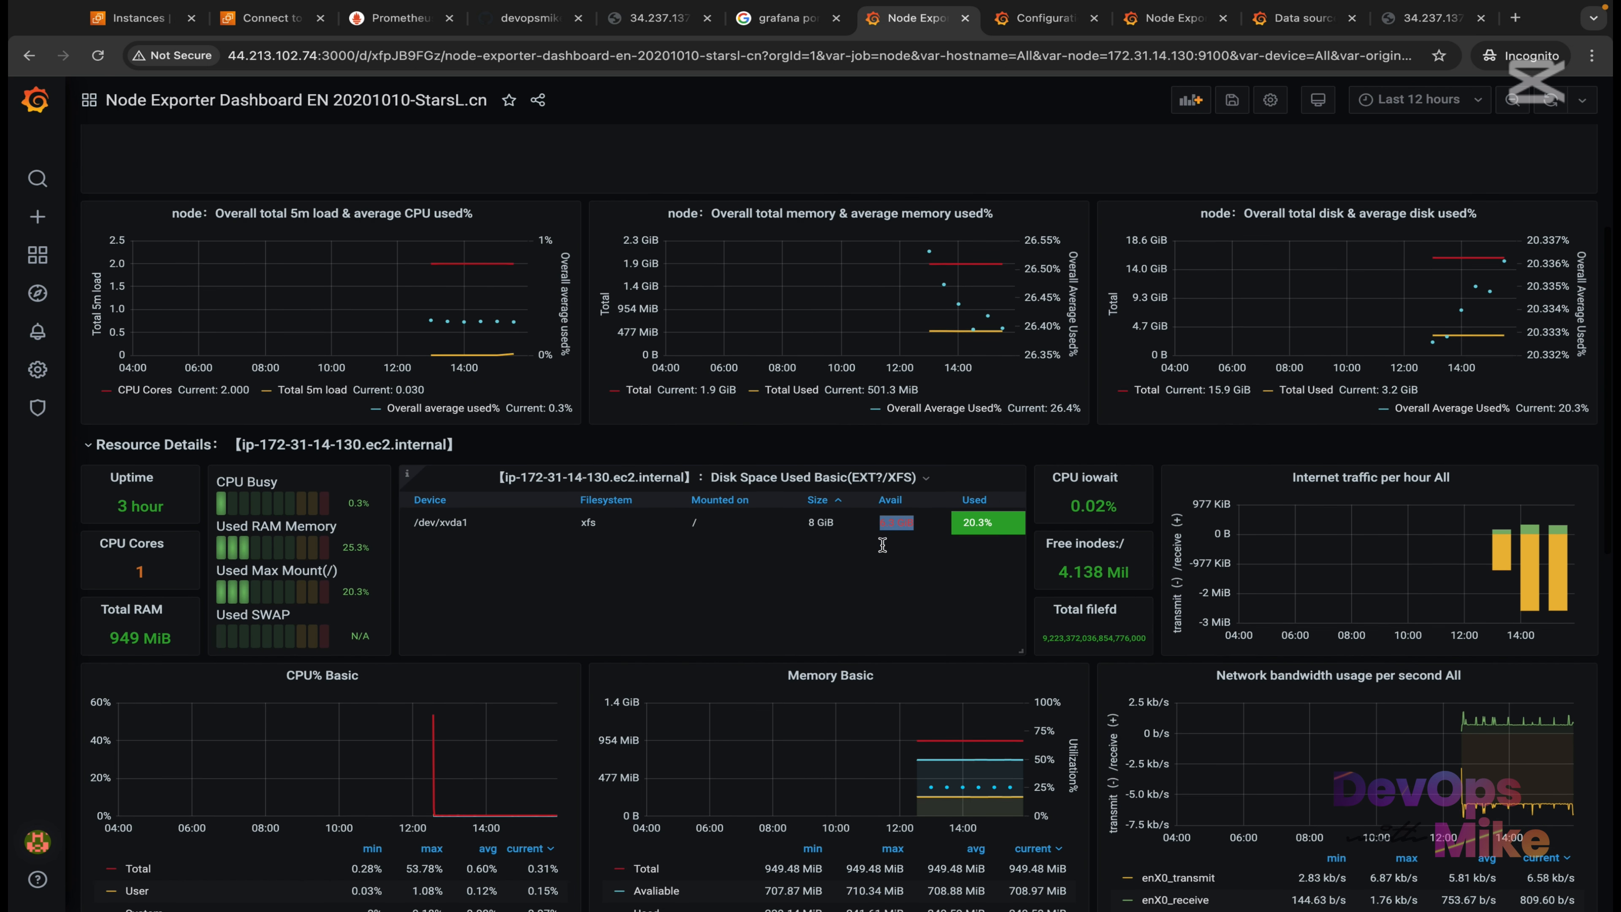
{"action": "scroll", "coordinate": [884, 551], "scroll_direction": "down", "scroll_amount": 2}
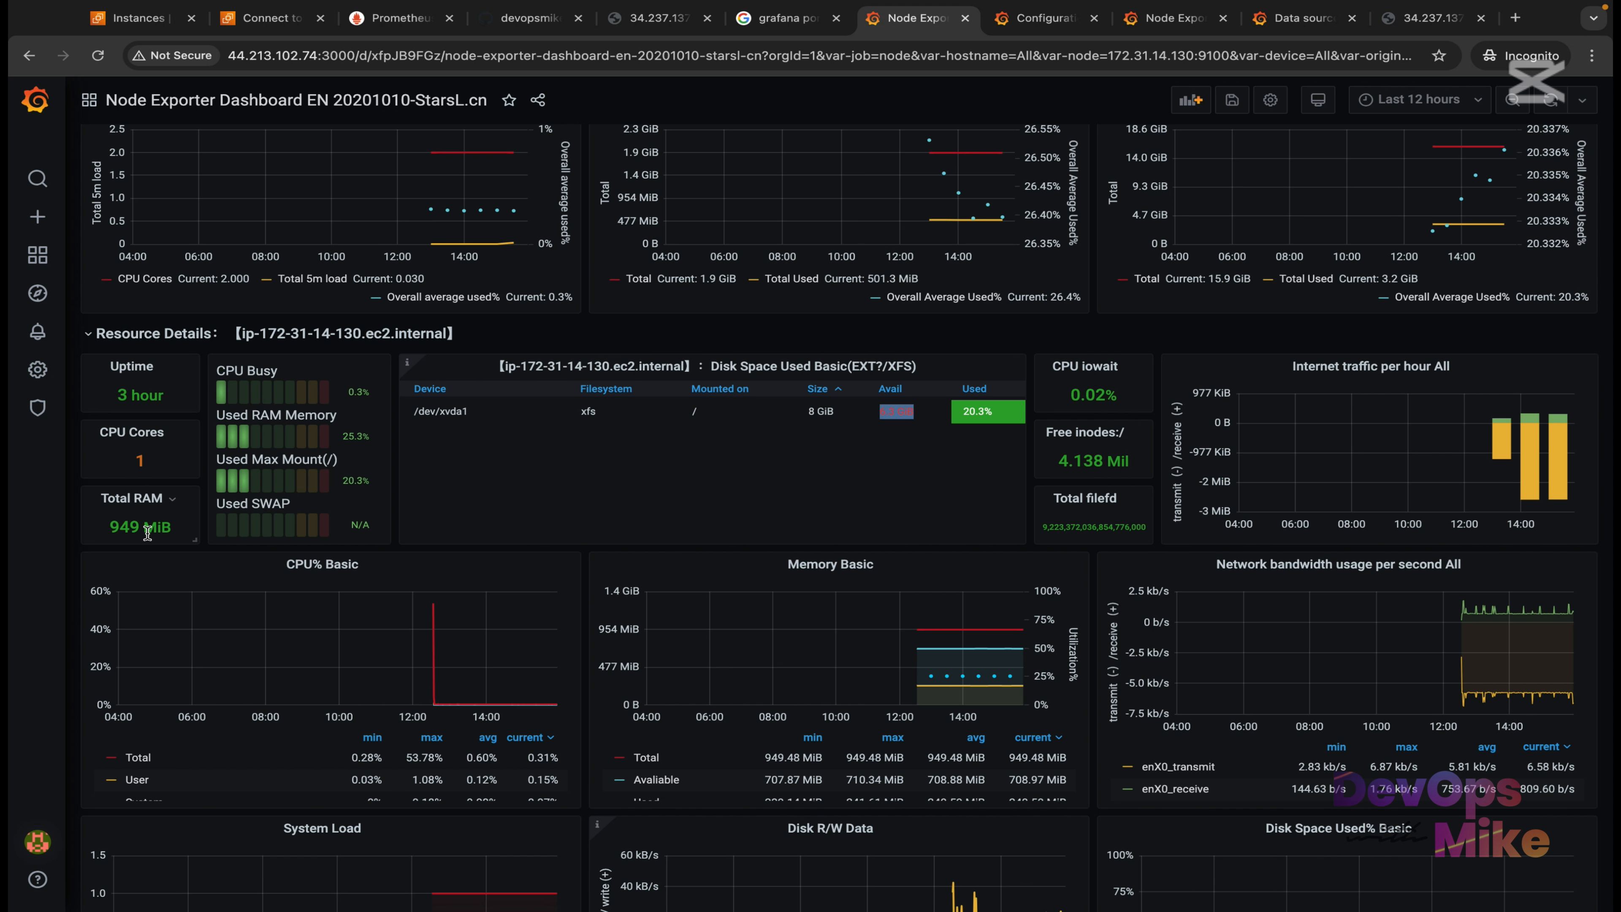
{"action": "scroll", "coordinate": [147, 532], "scroll_direction": "down", "scroll_amount": 15}
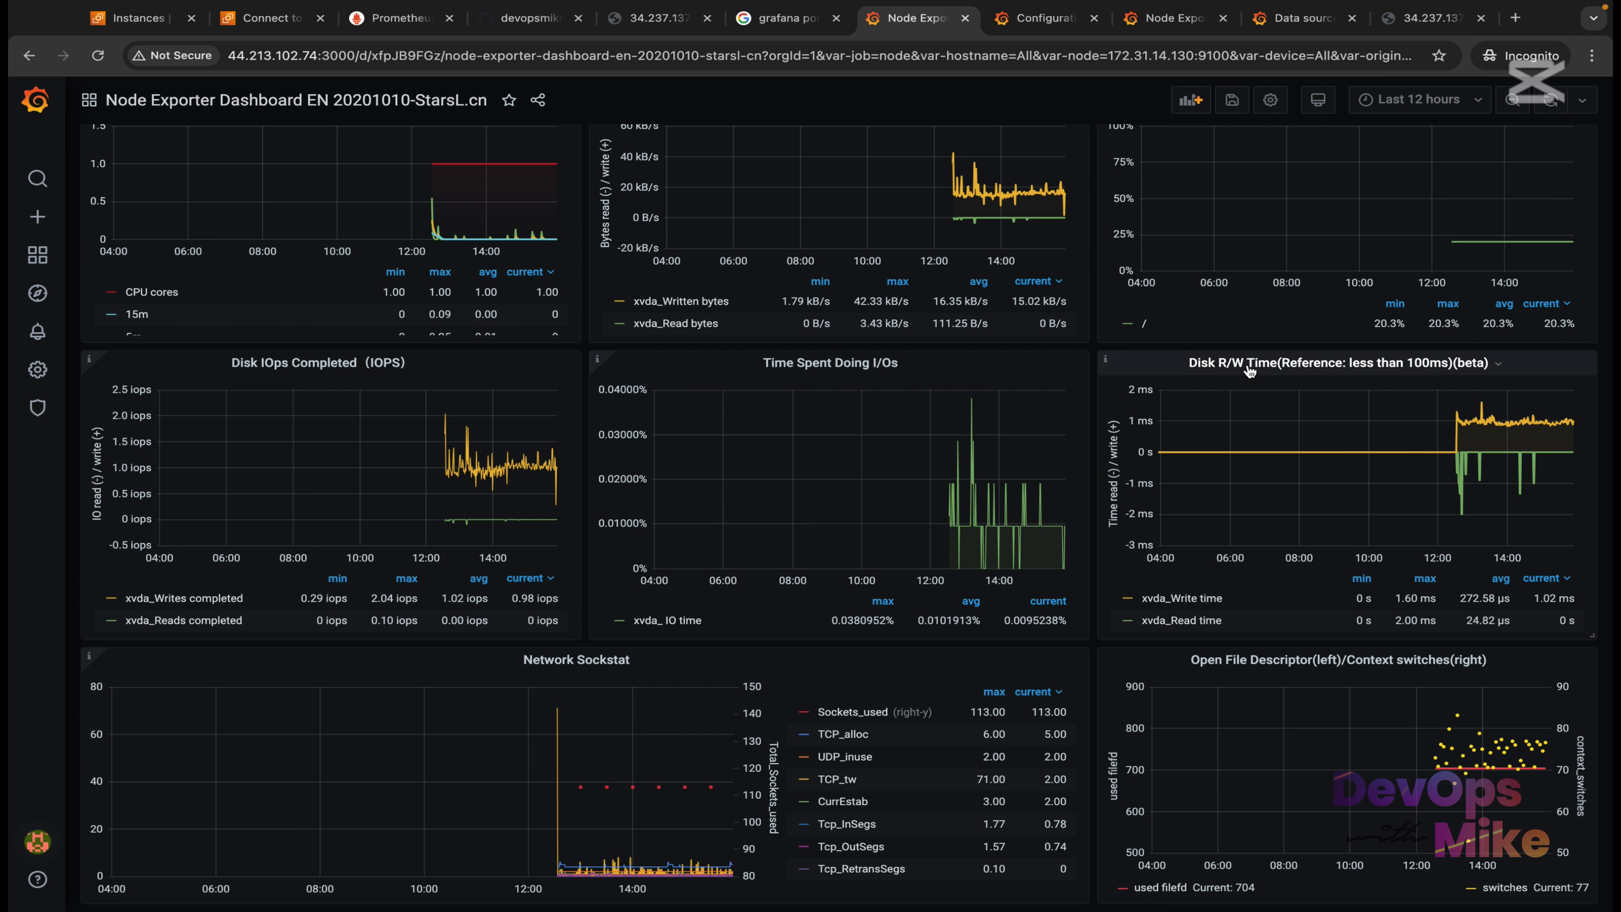
{"action": "scroll", "coordinate": [1249, 370], "scroll_direction": "up", "scroll_amount": 5}
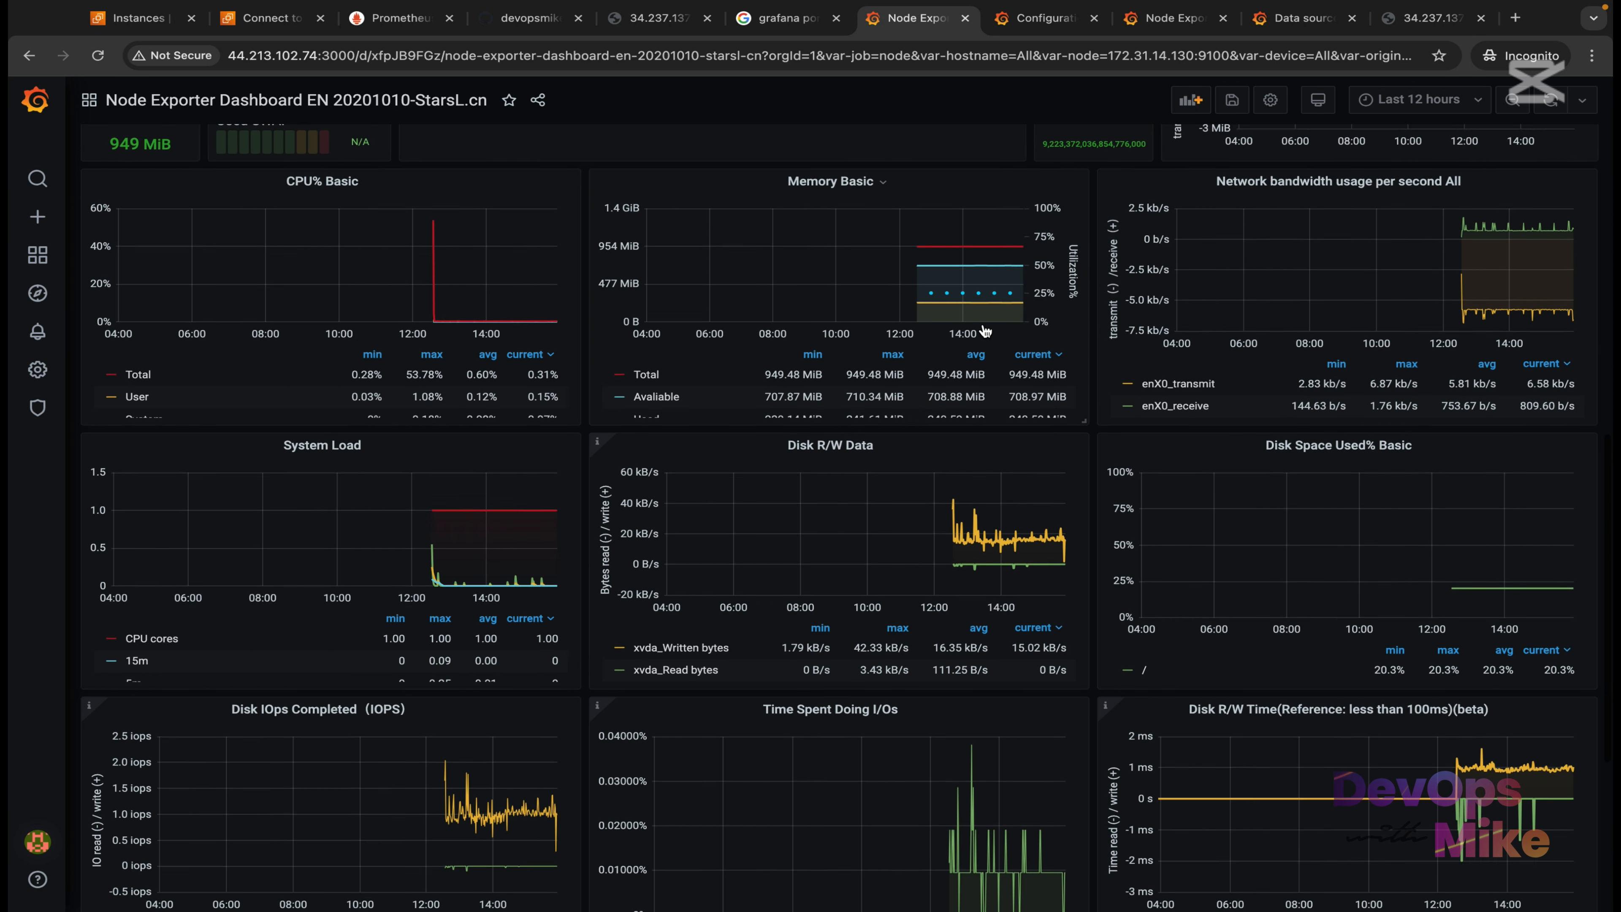
{"action": "scroll", "coordinate": [986, 330], "scroll_direction": "up", "scroll_amount": 5}
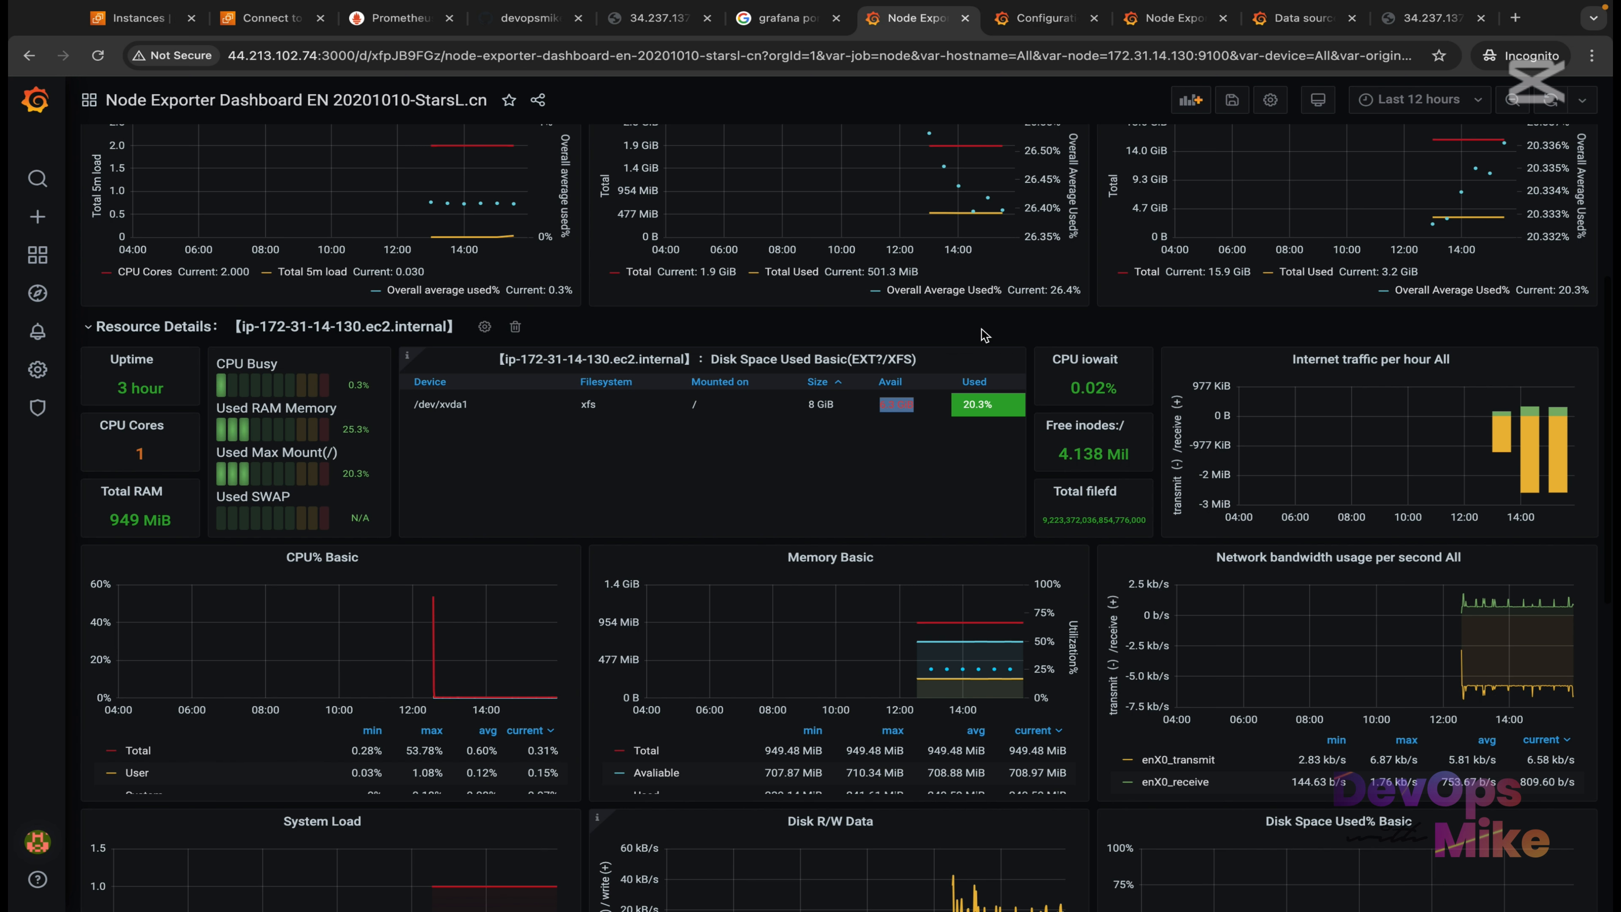
{"action": "scroll", "coordinate": [958, 327], "scroll_direction": "up", "scroll_amount": 5}
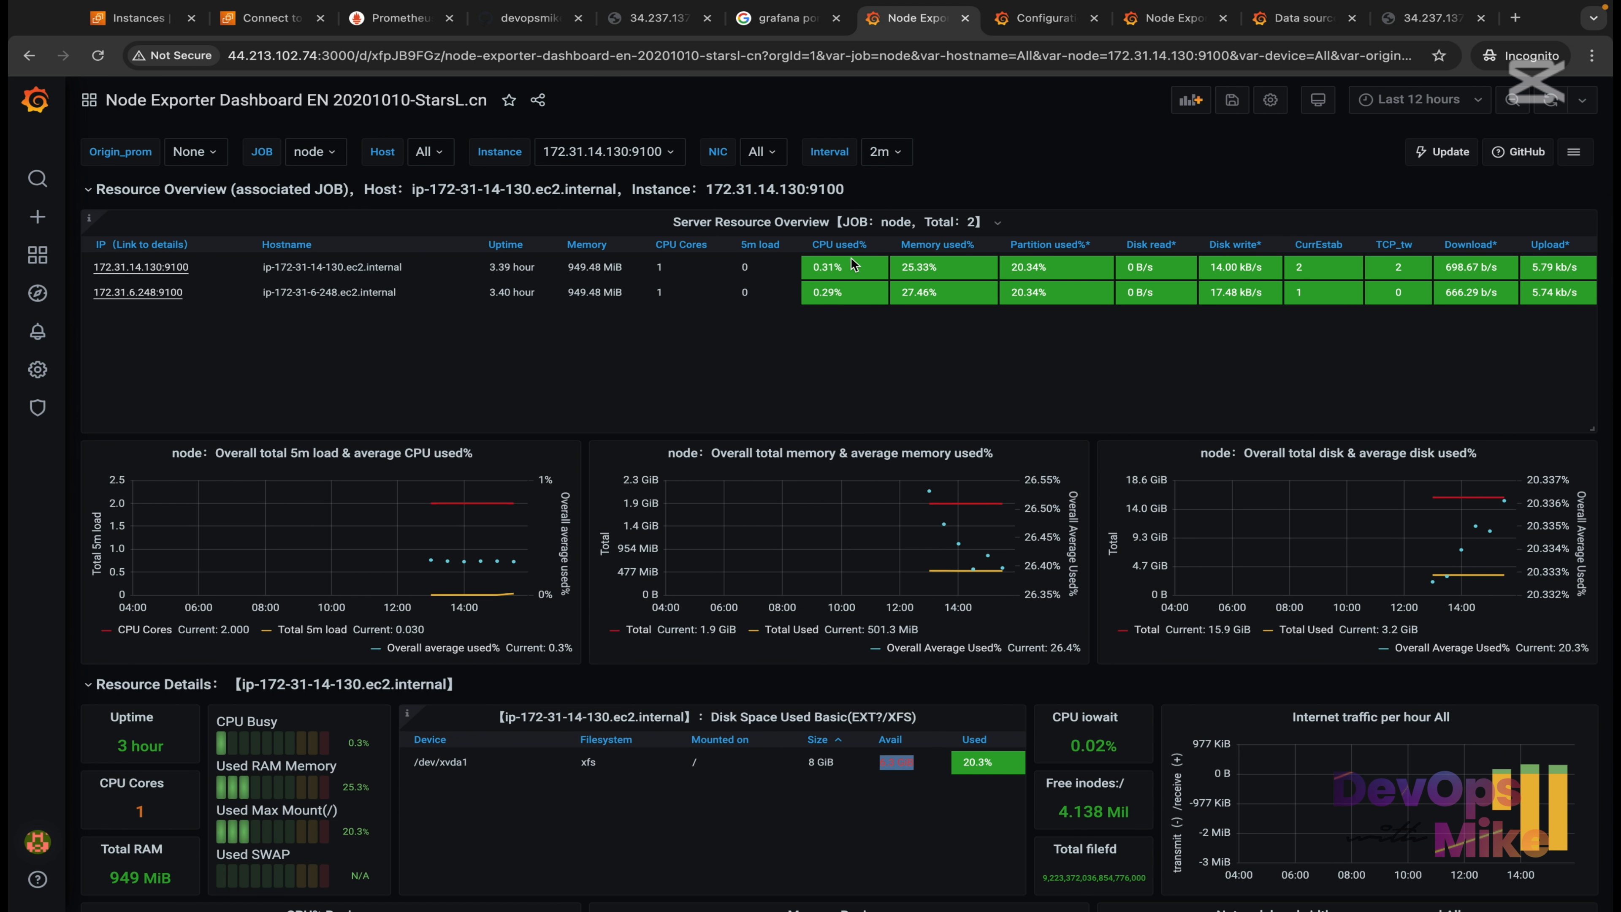
Open the details of 172.31.6.248:9100 from the server overview and examine its resource, disk and network panels.
{"action": "left_click", "coordinate": [152, 298]}
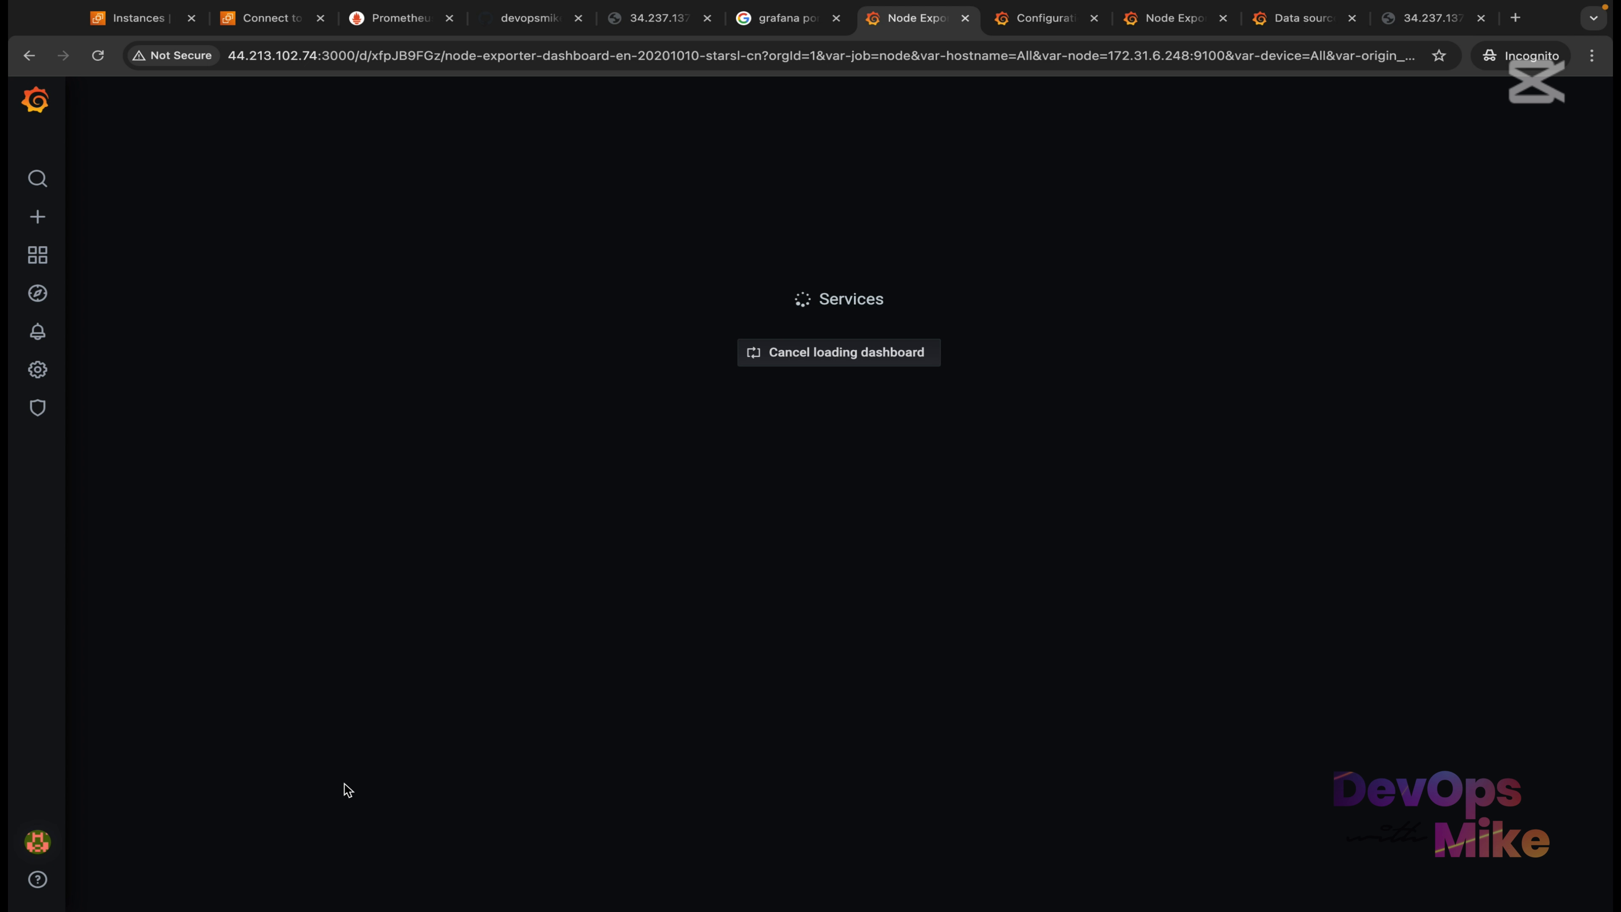
{"action": "scroll", "coordinate": [305, 434], "scroll_direction": "down", "scroll_amount": 5}
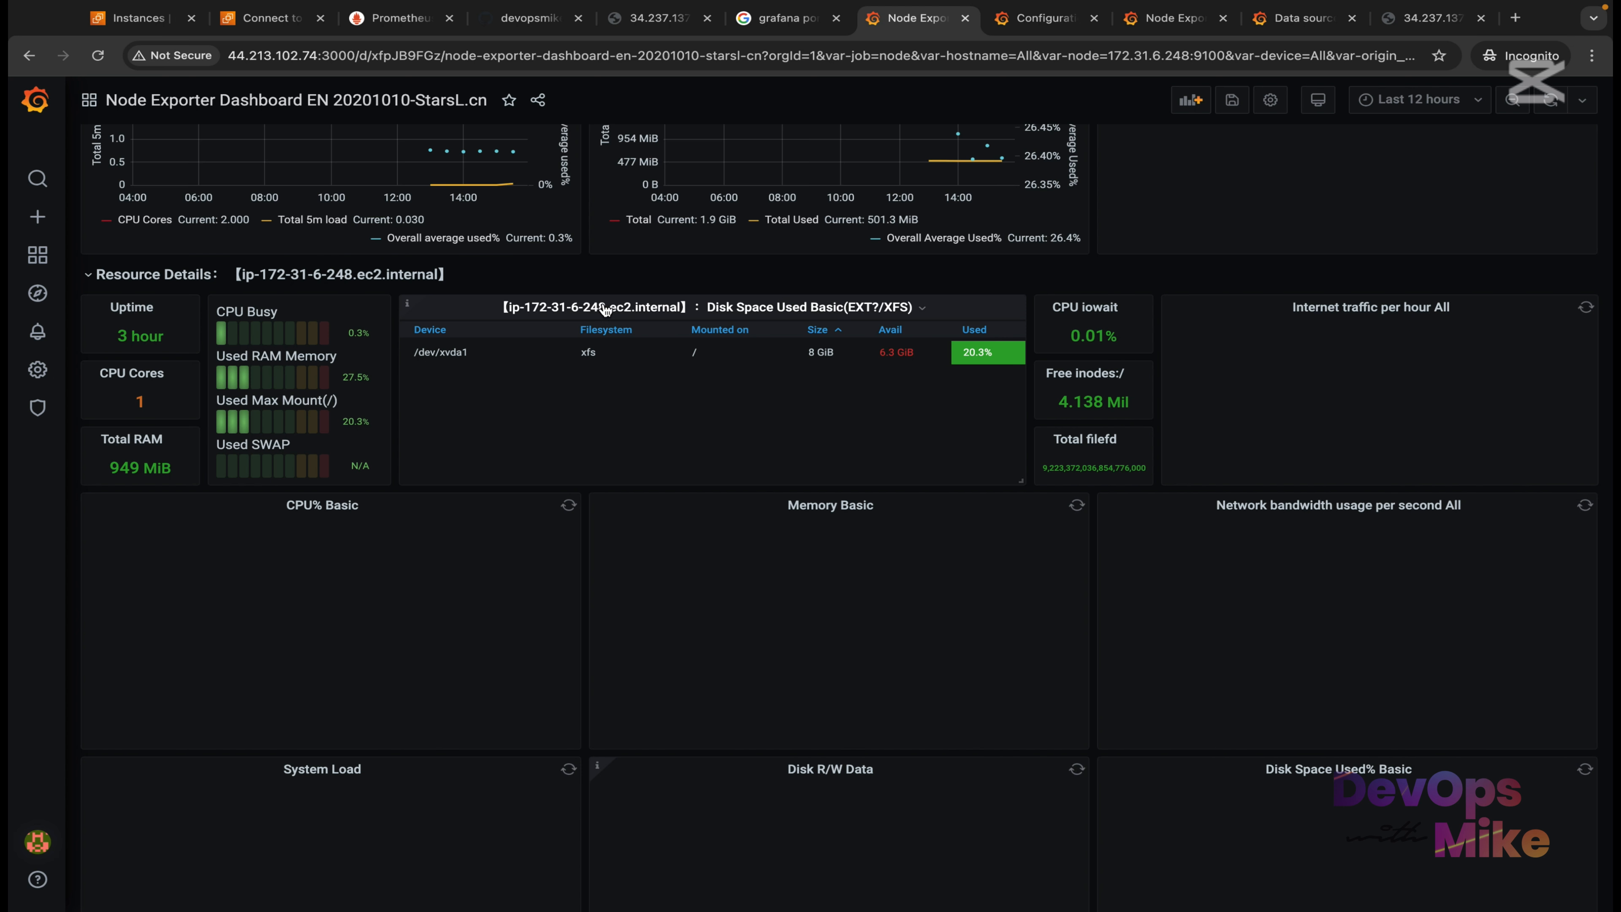
{"action": "scroll", "coordinate": [571, 533], "scroll_direction": "down", "scroll_amount": 7}
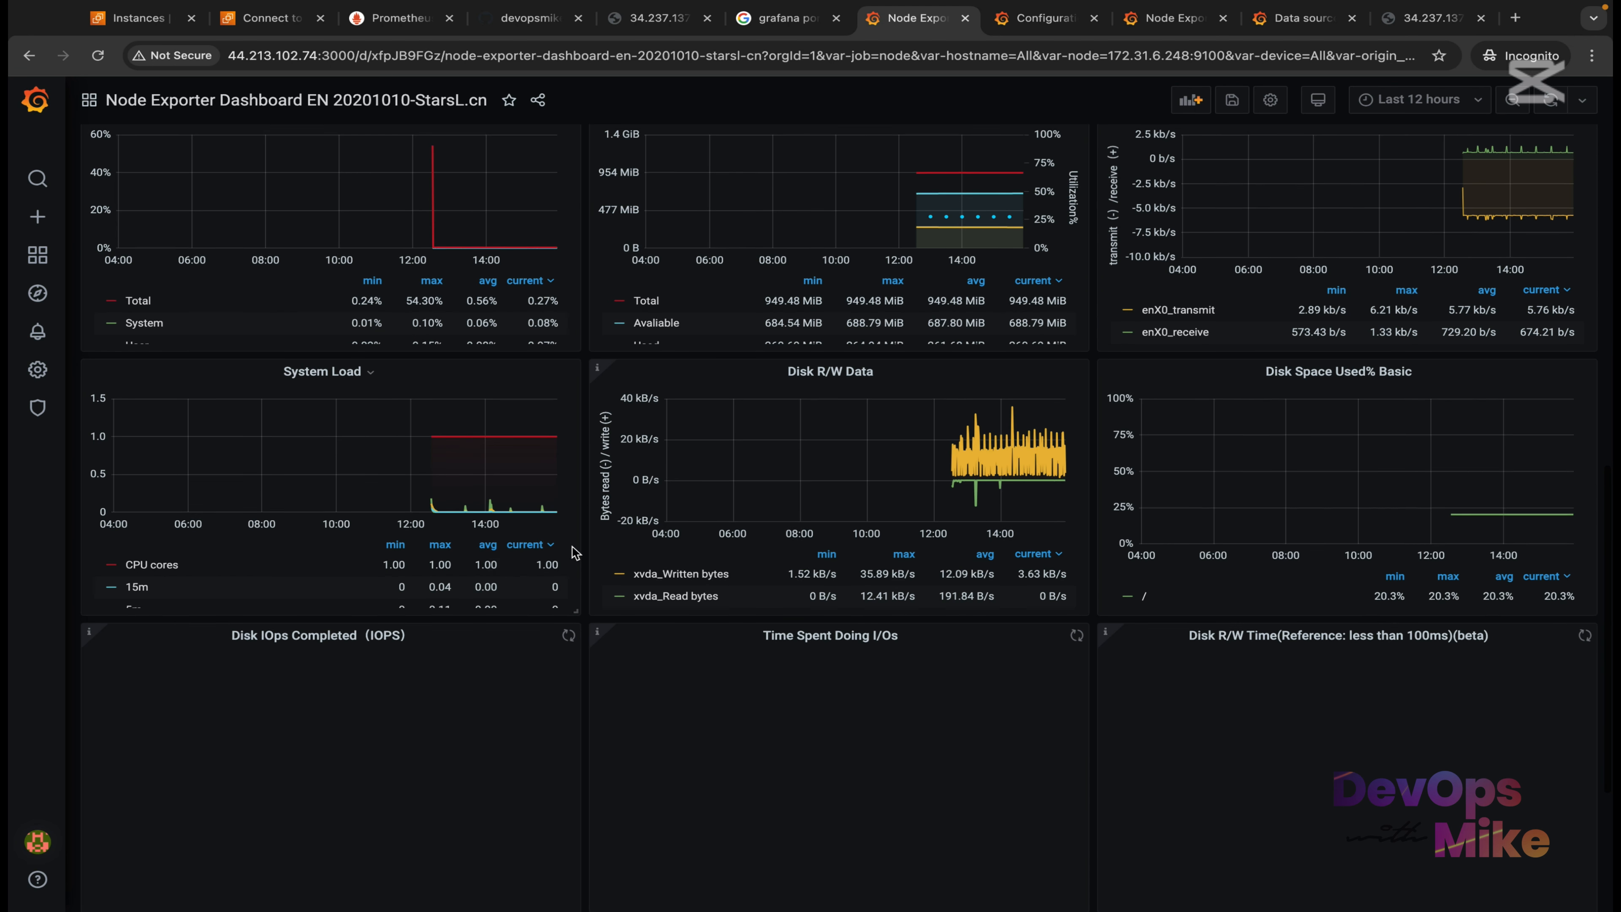
{"action": "scroll", "coordinate": [573, 548], "scroll_direction": "down", "scroll_amount": 3}
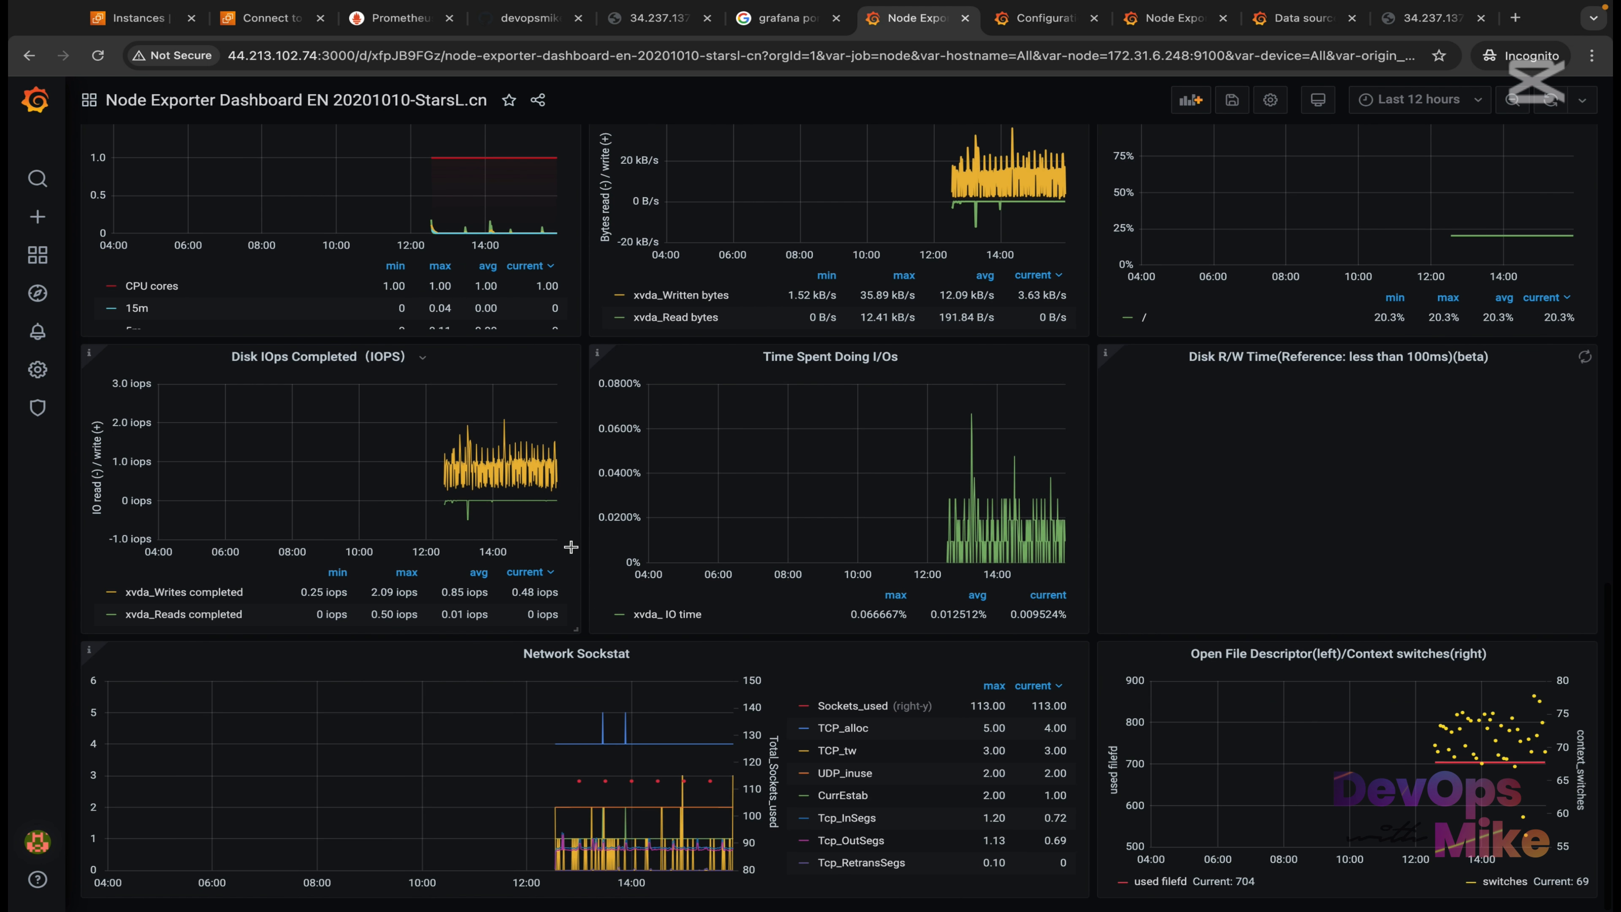
{"action": "scroll", "coordinate": [793, 738], "scroll_direction": "up", "scroll_amount": 10}
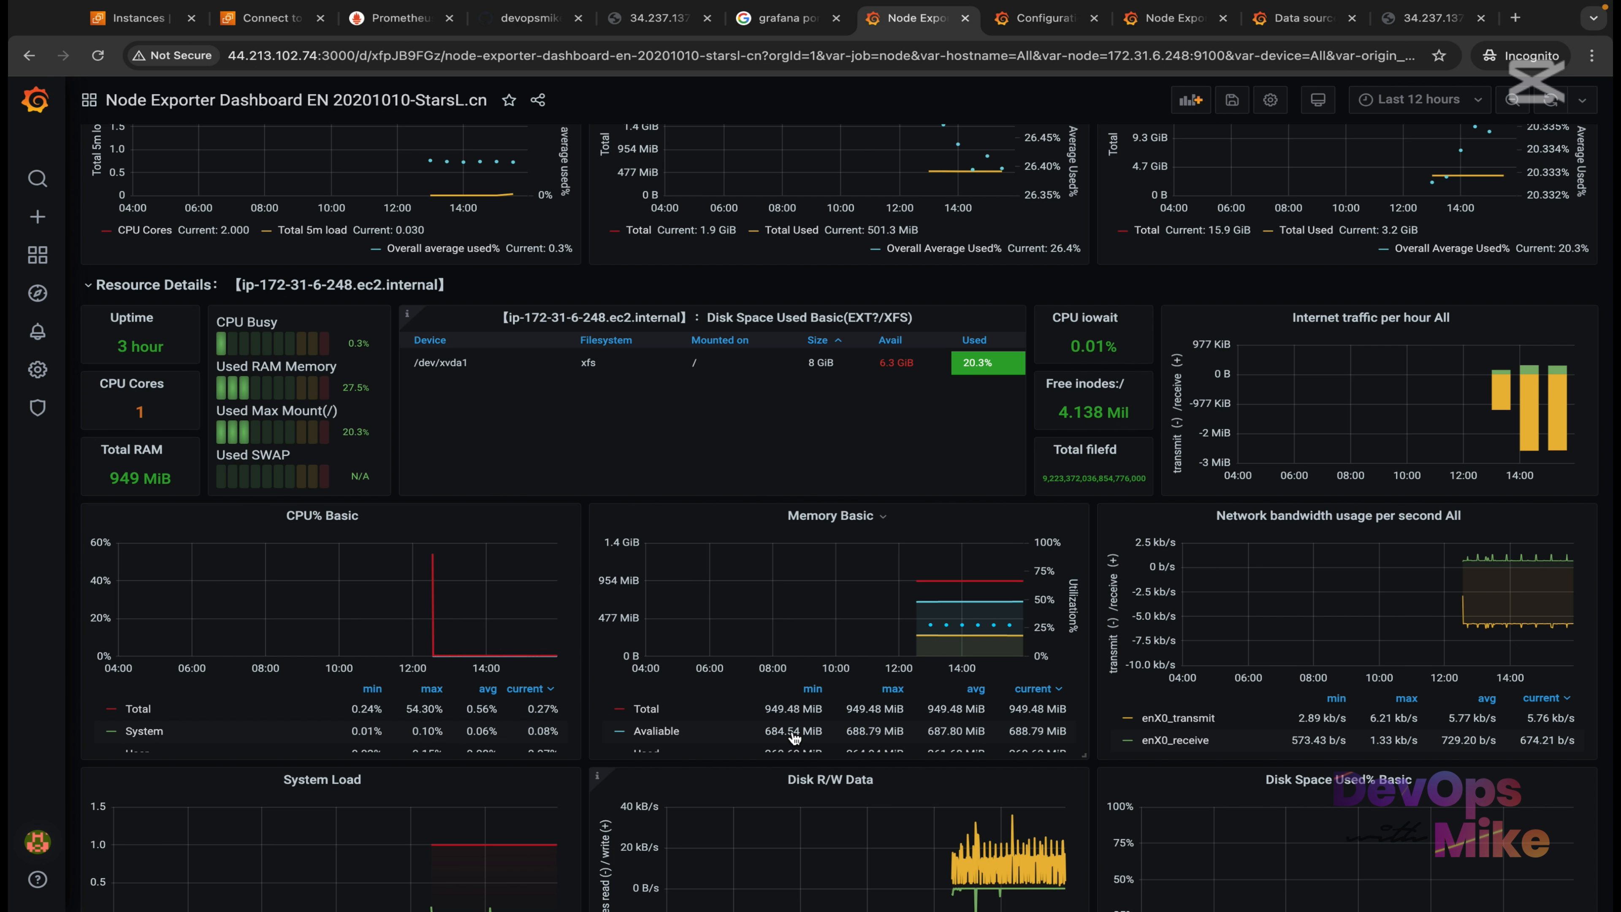
{"action": "scroll", "coordinate": [793, 737], "scroll_direction": "up", "scroll_amount": 6}
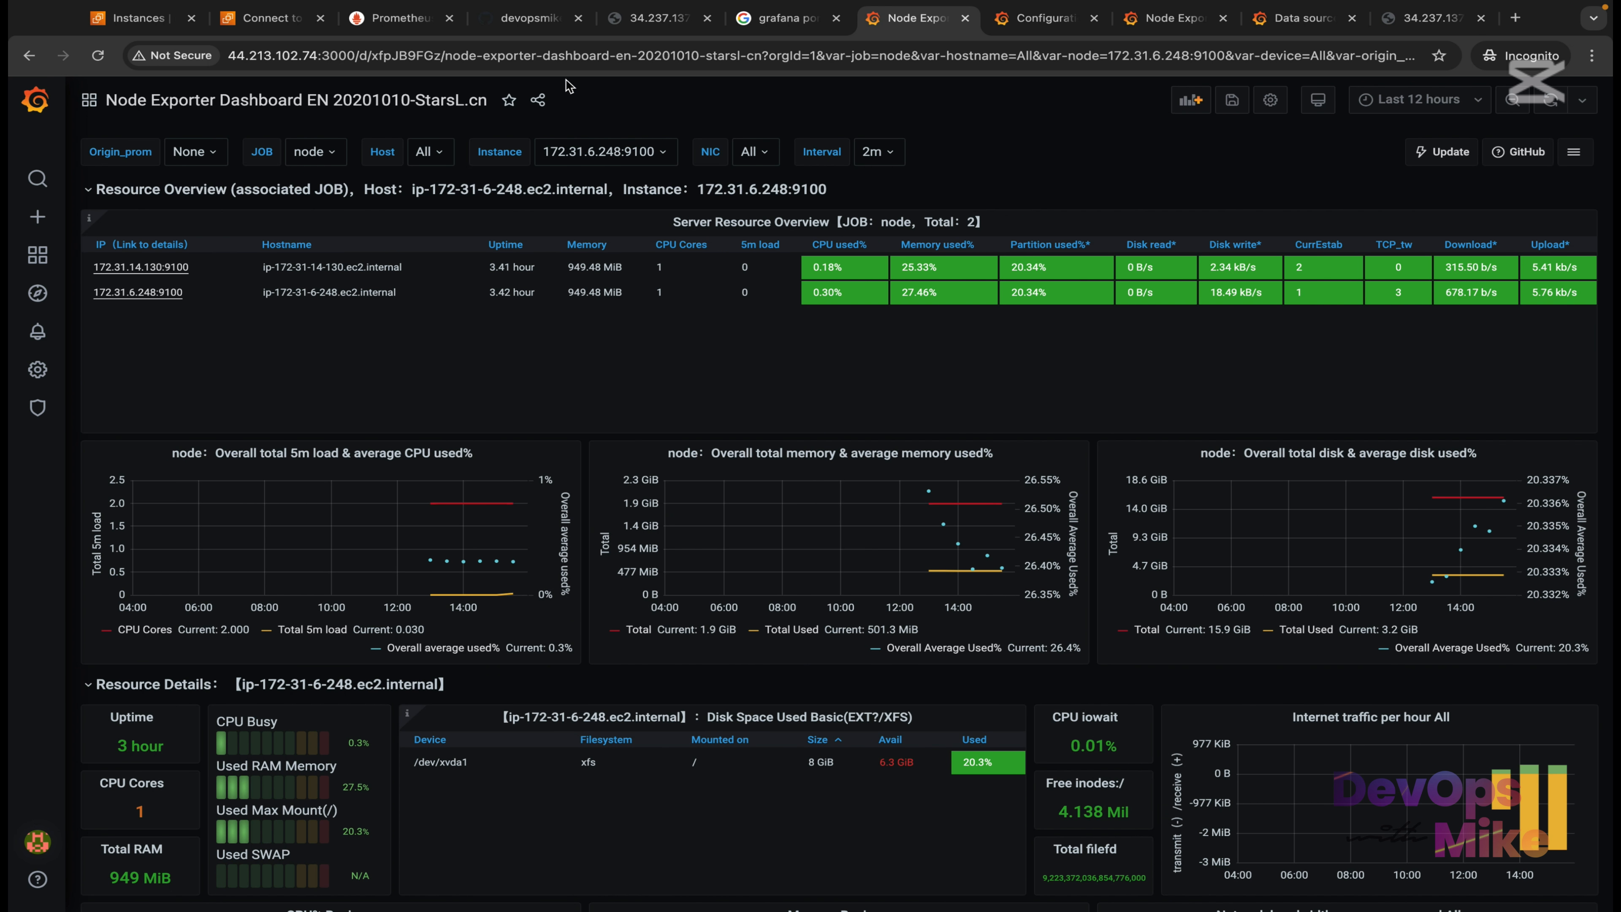
Review the Prometheus target states, the EC2 instance list and server-web's raw Node Exporter metrics.
{"action": "left_click", "coordinate": [390, 24]}
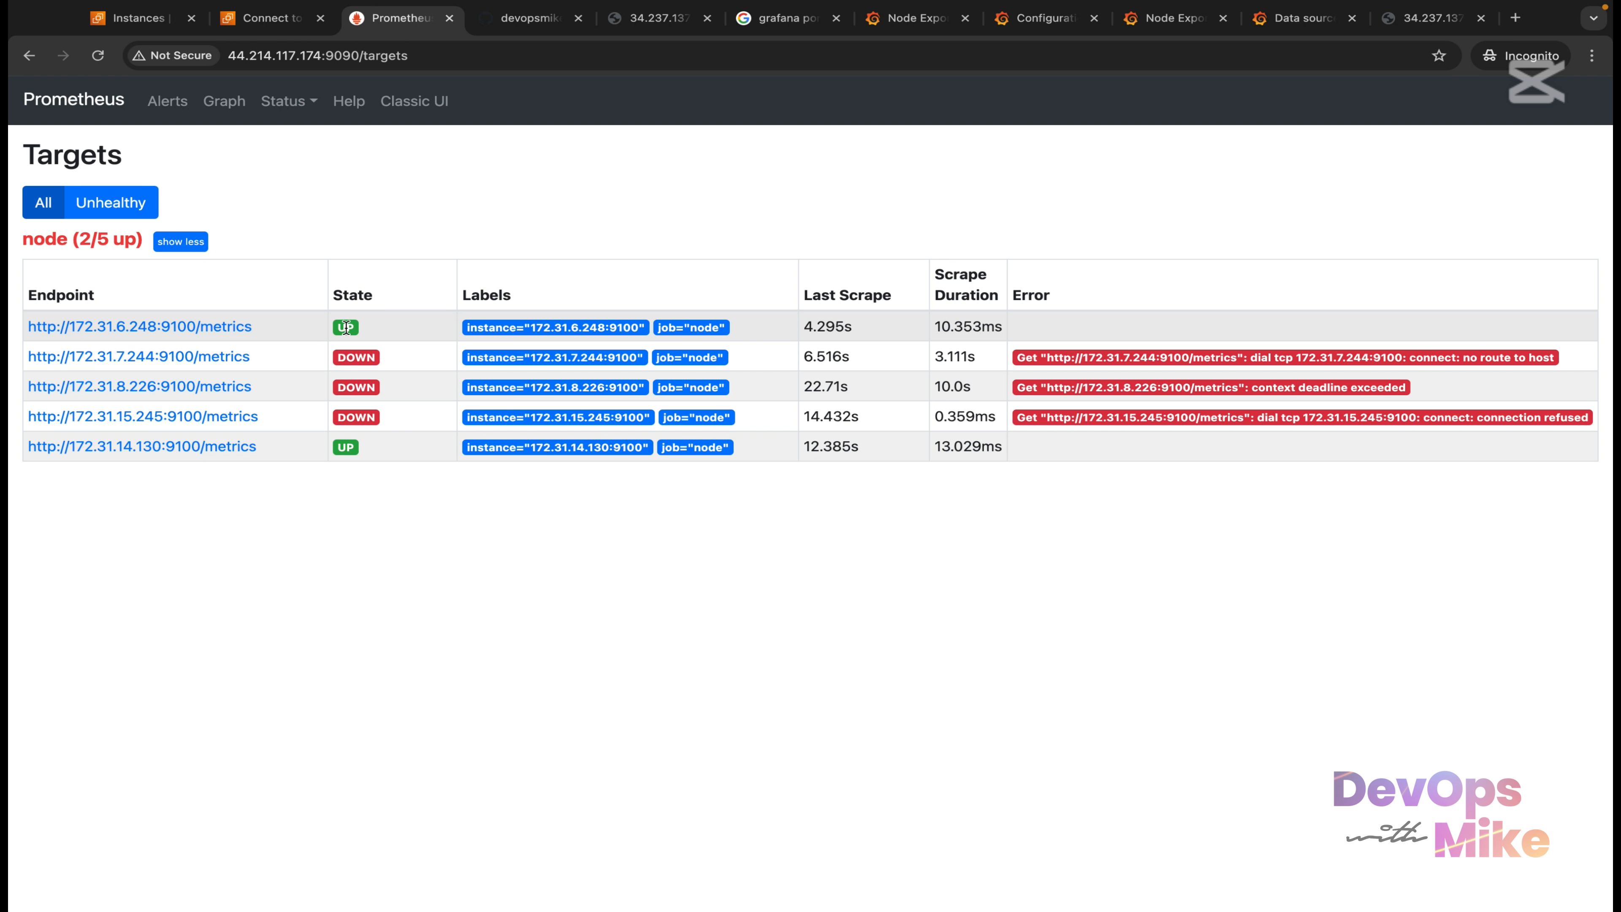
{"action": "left_click", "coordinate": [137, 19]}
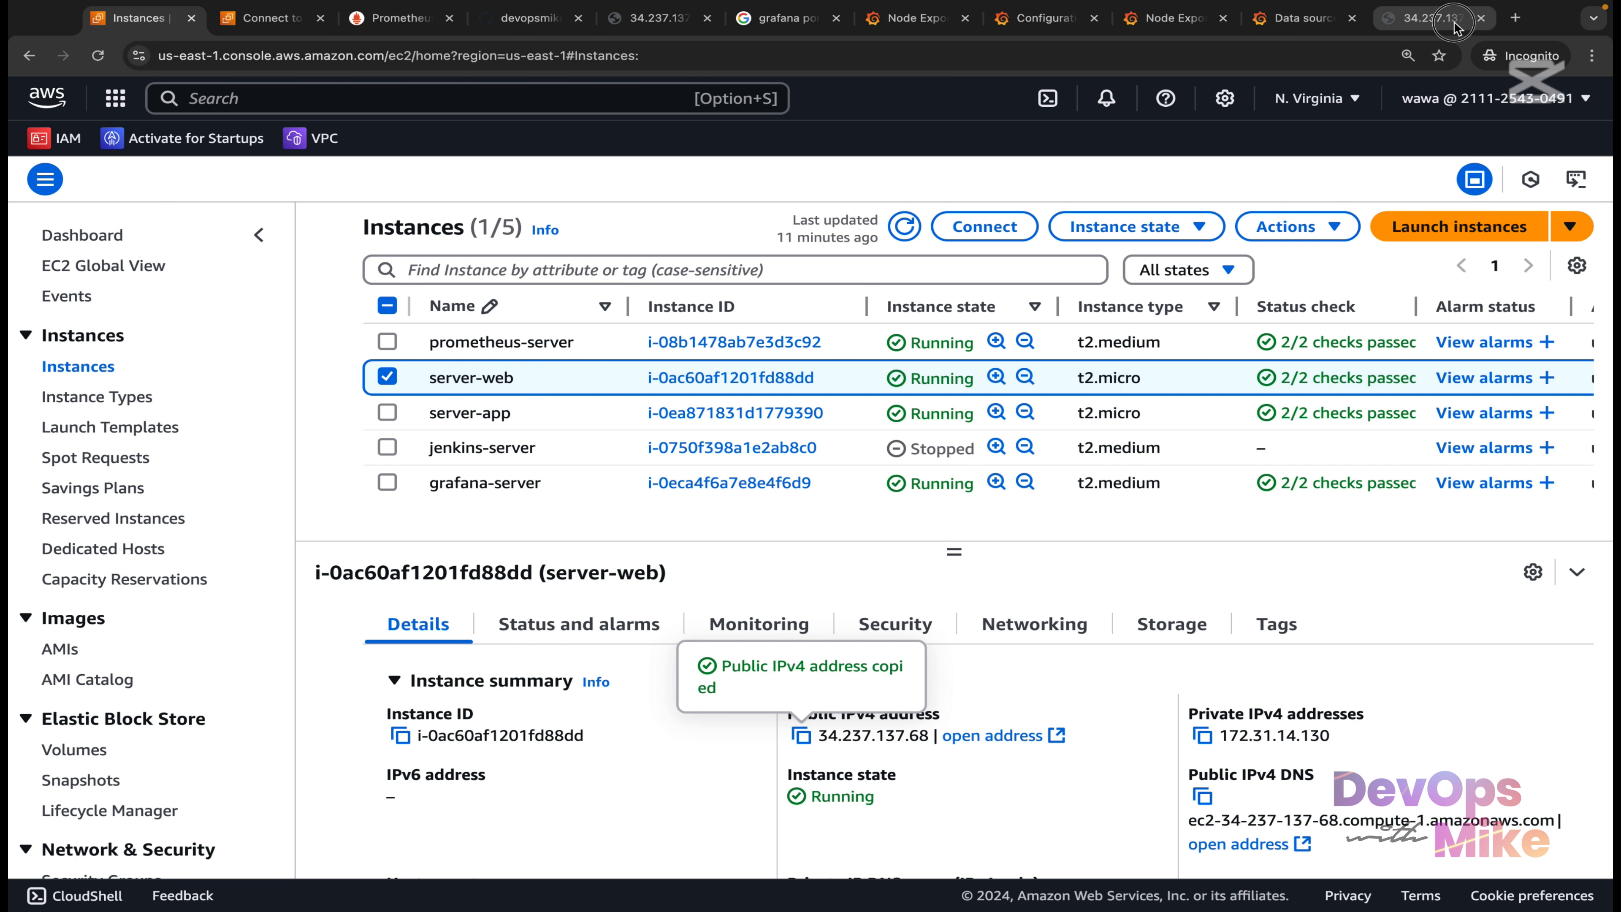
{"action": "left_click", "coordinate": [1433, 18]}
{"action": "scroll", "coordinate": [491, 229], "scroll_direction": "up", "scroll_amount": 15}
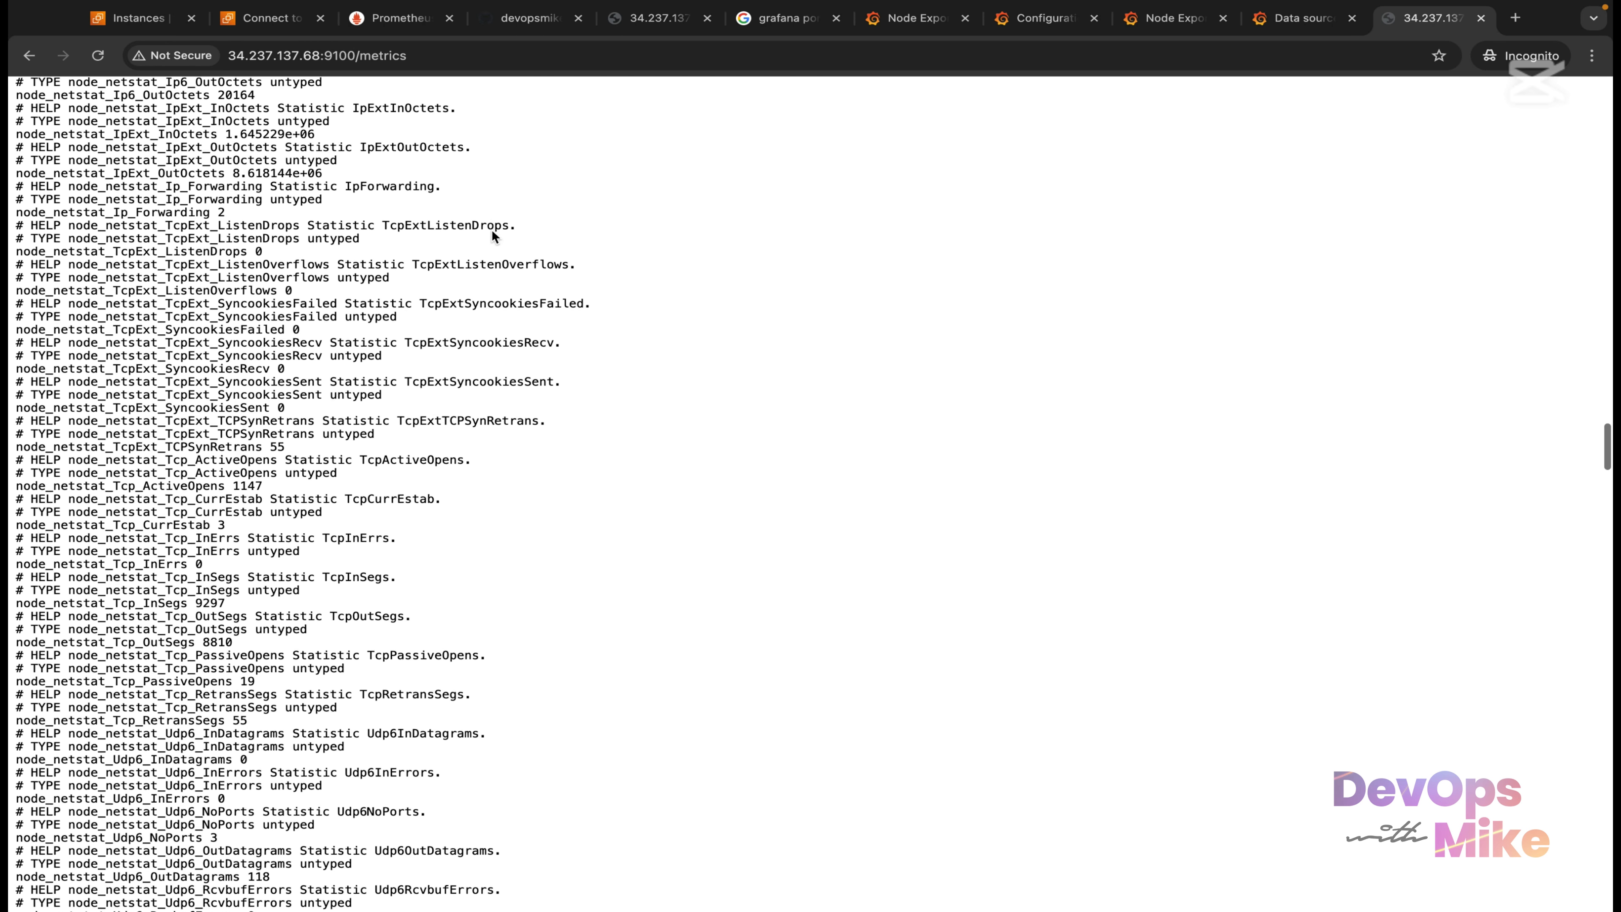
Set the Node Exporter dashboard's time range to the last 5 minutes and its auto-refresh interval to 15s.
{"action": "left_click", "coordinate": [887, 20]}
{"action": "mouse_move", "coordinate": [38, 369]}
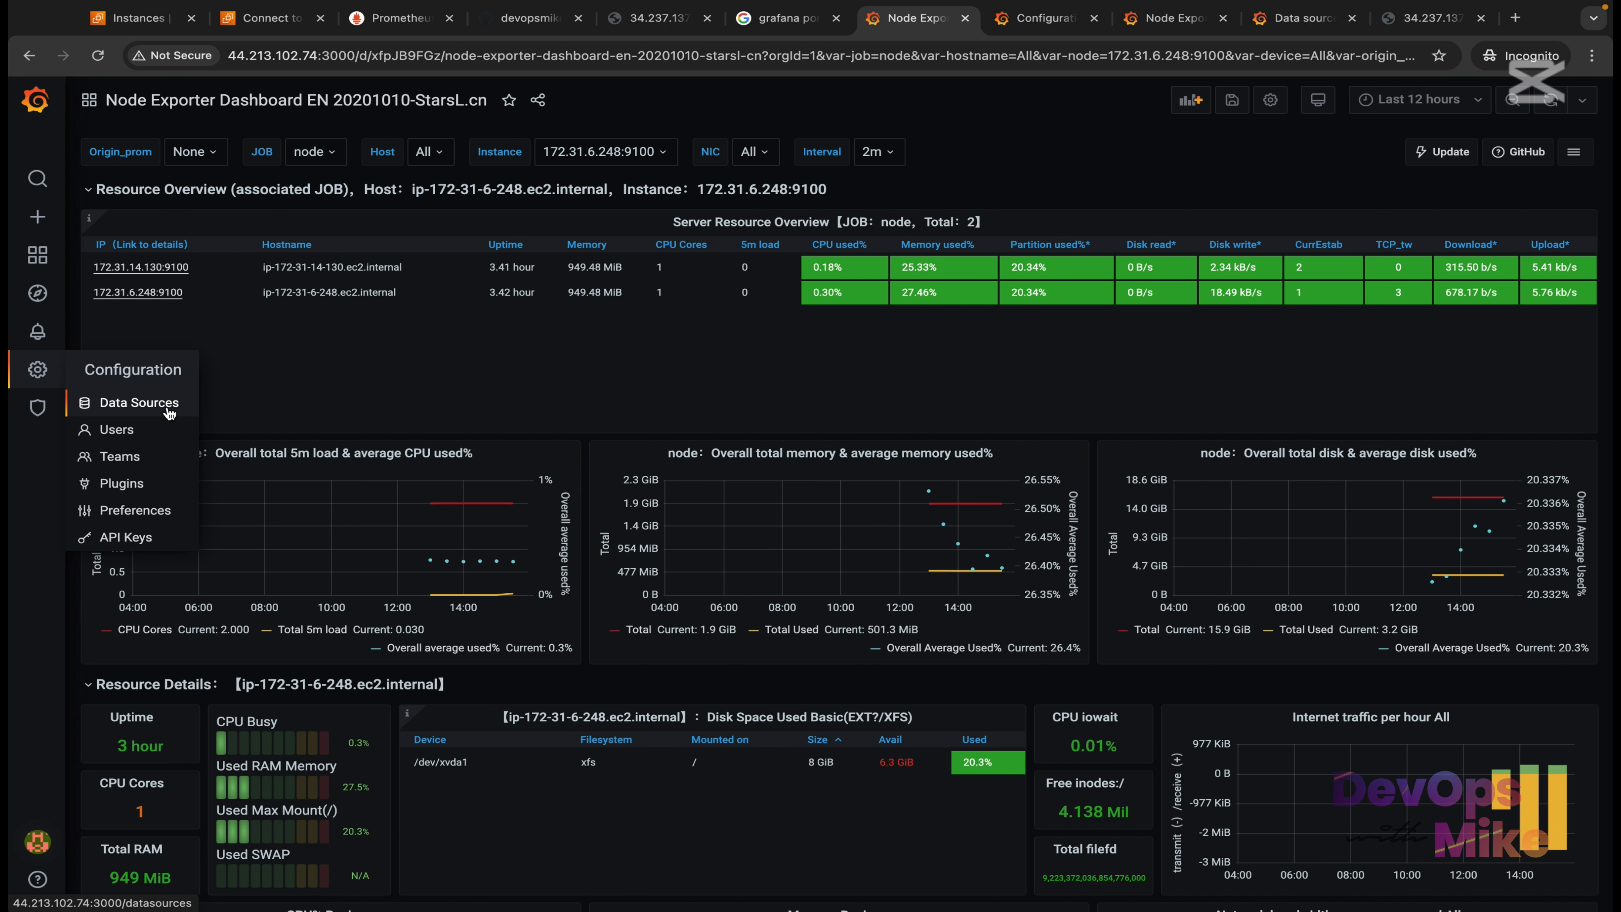
{"action": "mouse_move", "coordinate": [37, 224]}
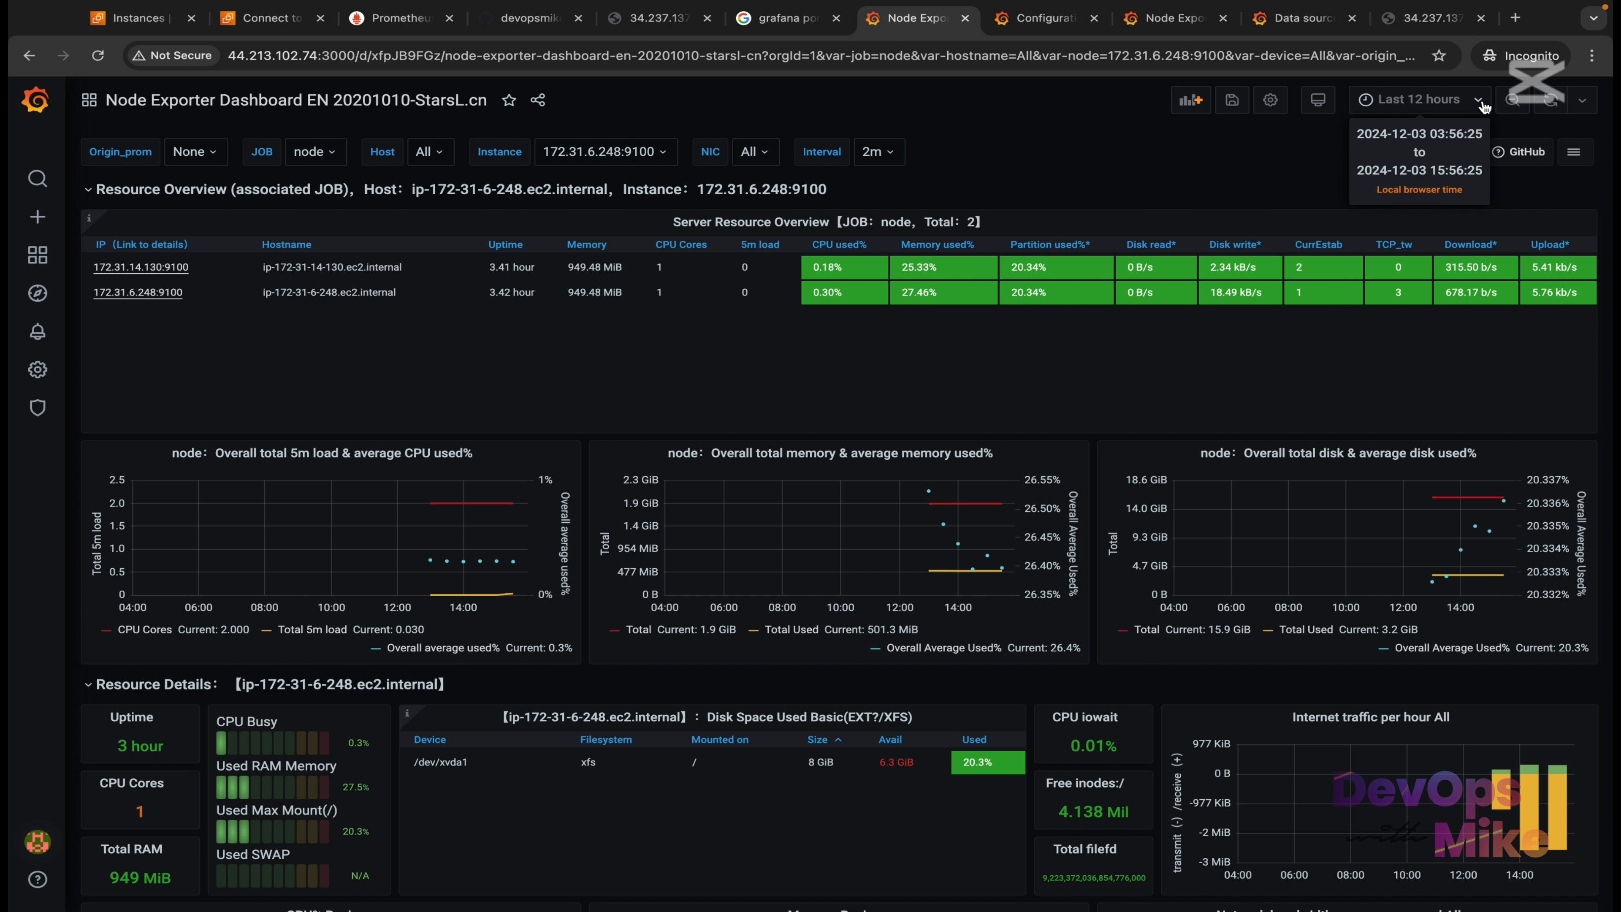
{"action": "left_click", "coordinate": [1418, 100]}
{"action": "left_click", "coordinate": [1376, 164]}
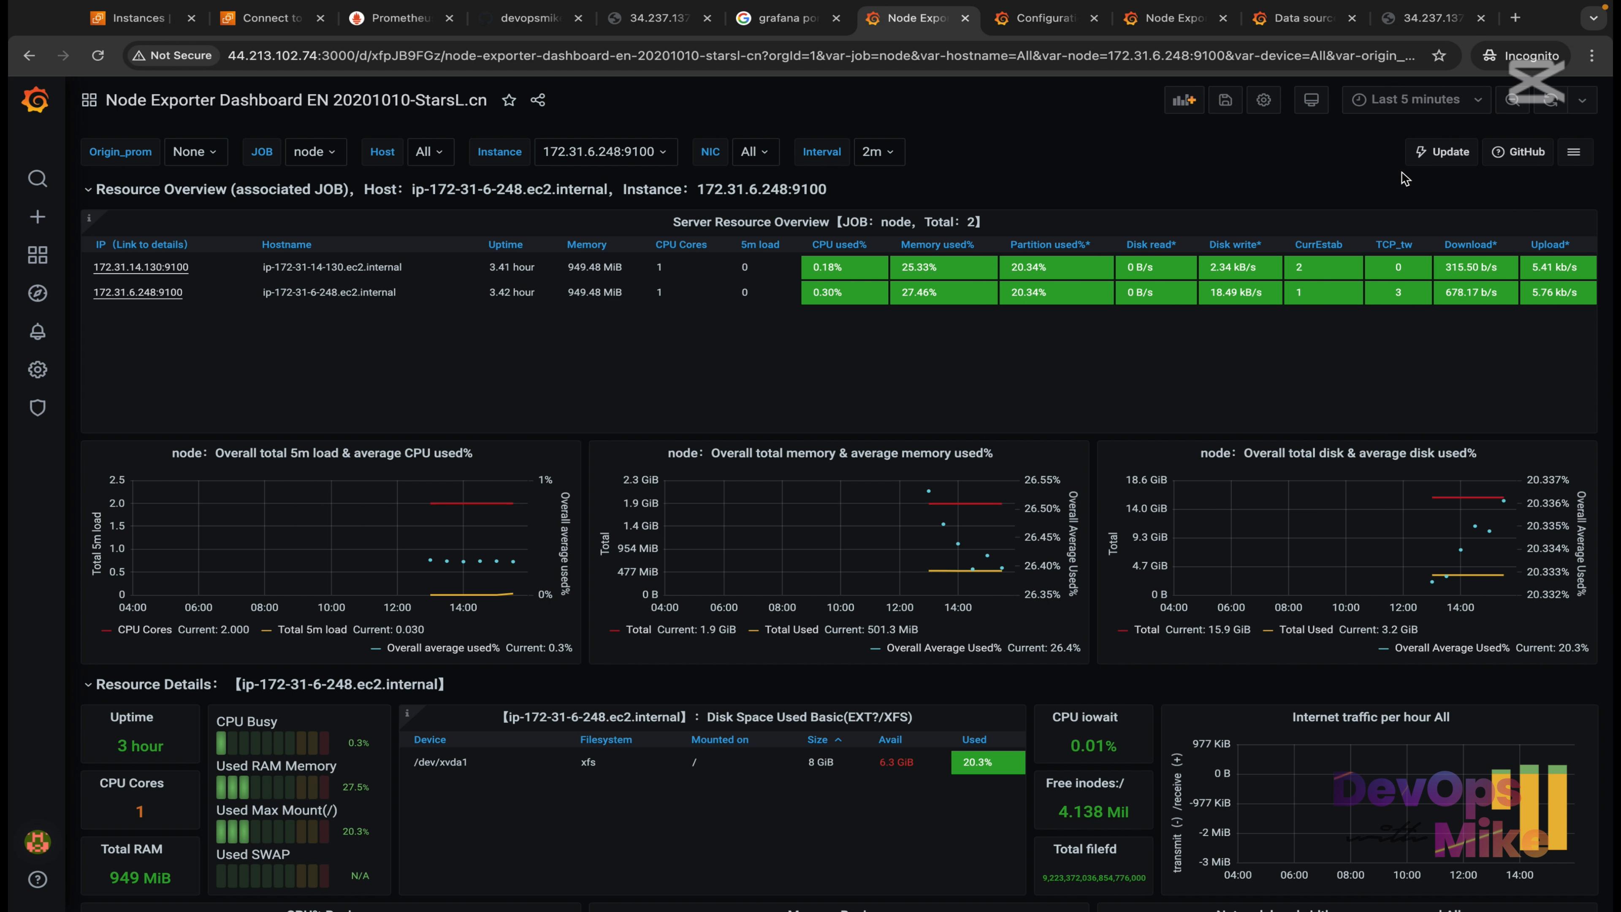
{"action": "left_click", "coordinate": [1582, 104]}
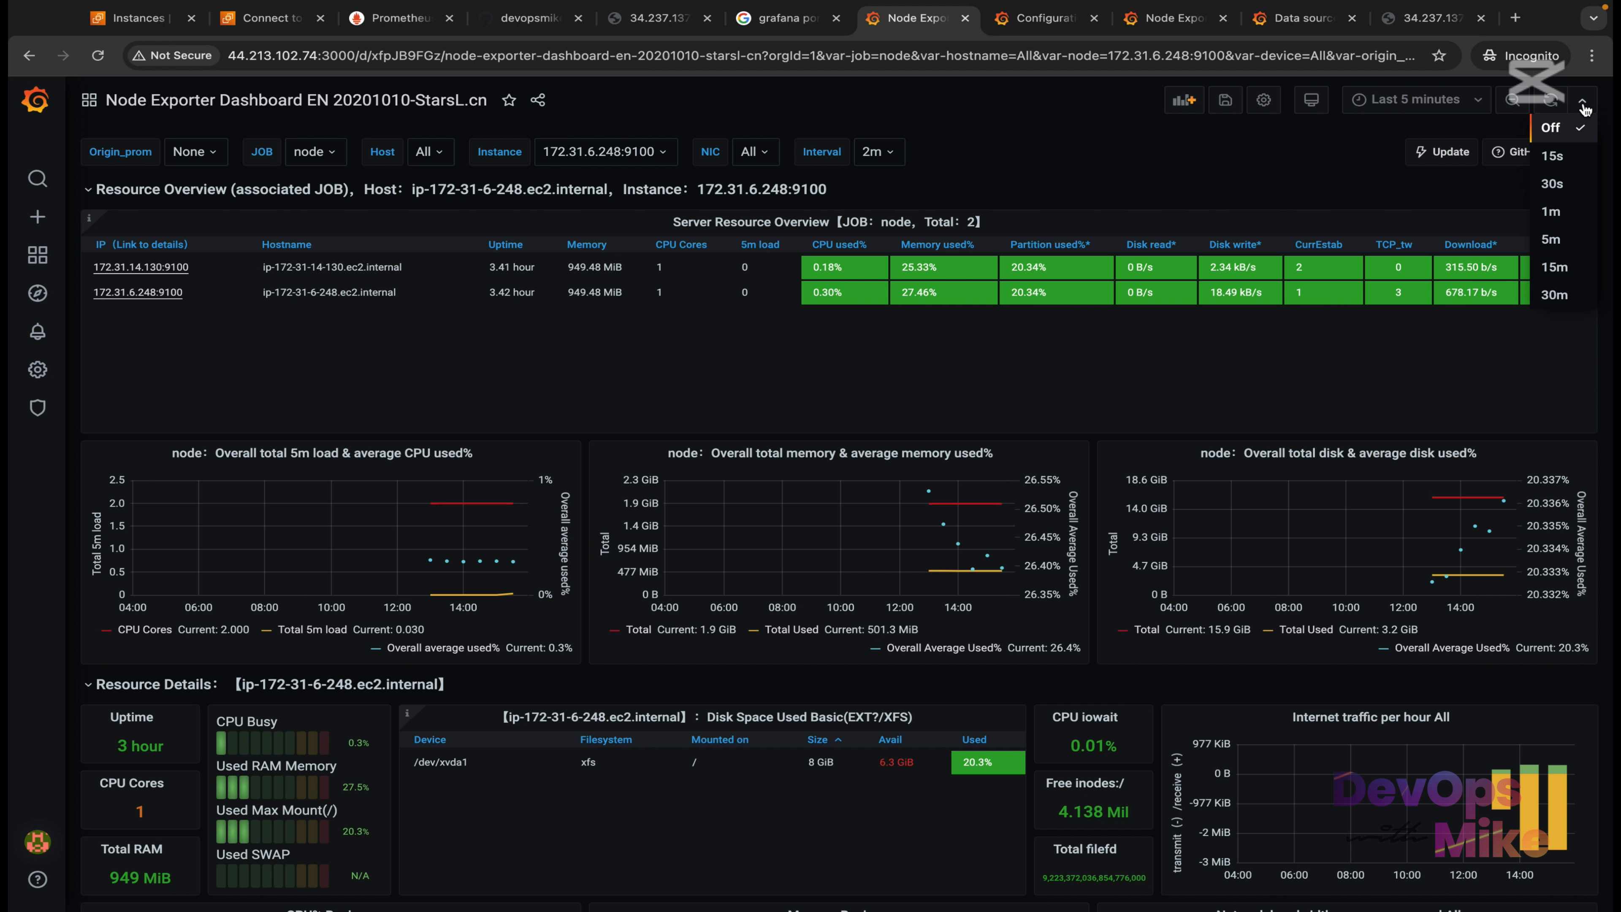
{"action": "left_click", "coordinate": [1559, 157]}
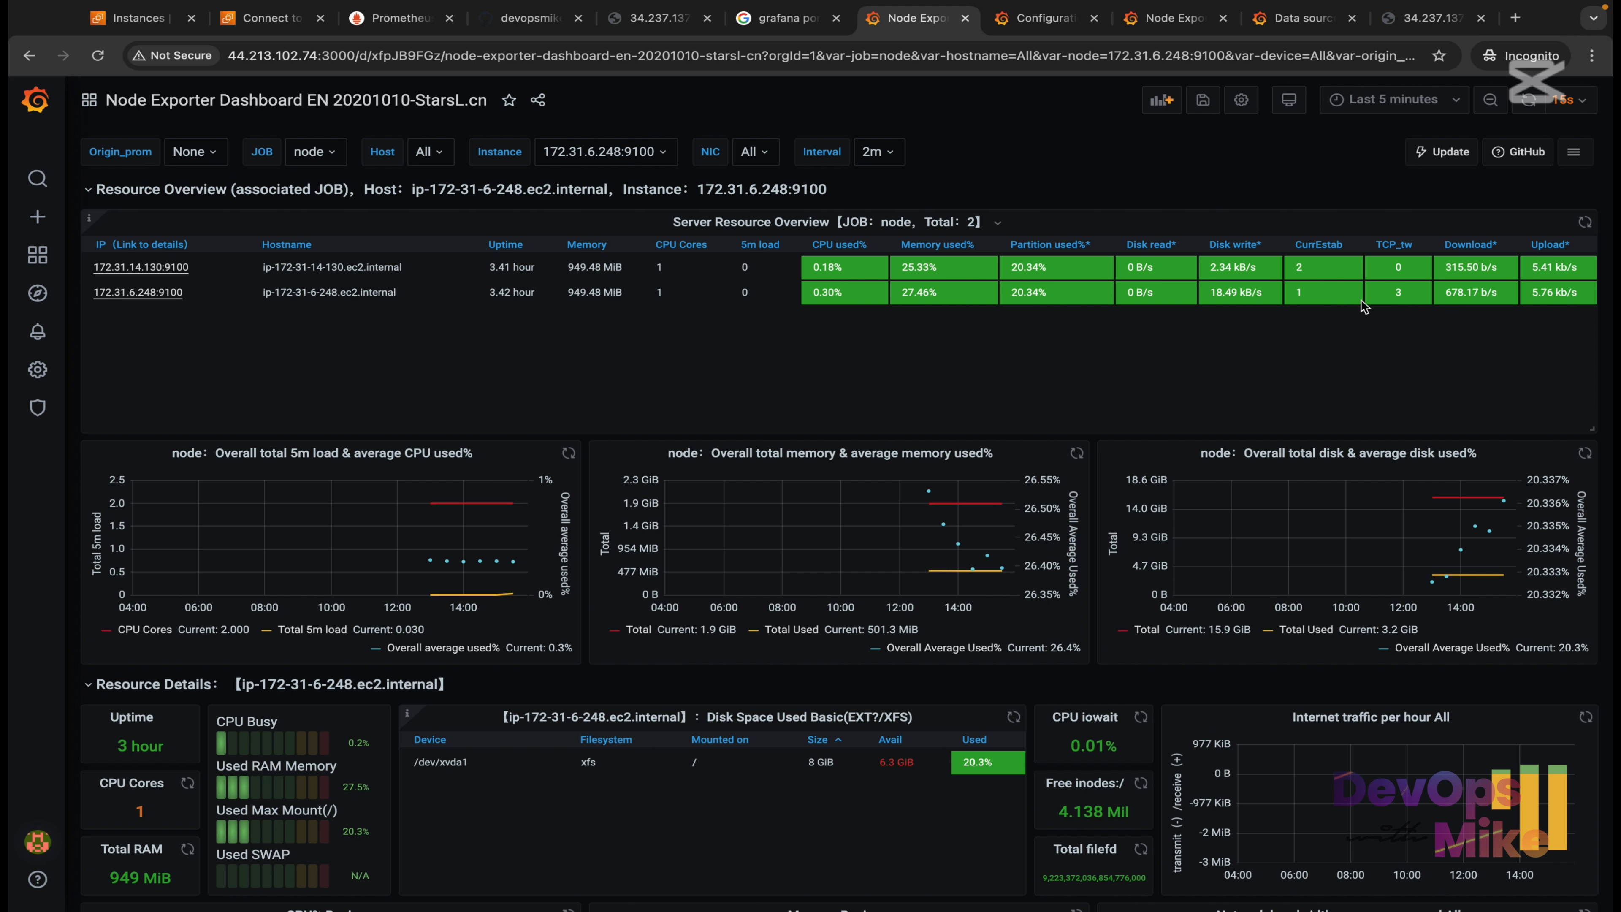
{"action": "scroll", "coordinate": [1248, 597], "scroll_direction": "down", "scroll_amount": 2}
{"action": "scroll", "coordinate": [1248, 597], "scroll_direction": "up", "scroll_amount": 2}
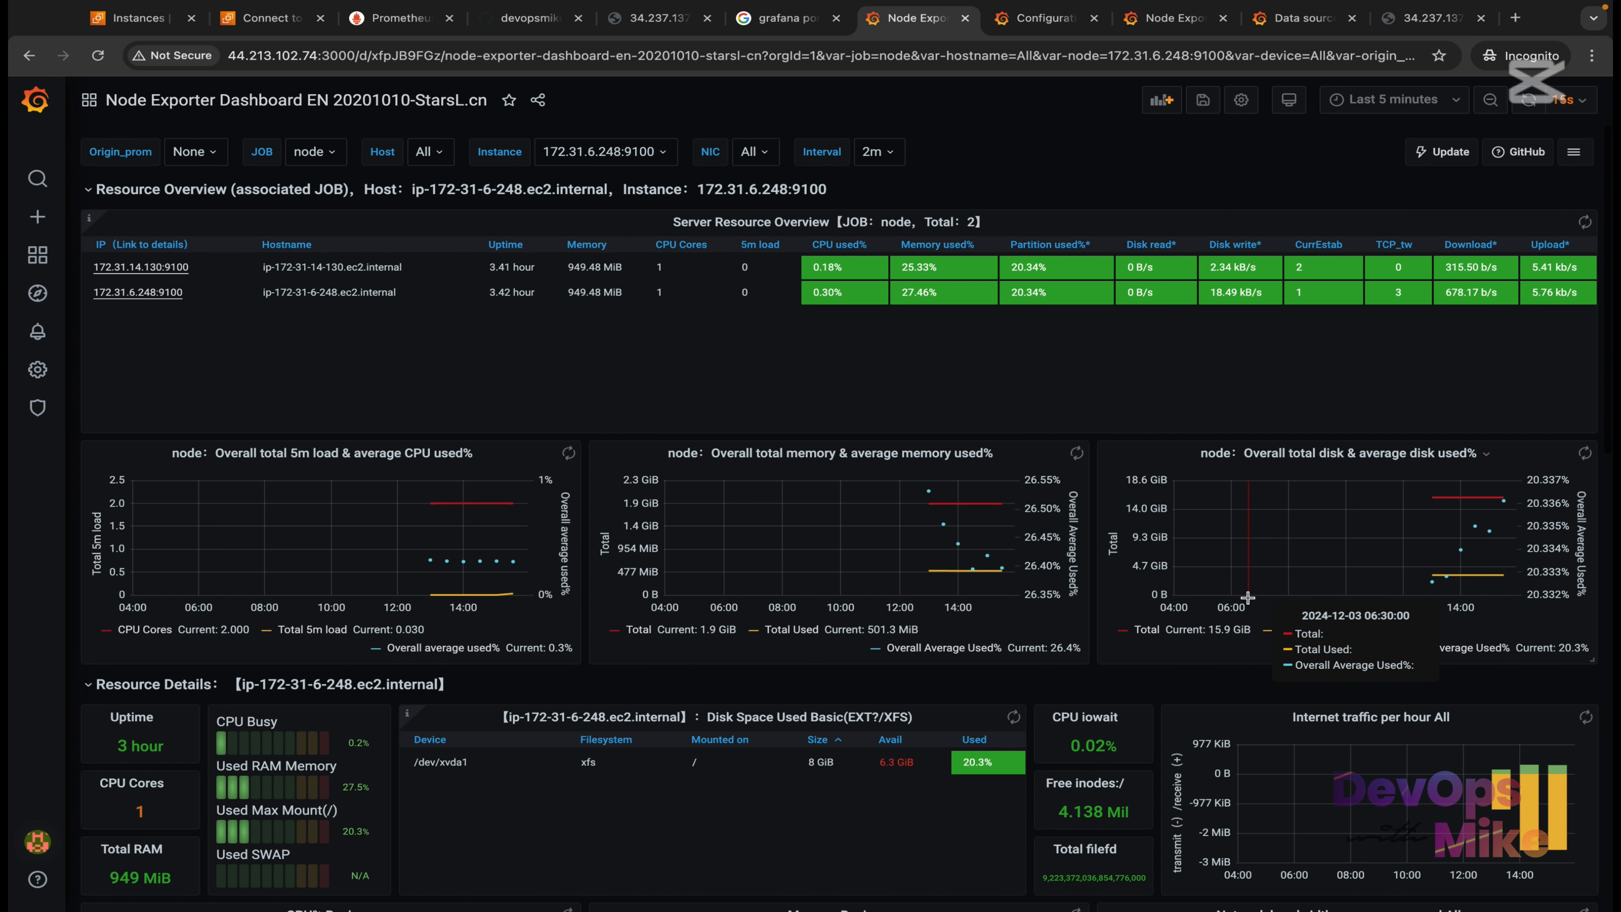
{"action": "scroll", "coordinate": [1229, 281], "scroll_direction": "down", "scroll_amount": 3}
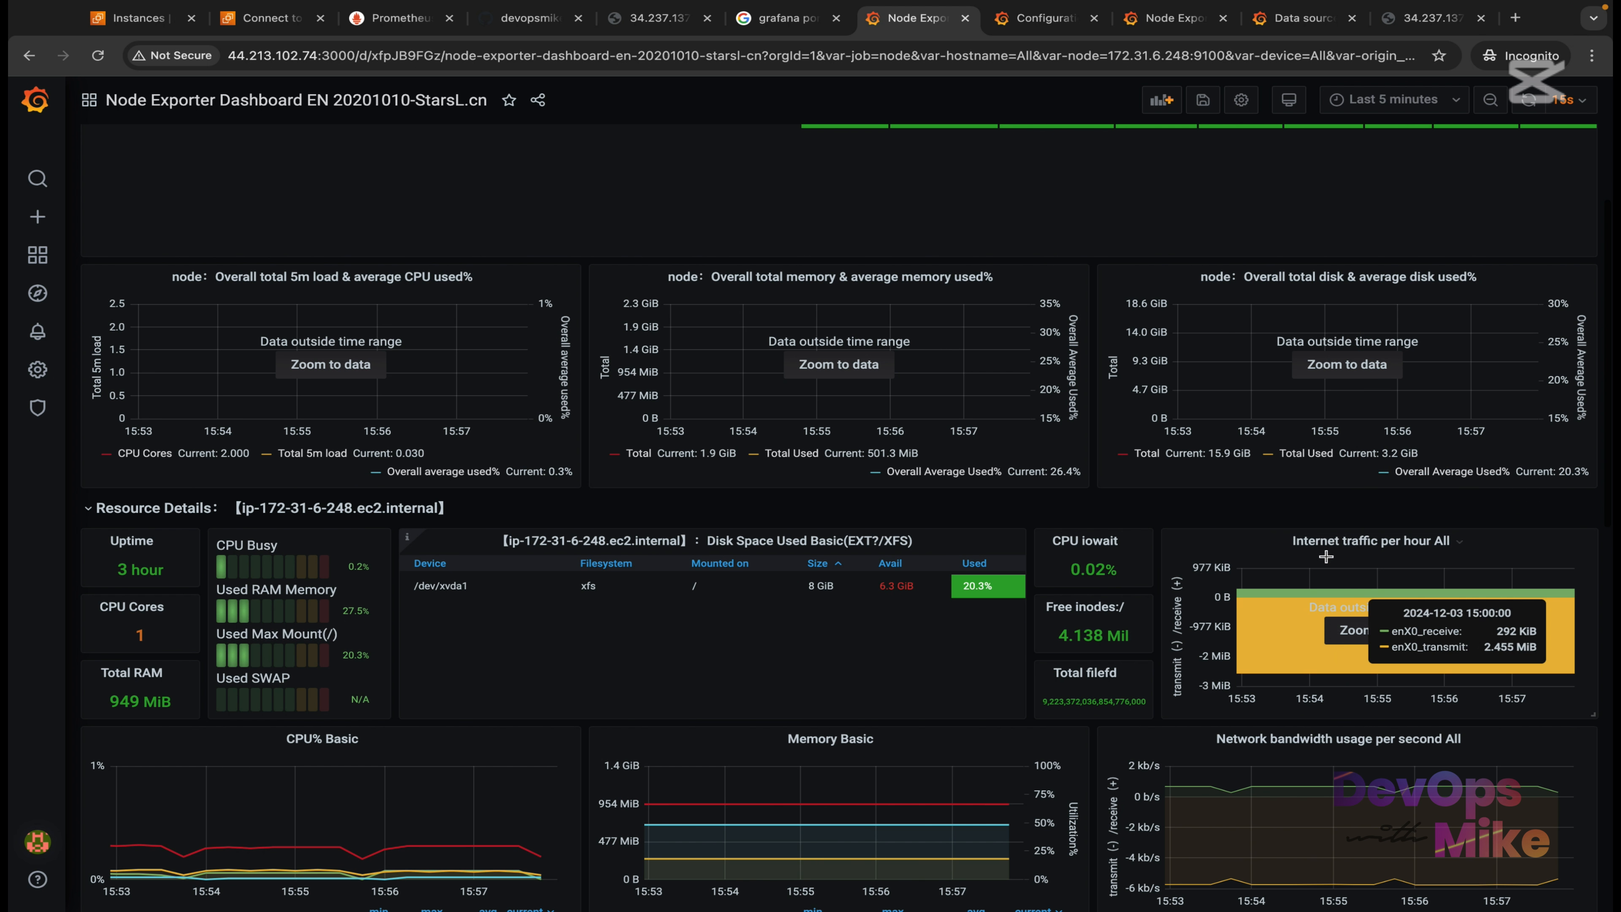
{"action": "scroll", "coordinate": [323, 409], "scroll_direction": "up", "scroll_amount": 3}
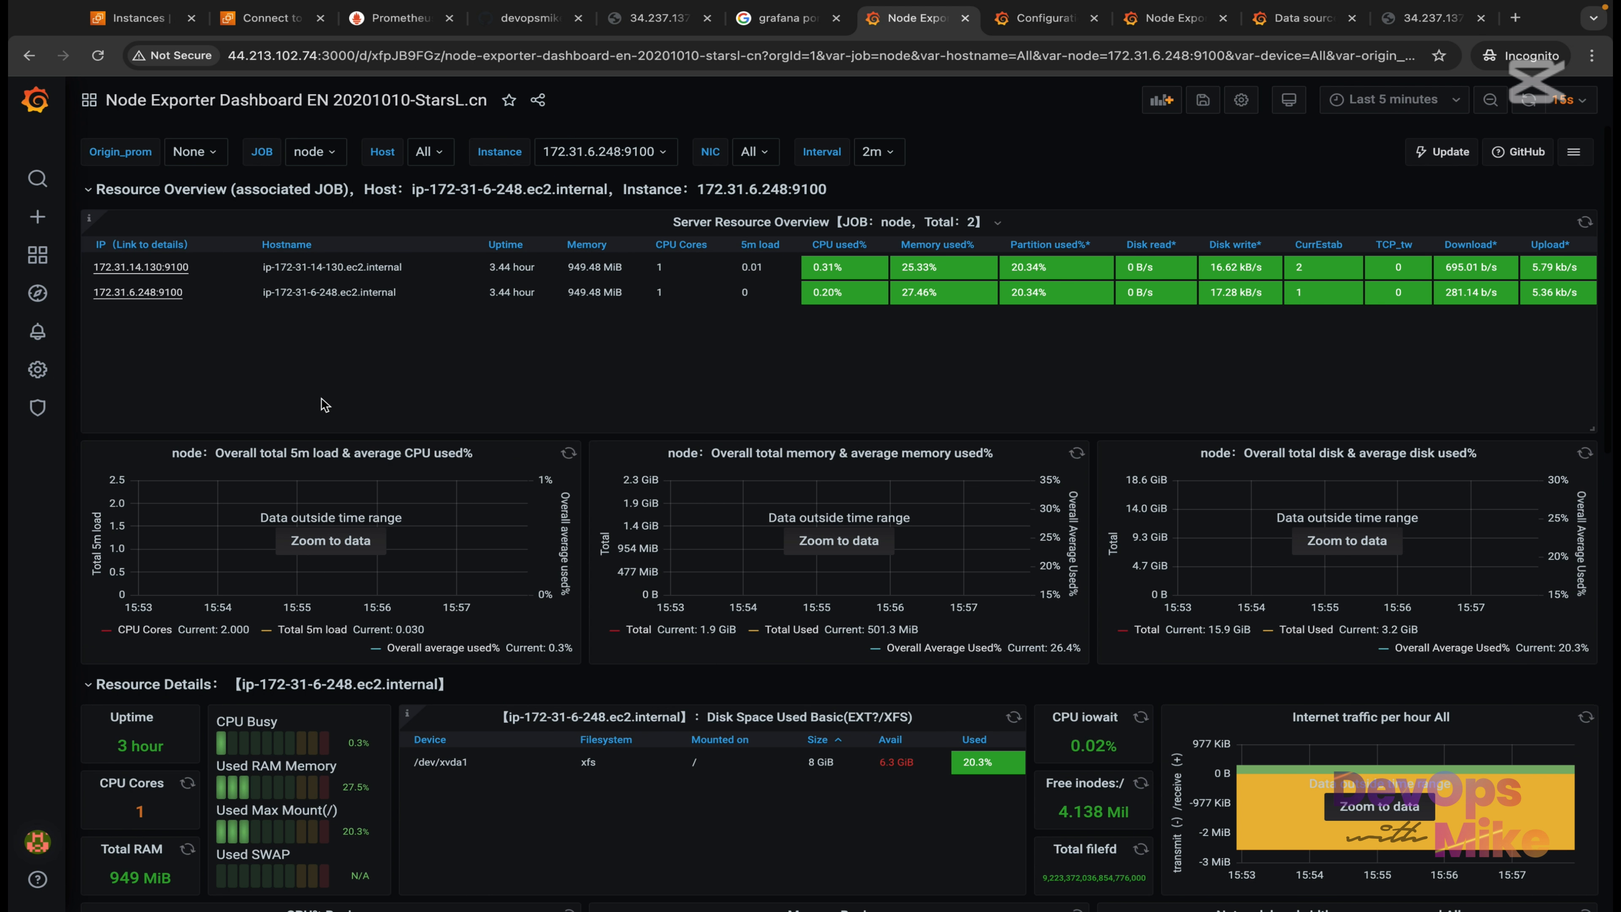